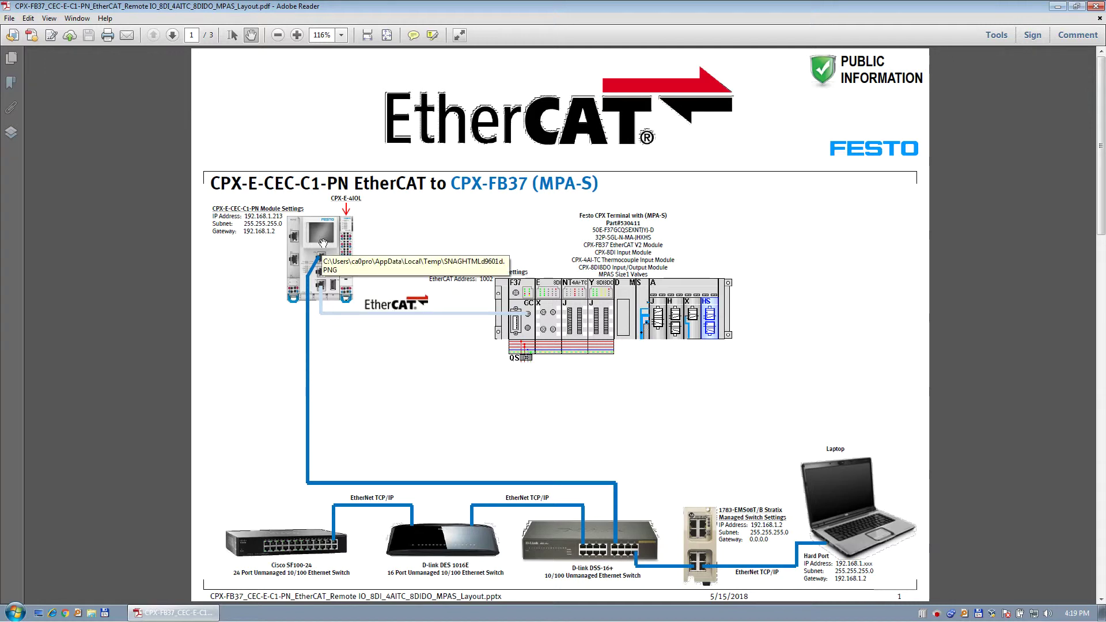
# Minimize the layout PDF and launch CODESYS V3.5.10.4 from its desktop shortcut
pyautogui.scroll(-2, 745, 405)
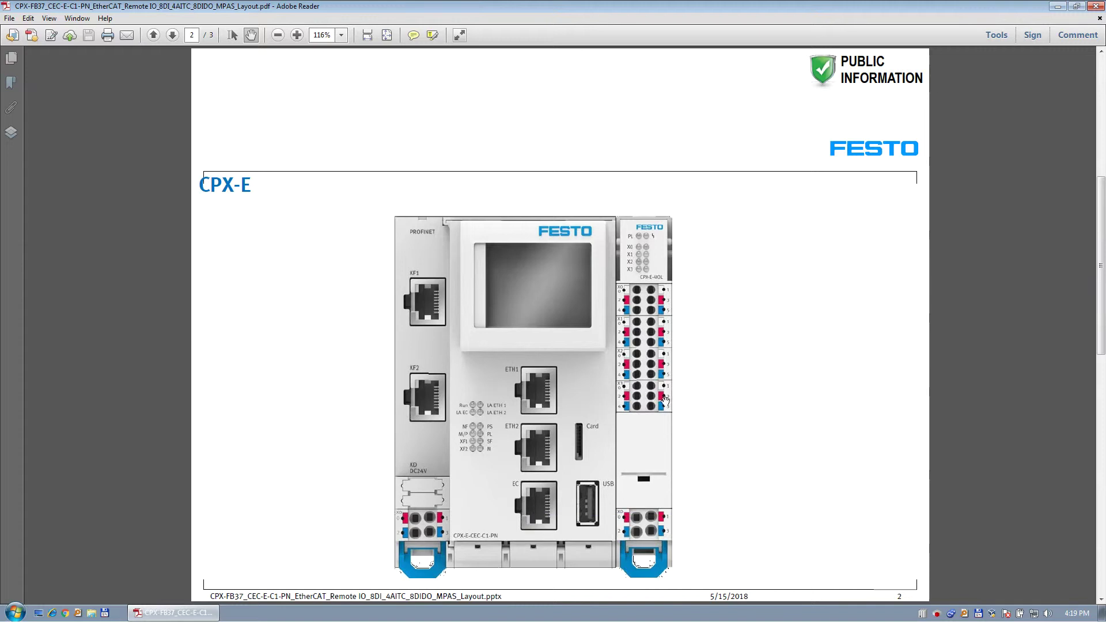
pyautogui.scroll(2, 837, 362)
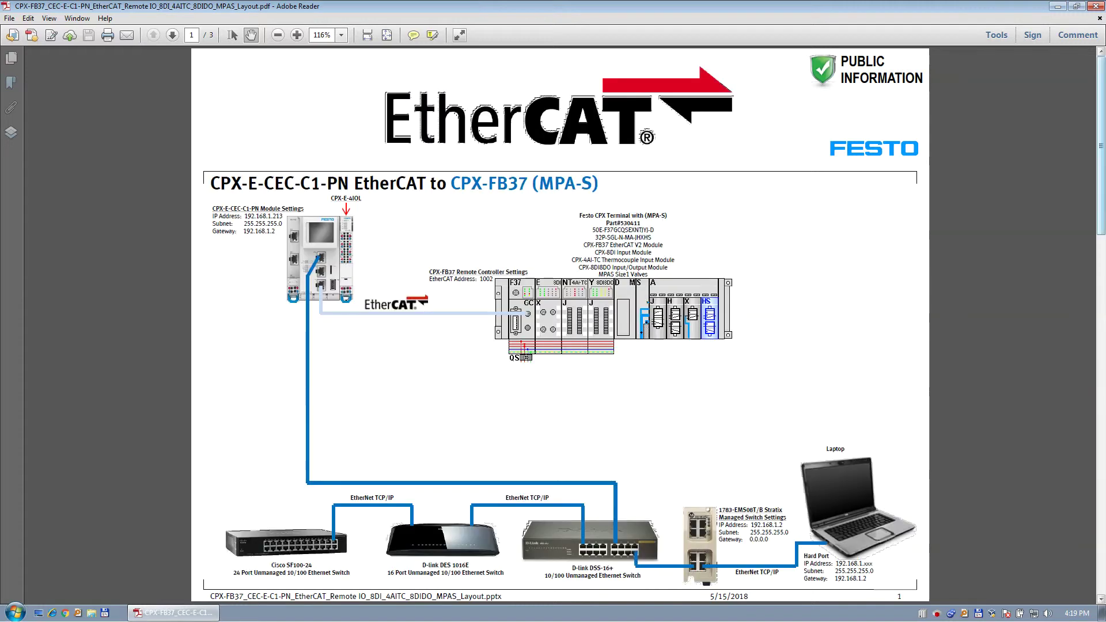
pyautogui.click(1058, 6)
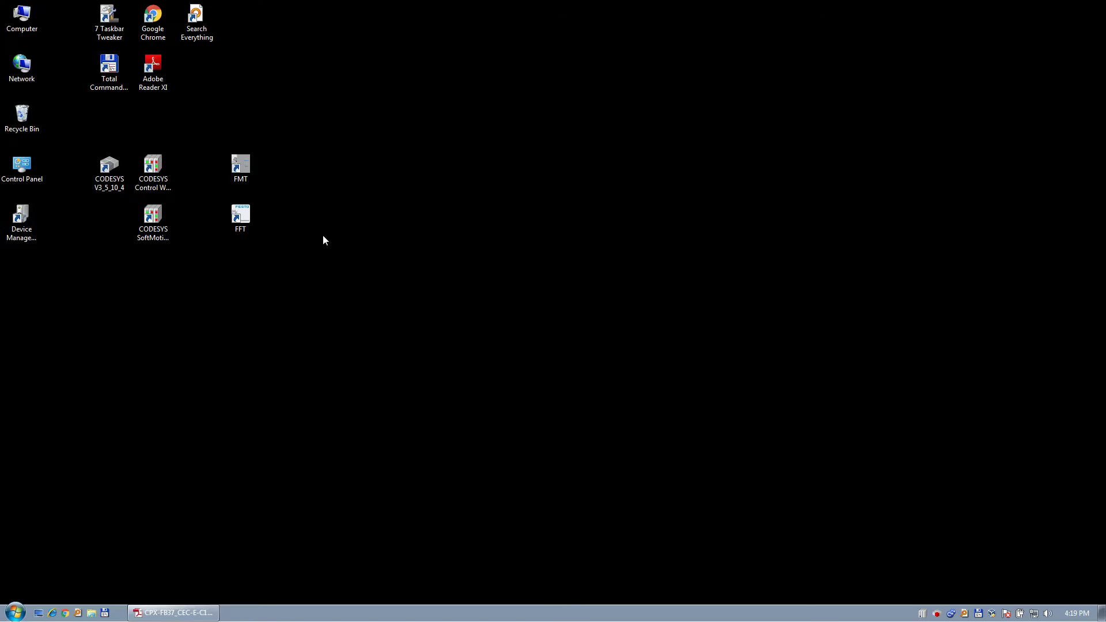
pyautogui.doubleClick(111, 170)
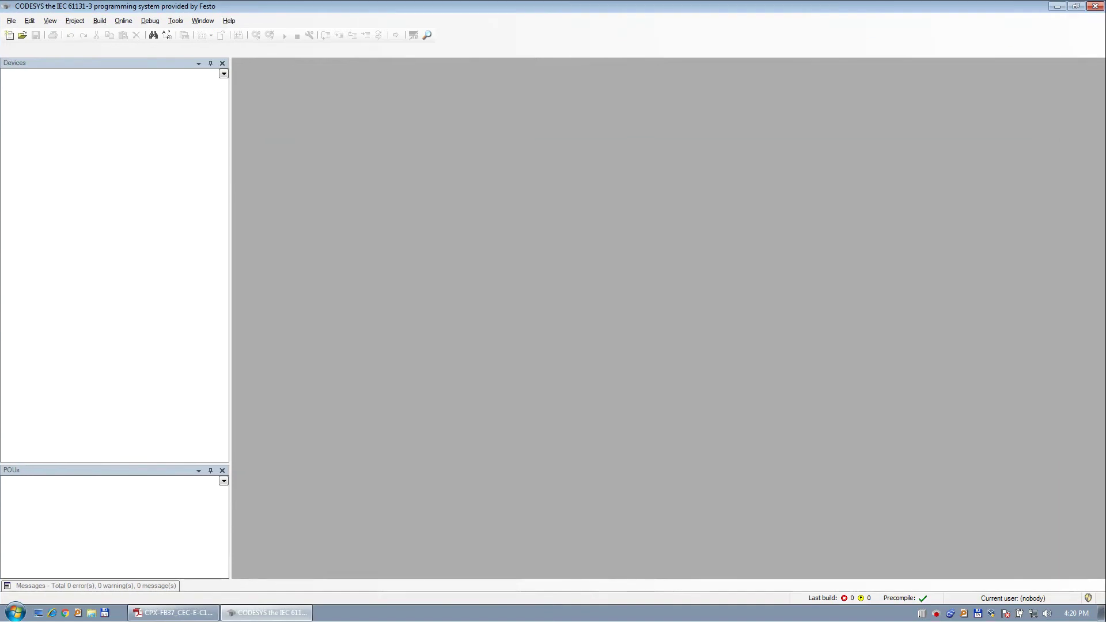
# Start a new project and set its location to the CPX-FB37 workfiles folder
pyautogui.click(9, 35)
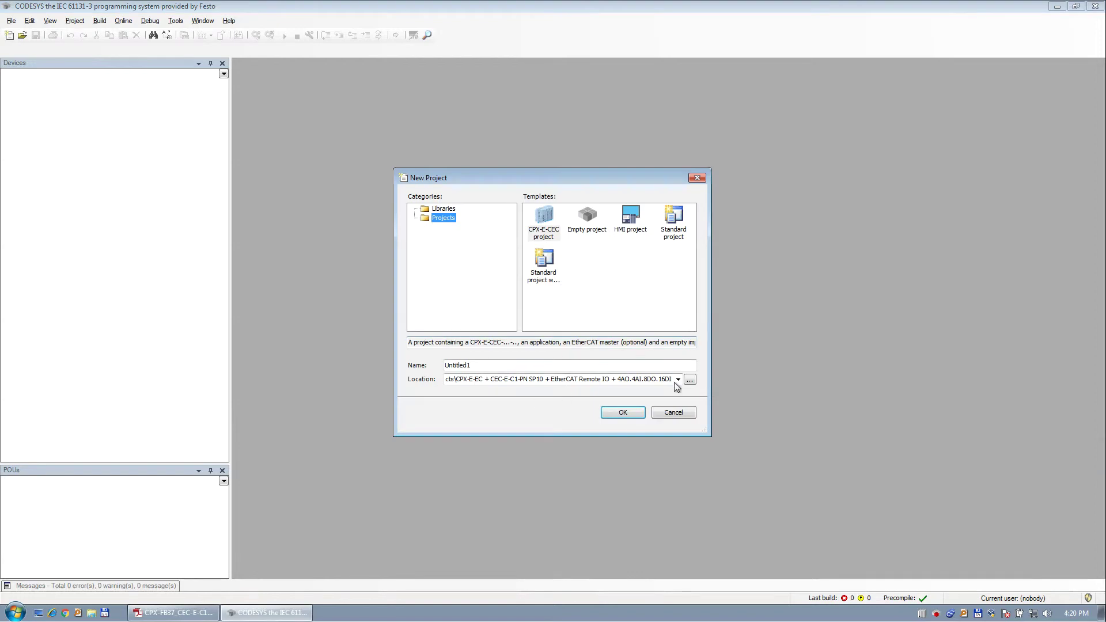
pyautogui.click(690, 379)
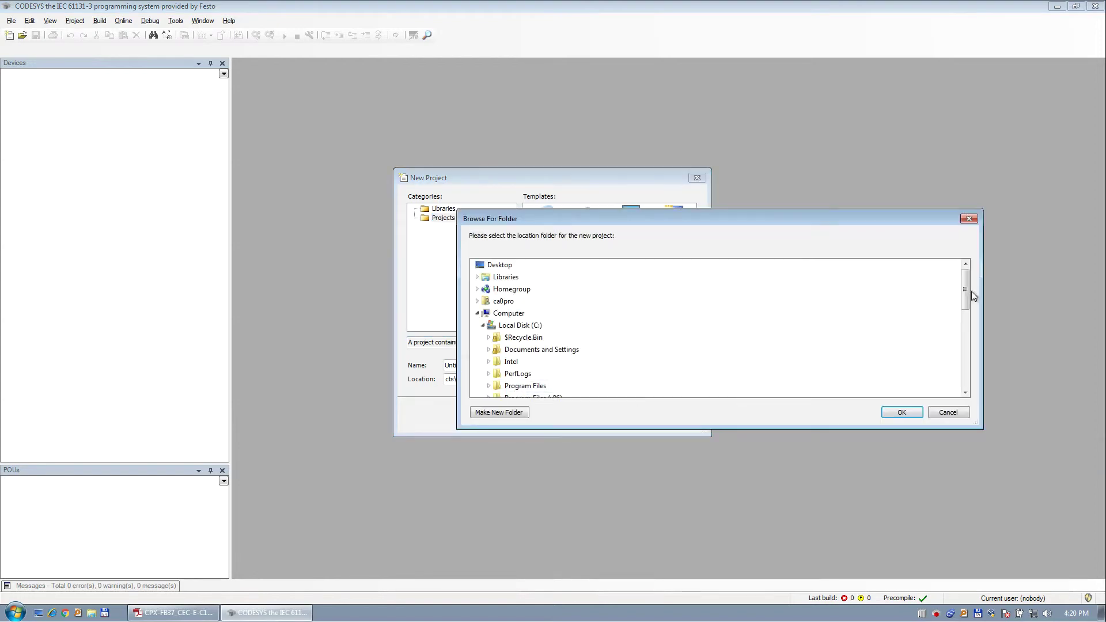
pyautogui.scroll(-12, 811, 372)
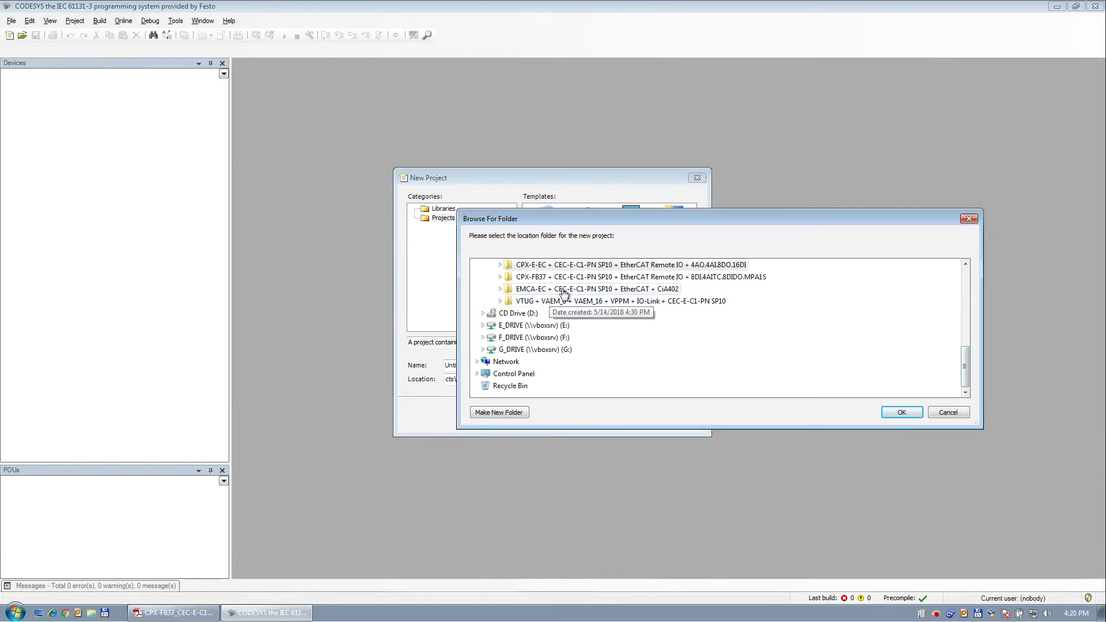
pyautogui.click(568, 277)
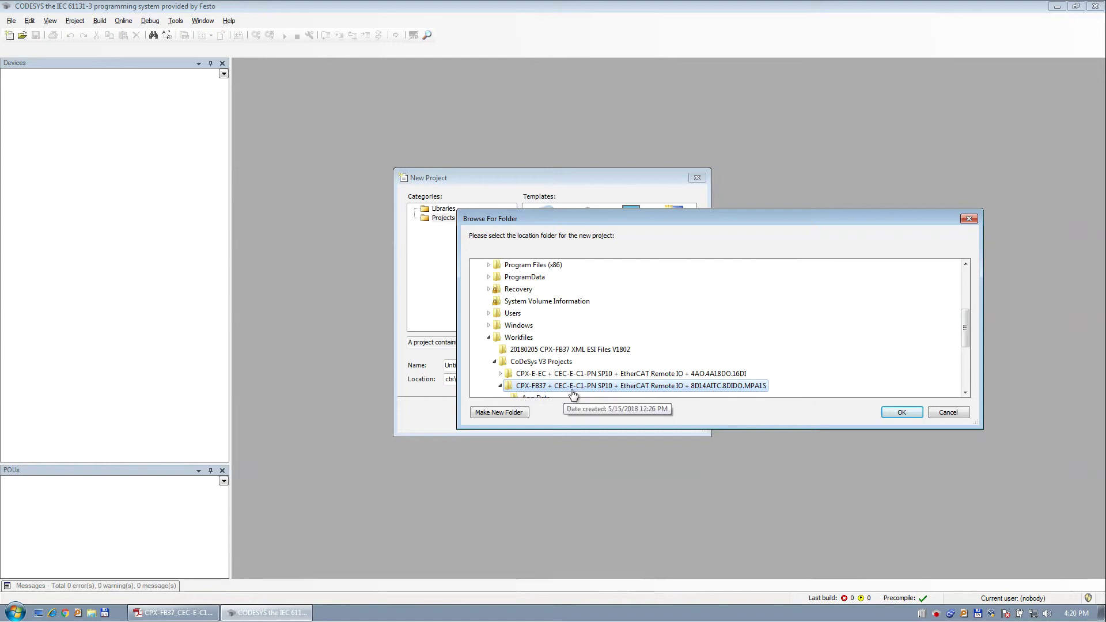
pyautogui.moveTo(965, 337); pyautogui.dragTo(967, 354)
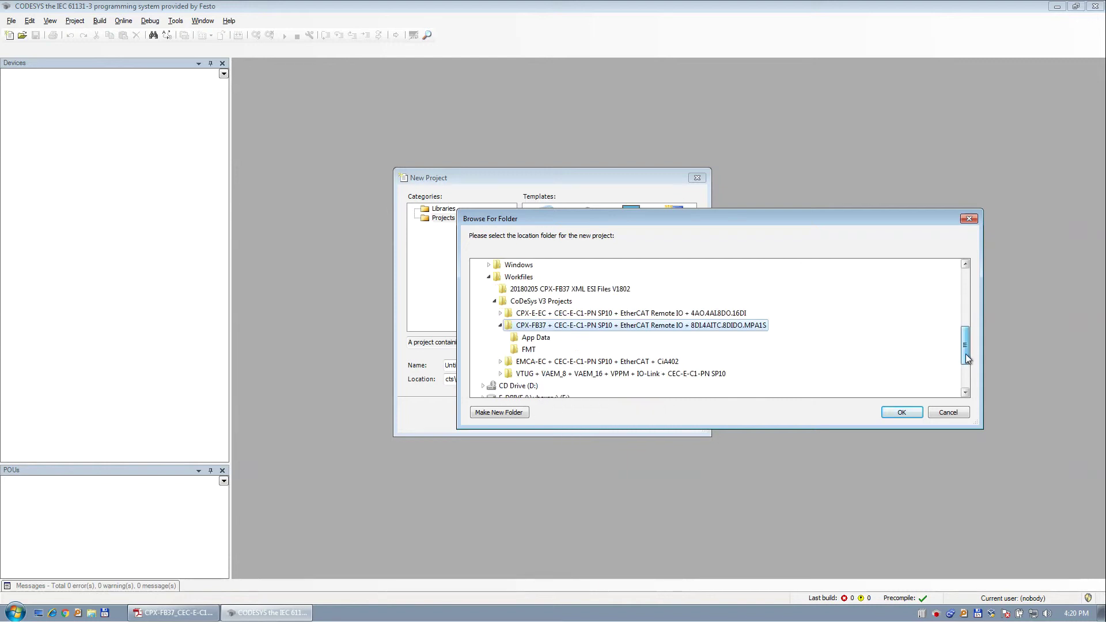
pyautogui.click(902, 413)
# Name it CEC_E_C1_PN_EtherCAT_FB37_8DI_4AITC_8DIDO_MPAS_V3_5_10_4 and create it from the CPX-E-CEC template
pyautogui.write('CEC_E_C1_PN_EtherCAT_FB37_8DI_4AITC_8DIDO_MPAS_V3_5_10_4.project')
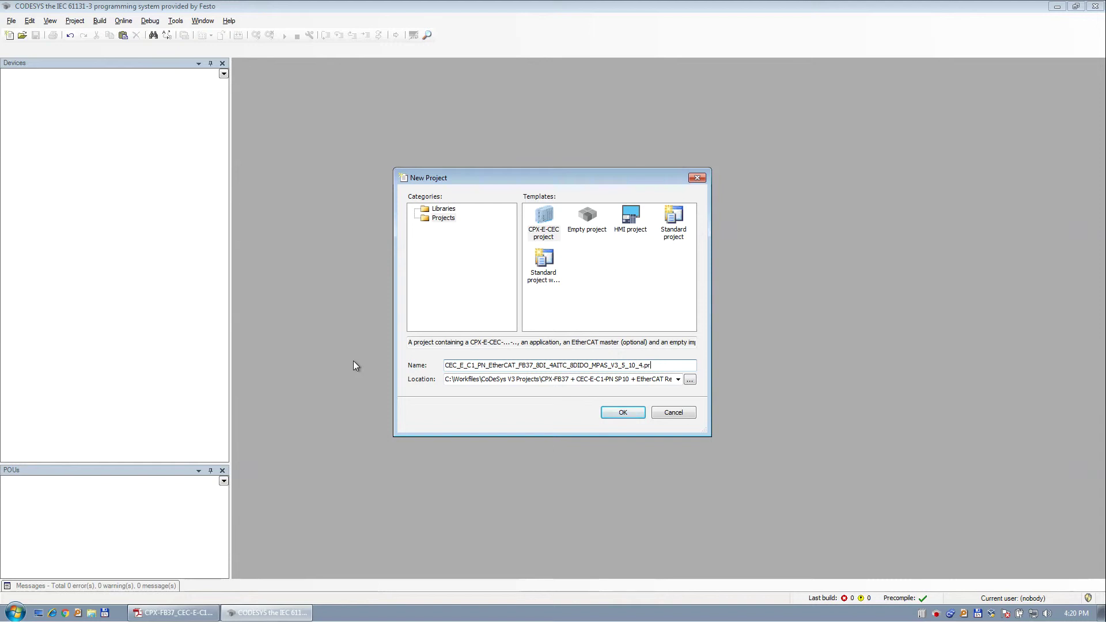
pyautogui.click(544, 226)
pyautogui.click(632, 413)
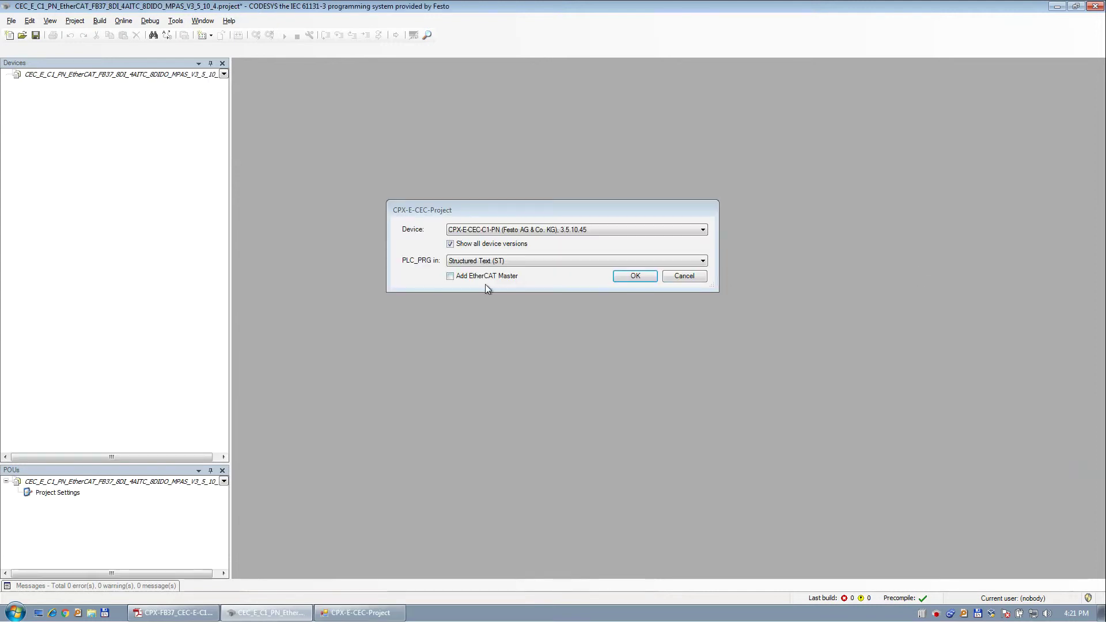
# Keep the CPX-E-CEC-C1-PN controller, add an EtherCAT master, and confirm the project setup
pyautogui.click(612, 231)
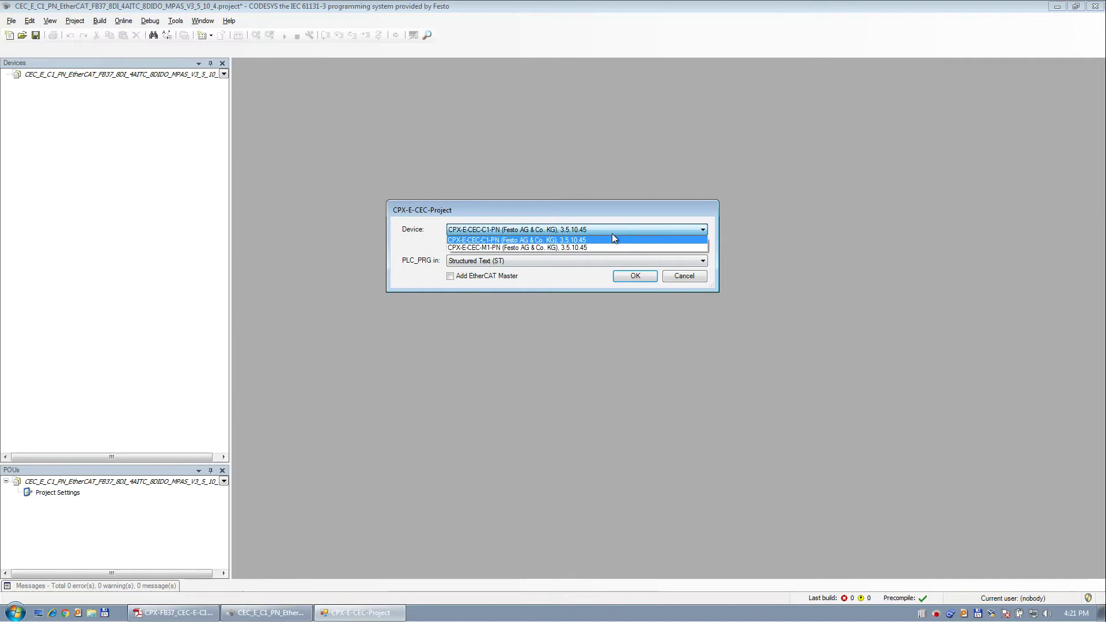
pyautogui.click(631, 212)
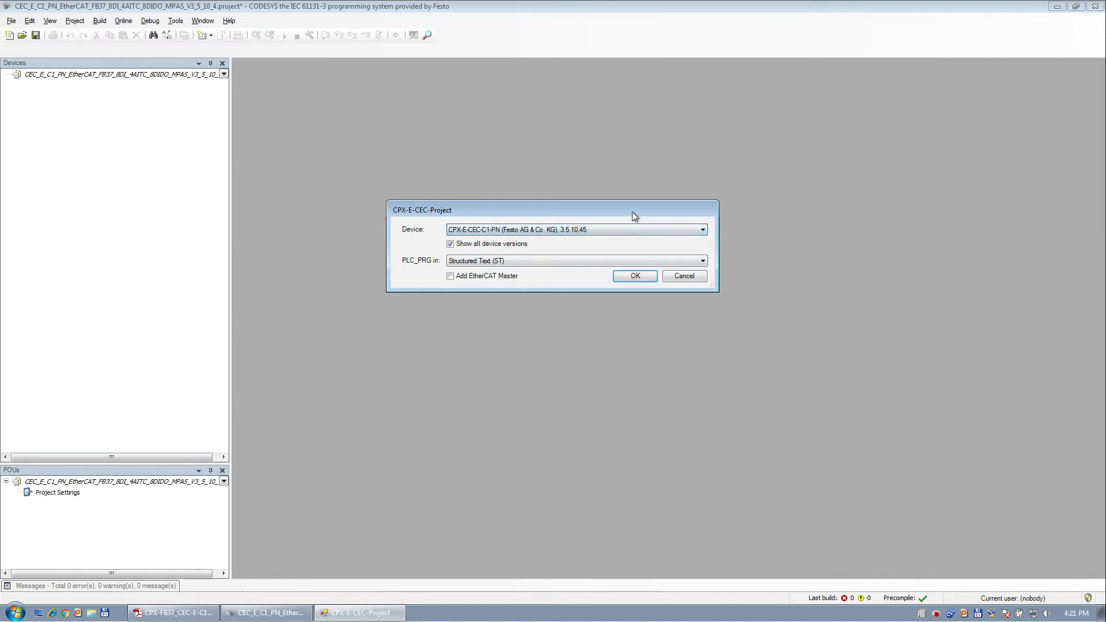
pyautogui.click(488, 281)
pyautogui.click(635, 276)
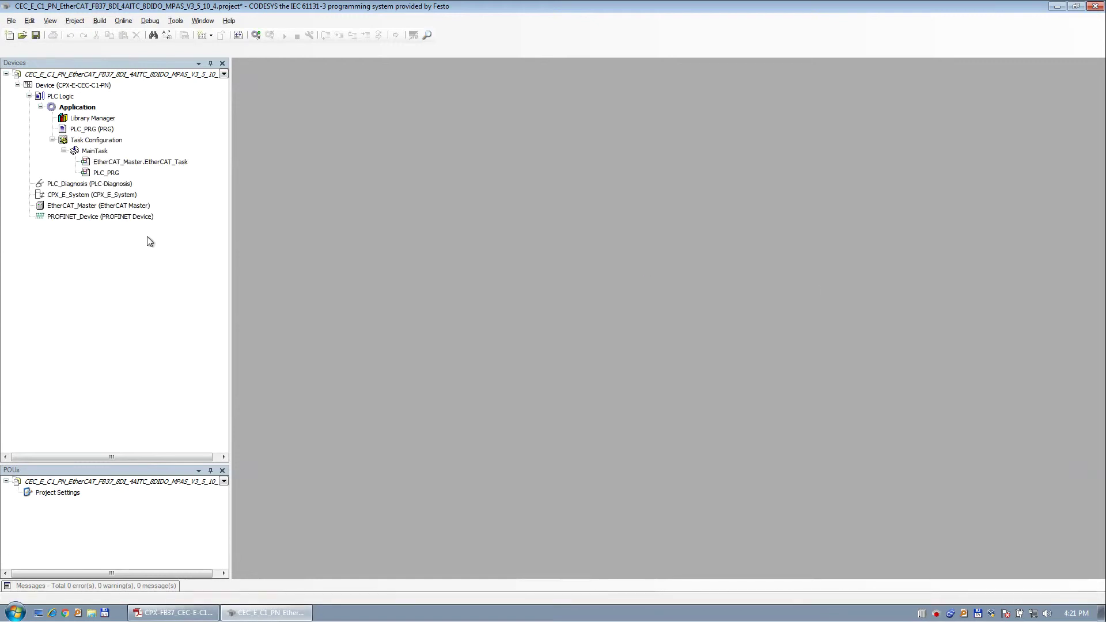
# Scan the gateway and set the found CPX-E-CEC-C1-PN controller as the active path
pyautogui.click(81, 85)
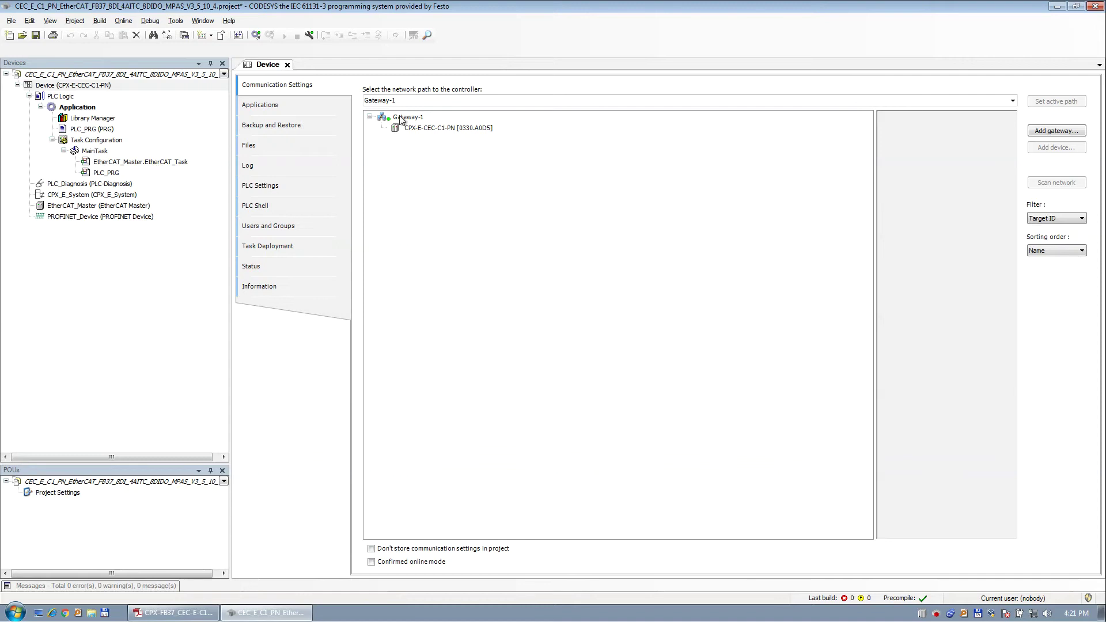
pyautogui.click(403, 118)
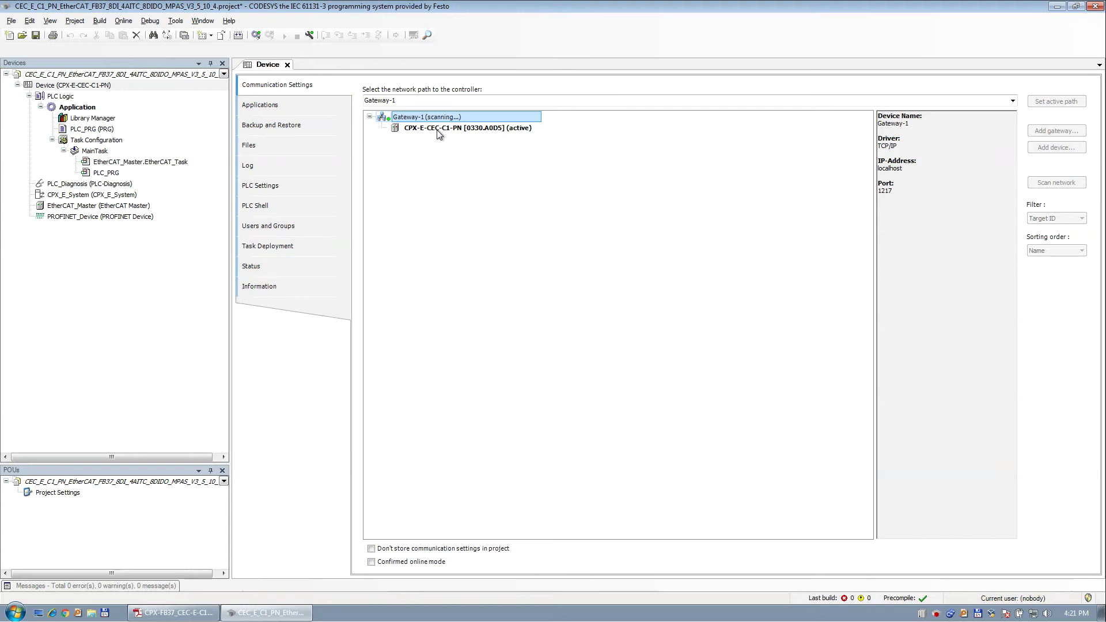
pyautogui.click(438, 129)
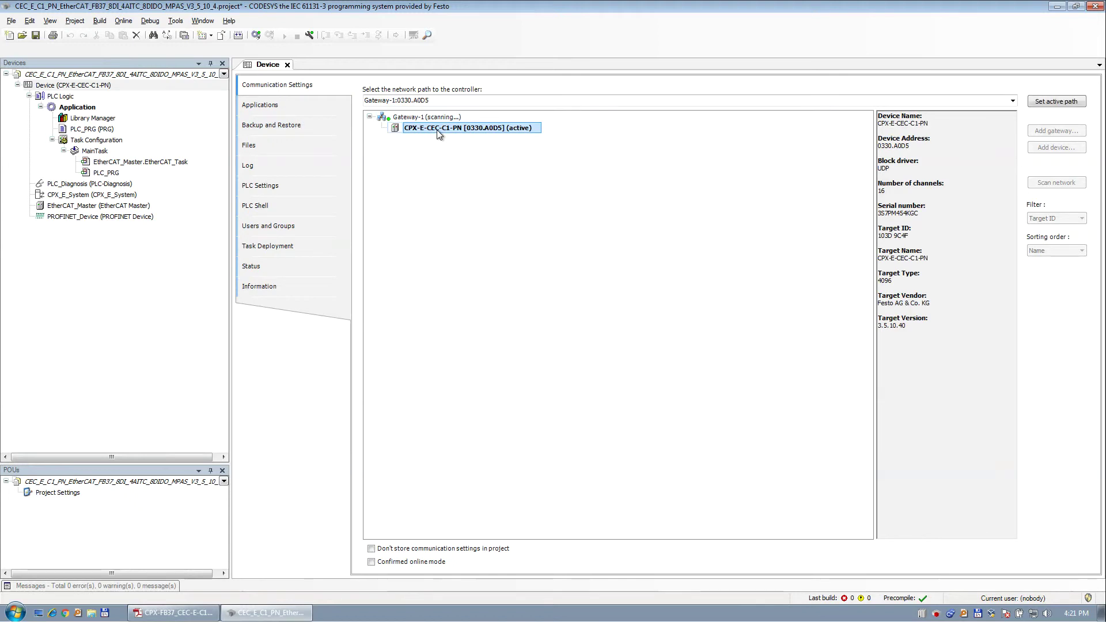
pyautogui.click(1038, 103)
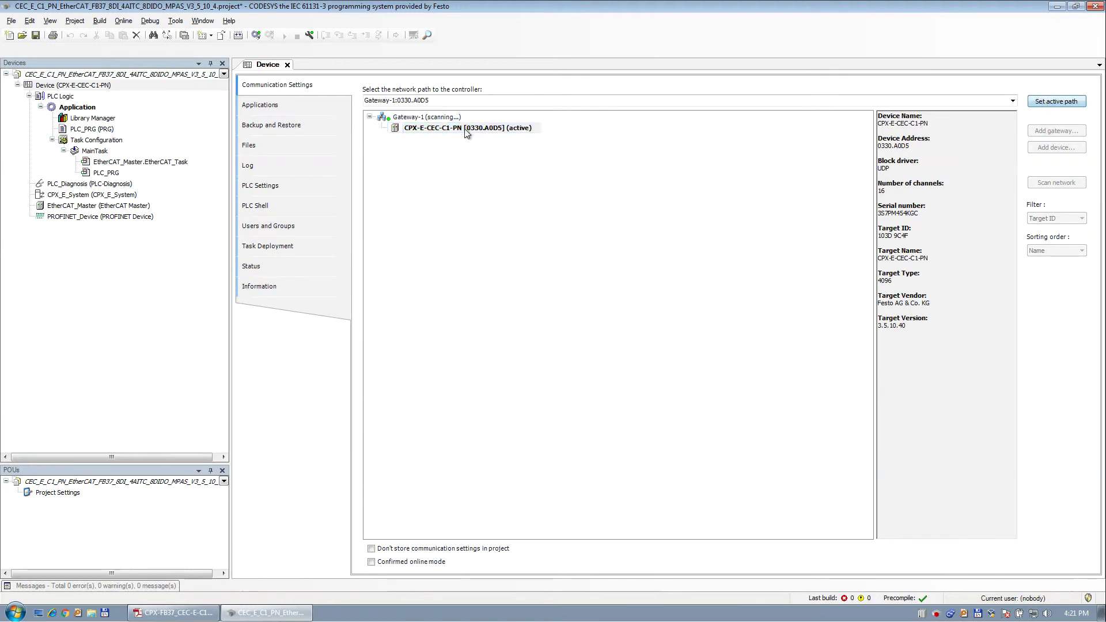
# Enable Update IO while in stop, set always update variables to Enabled 2, and save
pyautogui.click(280, 188)
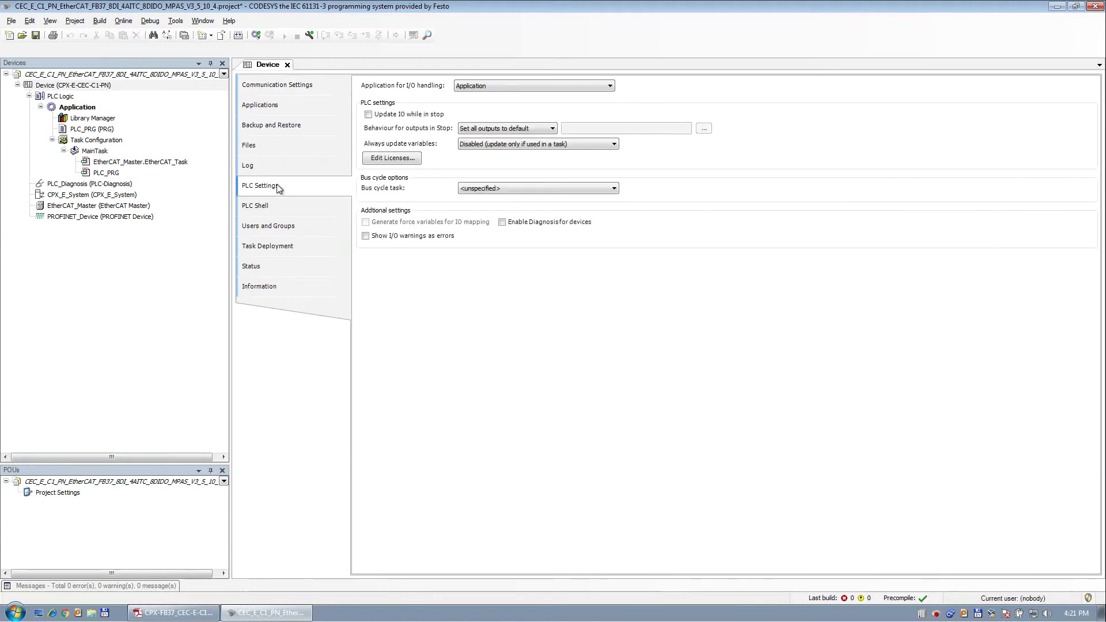
pyautogui.click(381, 113)
pyautogui.click(536, 144)
pyautogui.click(567, 171)
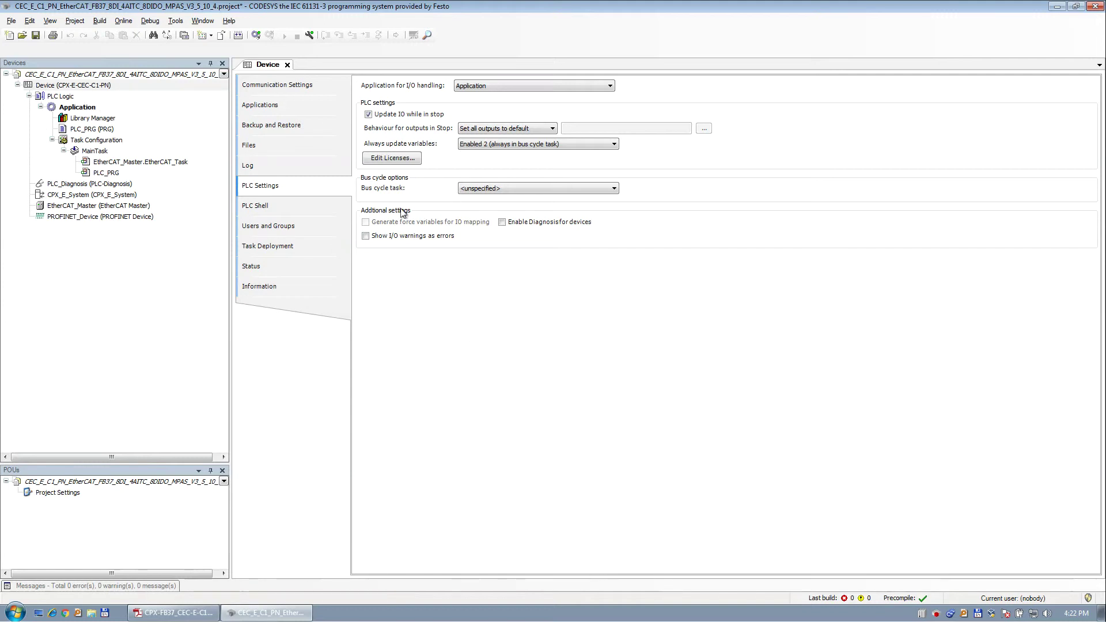
pyautogui.click(36, 36)
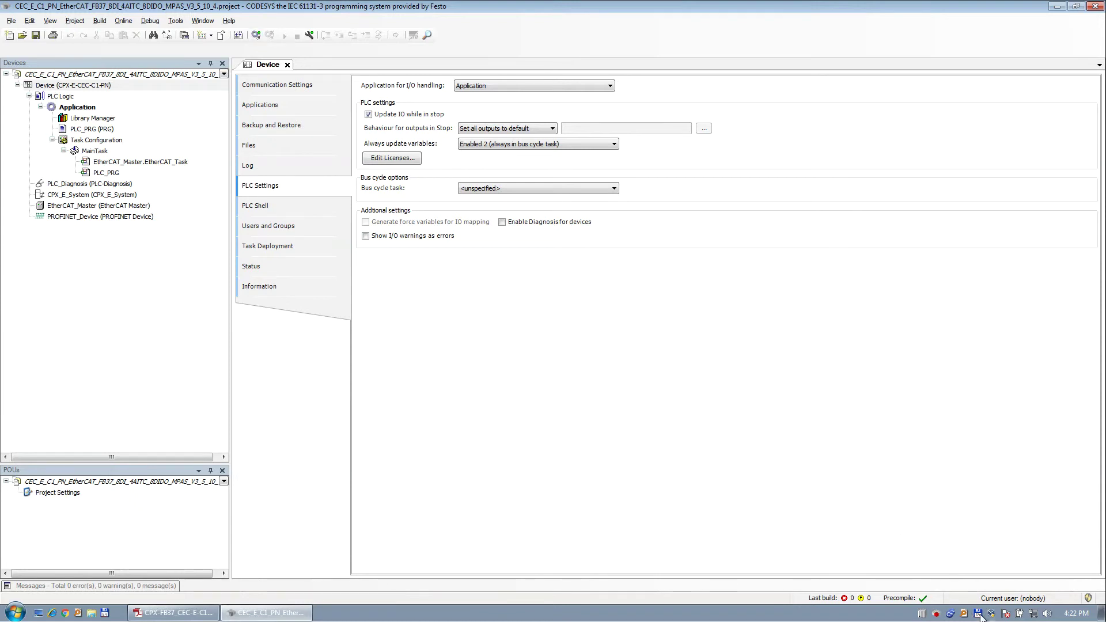
pyautogui.rightClick(1034, 615)
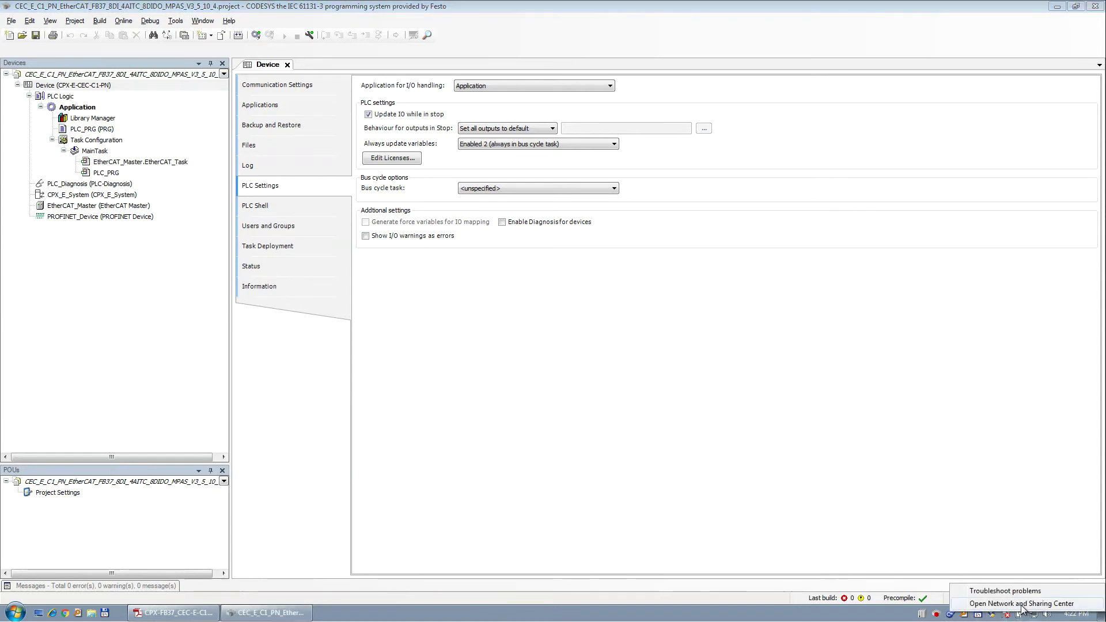
pyautogui.click(1021, 604)
pyautogui.click(271, 196)
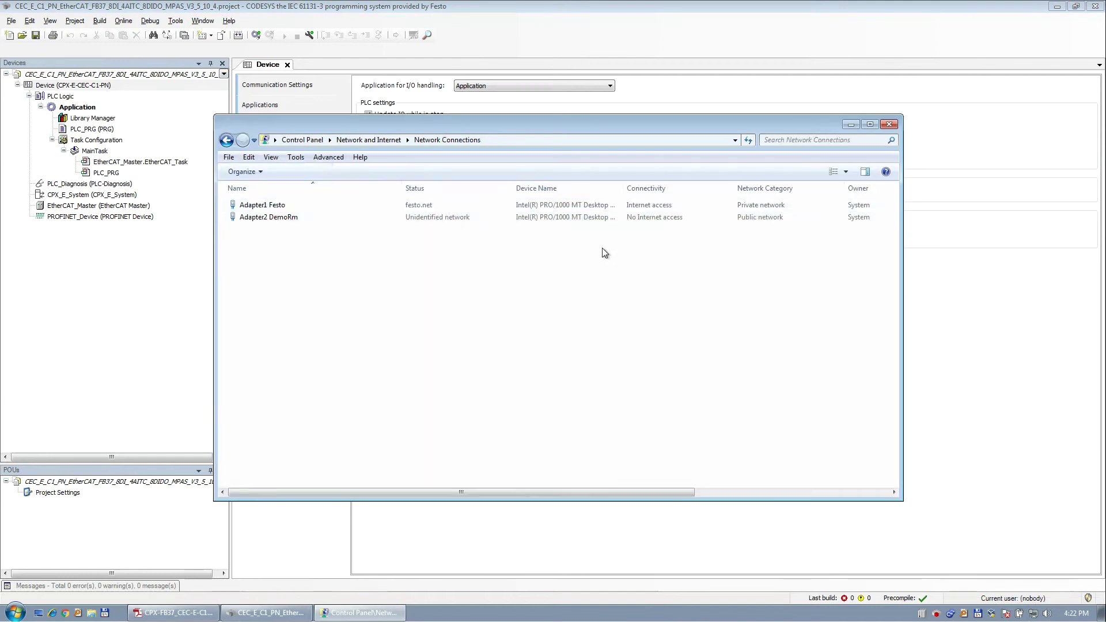
pyautogui.click(283, 218)
pyautogui.rightClick(283, 217)
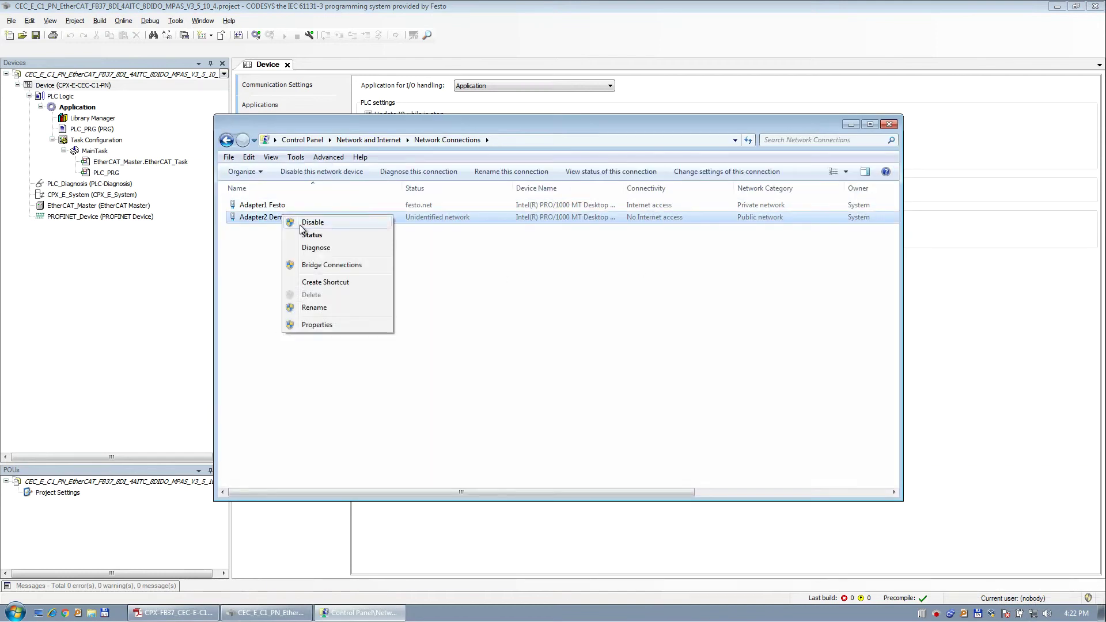
pyautogui.click(324, 325)
pyautogui.click(321, 300)
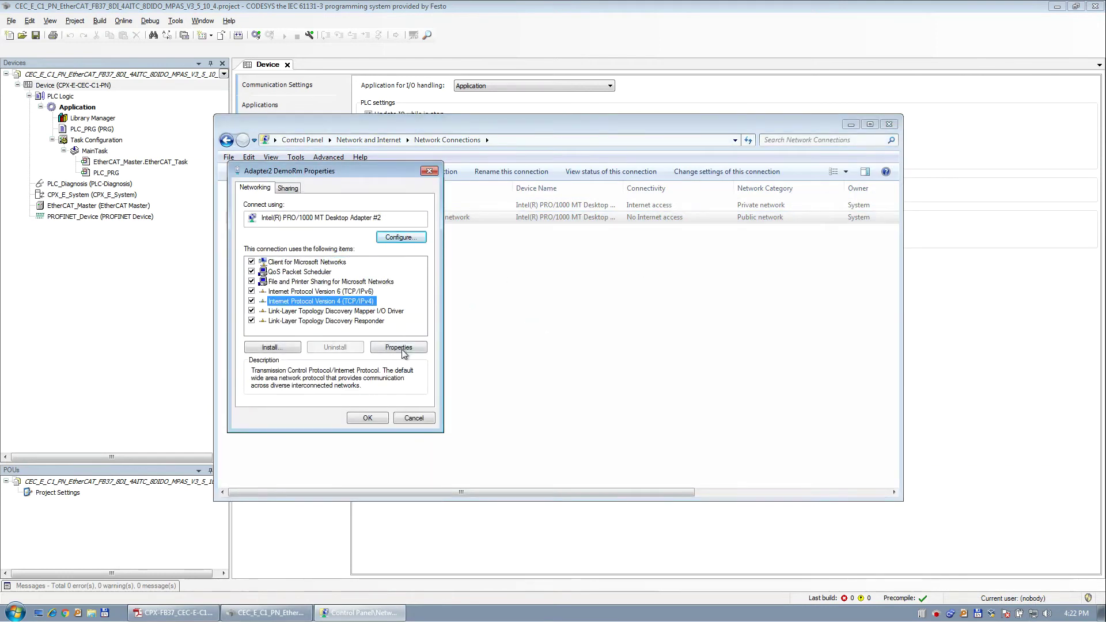
pyautogui.click(402, 349)
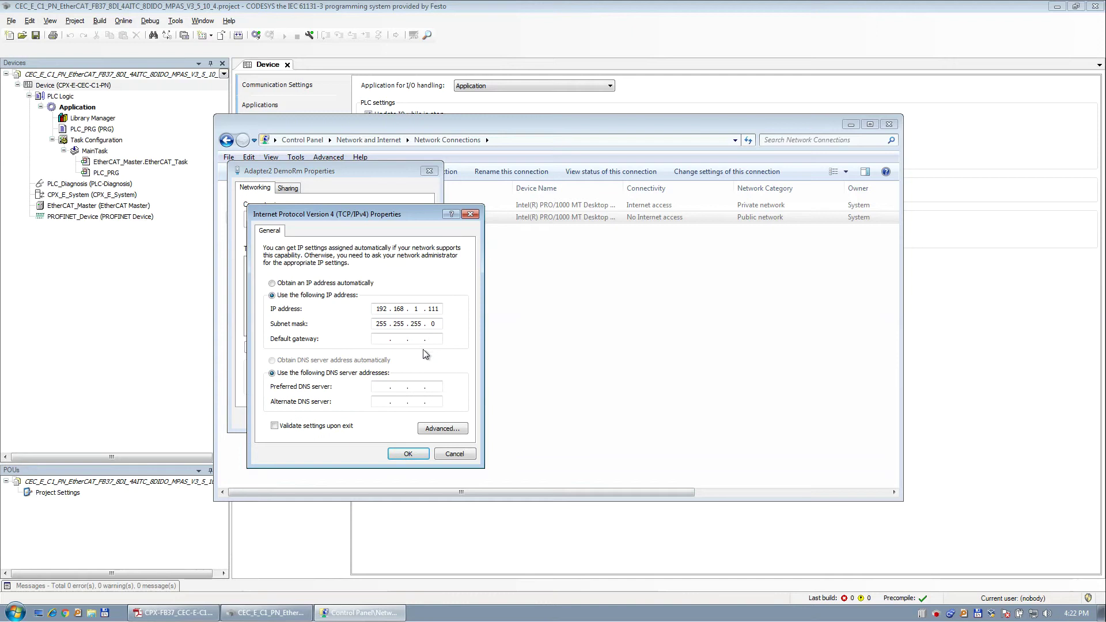
pyautogui.click(454, 454)
pyautogui.click(421, 420)
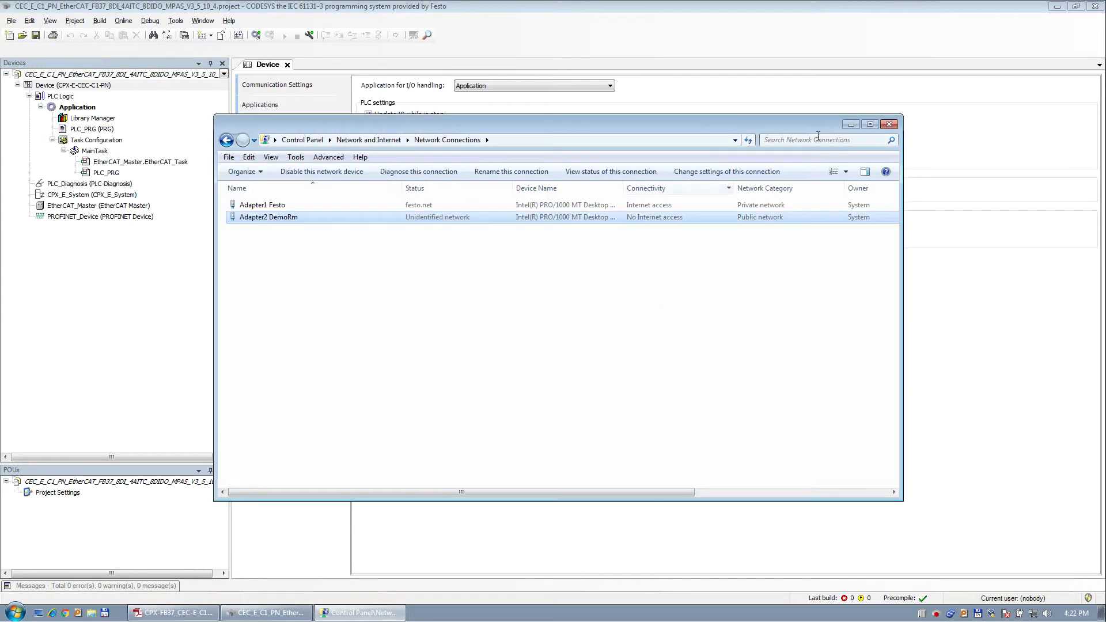
pyautogui.click(889, 126)
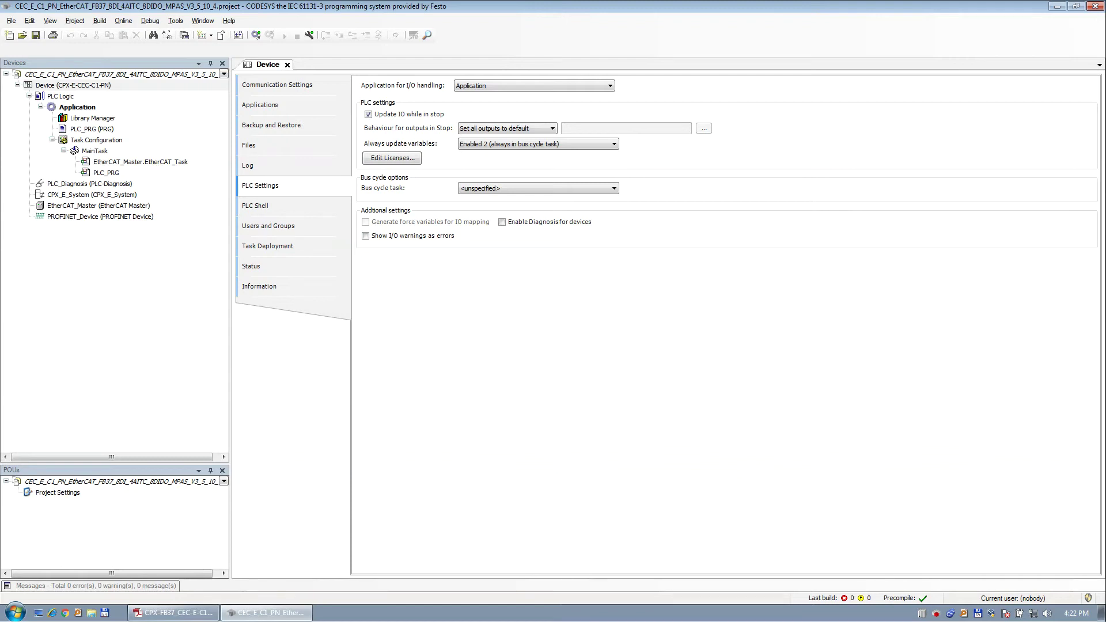
# Launch Festo Field Device Tool from the desktop, then bring the manual back and shift it left
pyautogui.press('super+d')
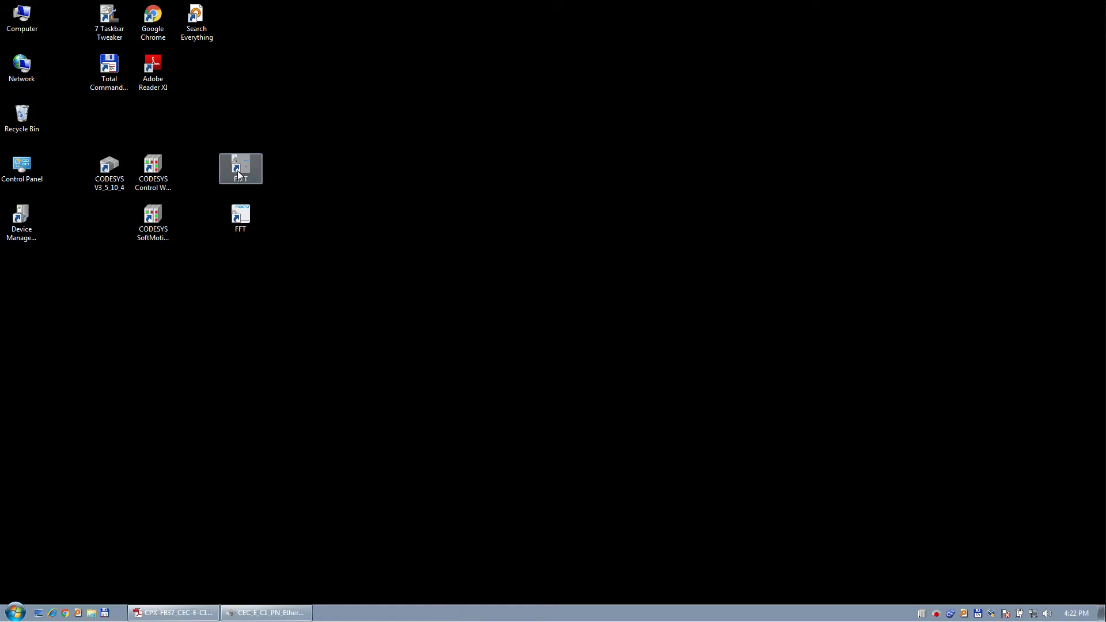
pyautogui.doubleClick(251, 222)
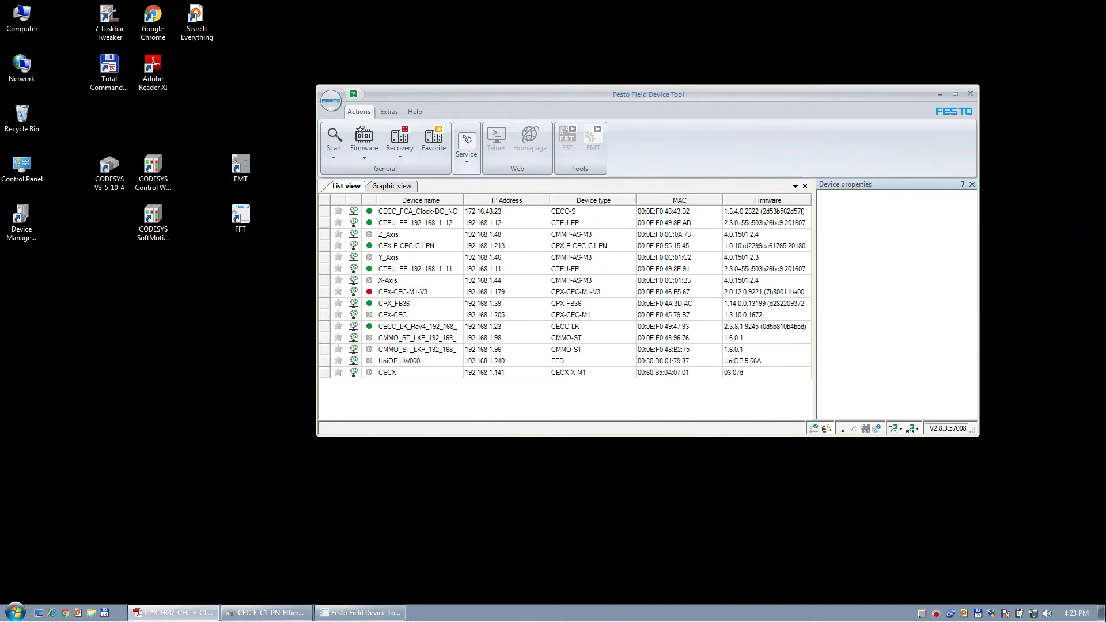
pyautogui.click(173, 612)
pyautogui.moveTo(599, 17); pyautogui.dragTo(422, 17)
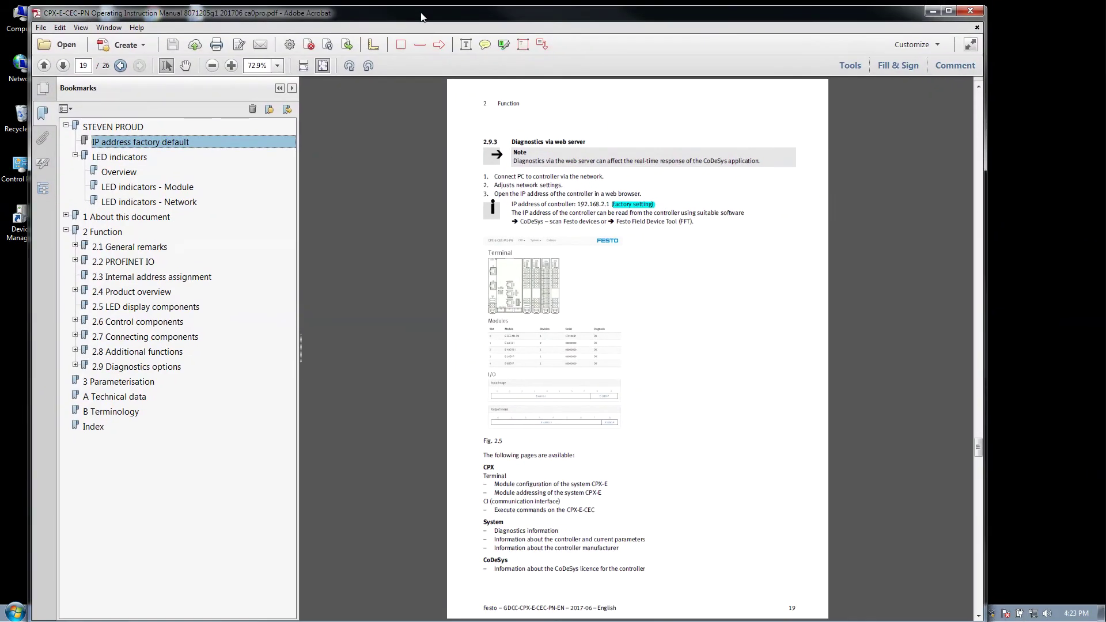
# Maximize the manual and highlight the factory-default IP address 192.168.2.1, then deselect it
pyautogui.doubleClick(422, 17)
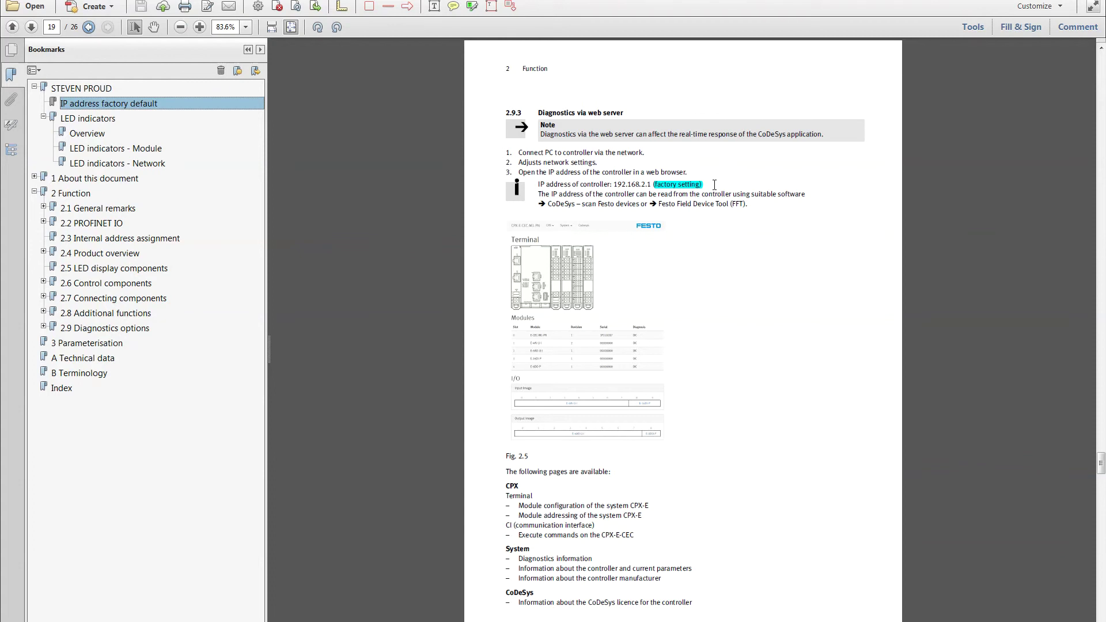
pyautogui.moveTo(743, 182); pyautogui.dragTo(630, 175)
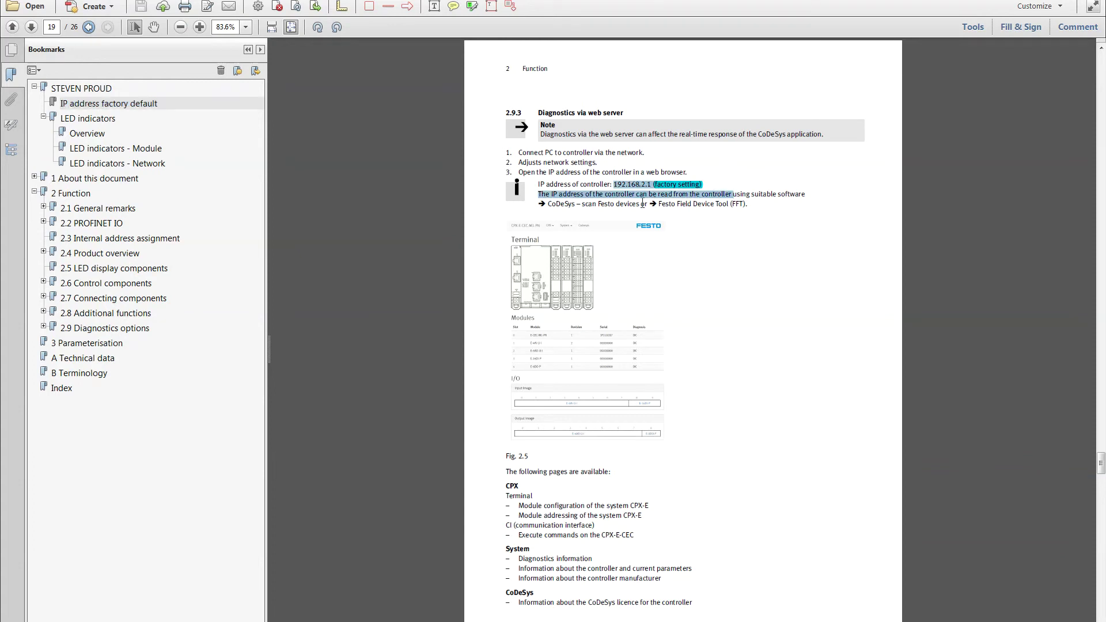
pyautogui.click(760, 184)
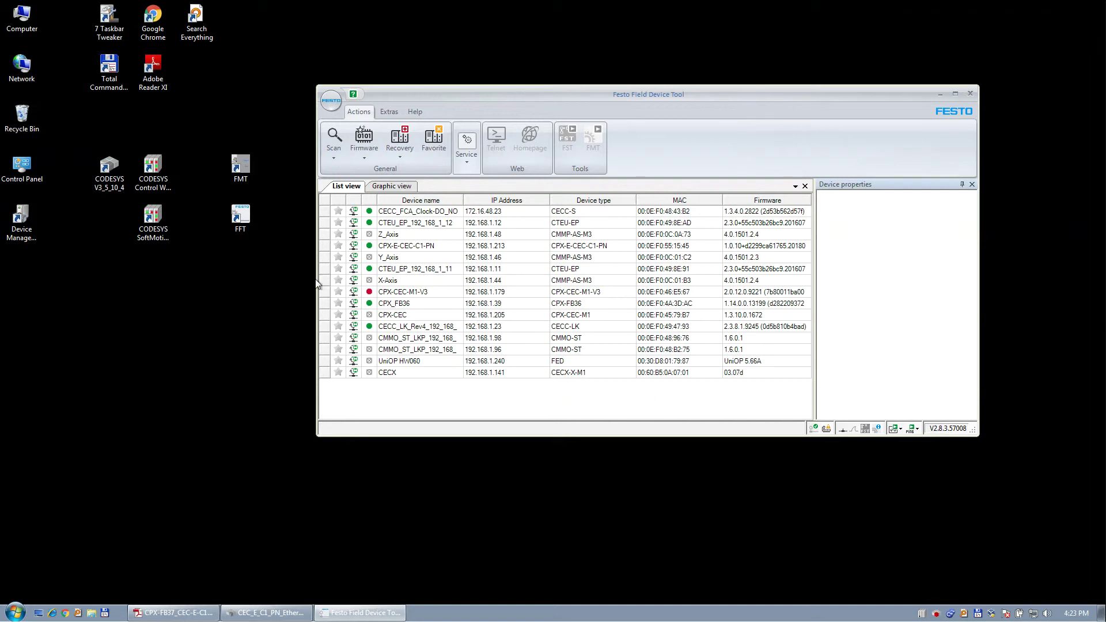
# Review the CPX-E-CEC-C1-PN network settings (IP 192.168.1.213) and cancel without changes
pyautogui.moveTo(315, 279); pyautogui.dragTo(178, 279)
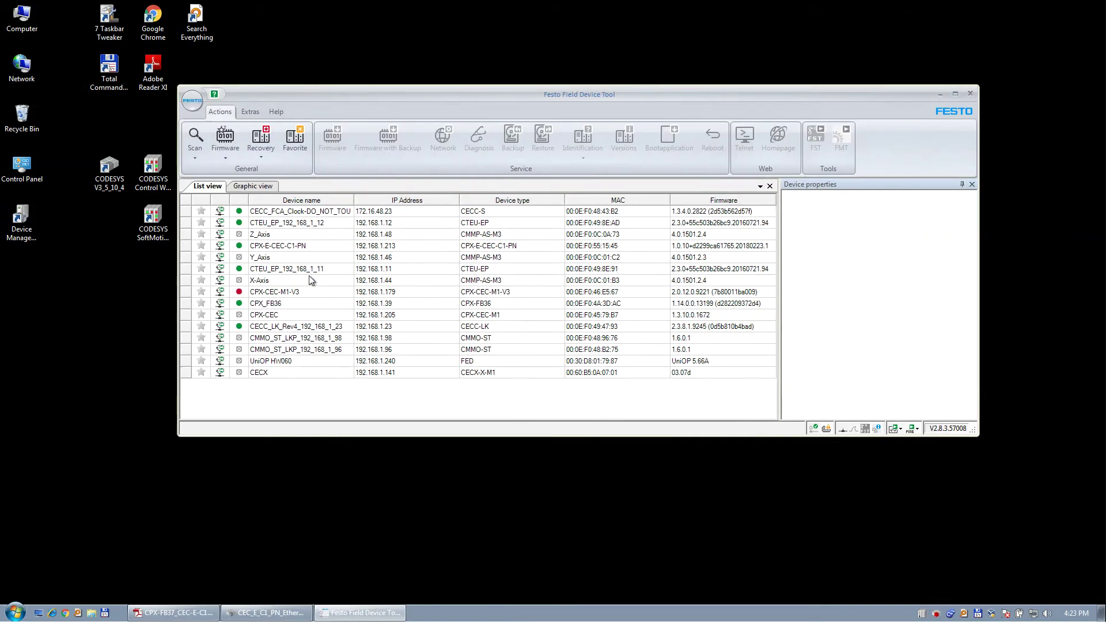
pyautogui.click(478, 249)
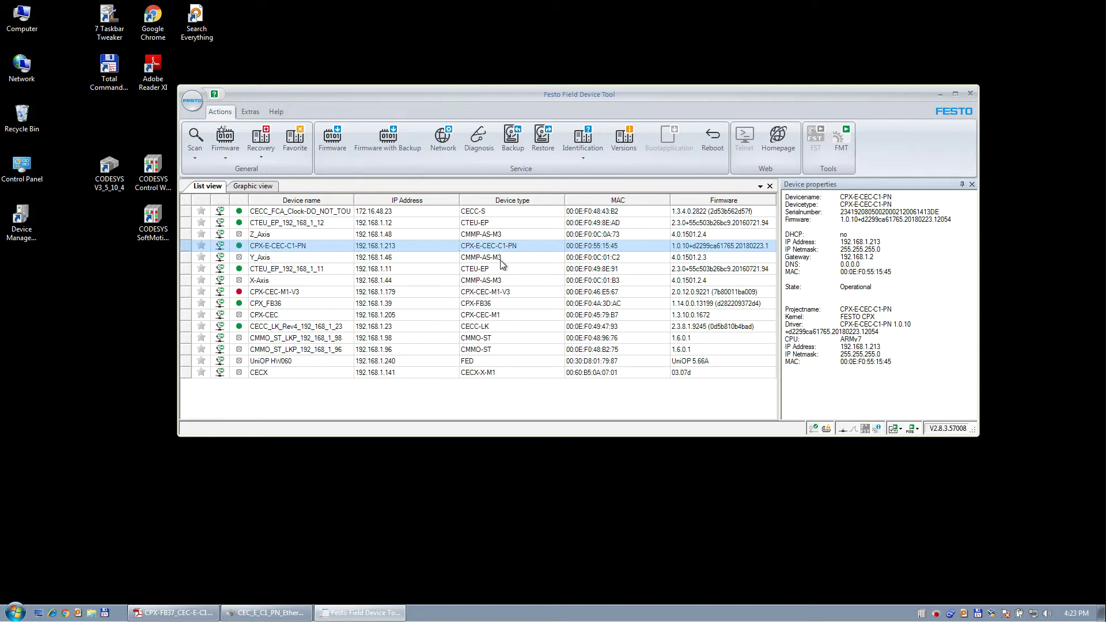
pyautogui.rightClick(423, 248)
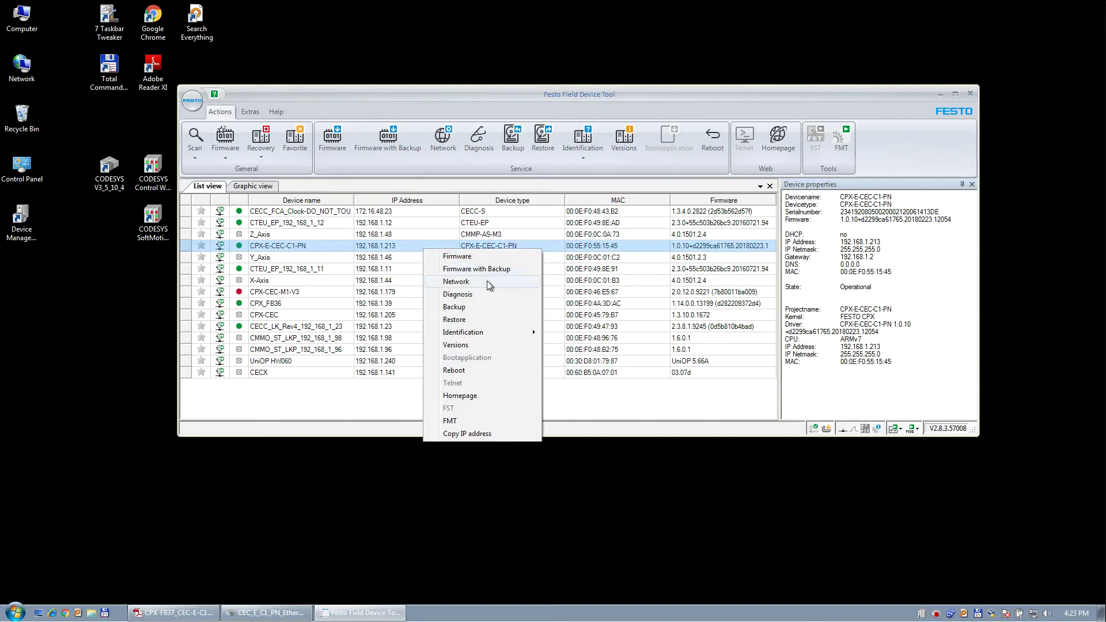
pyautogui.click(461, 279)
pyautogui.click(646, 374)
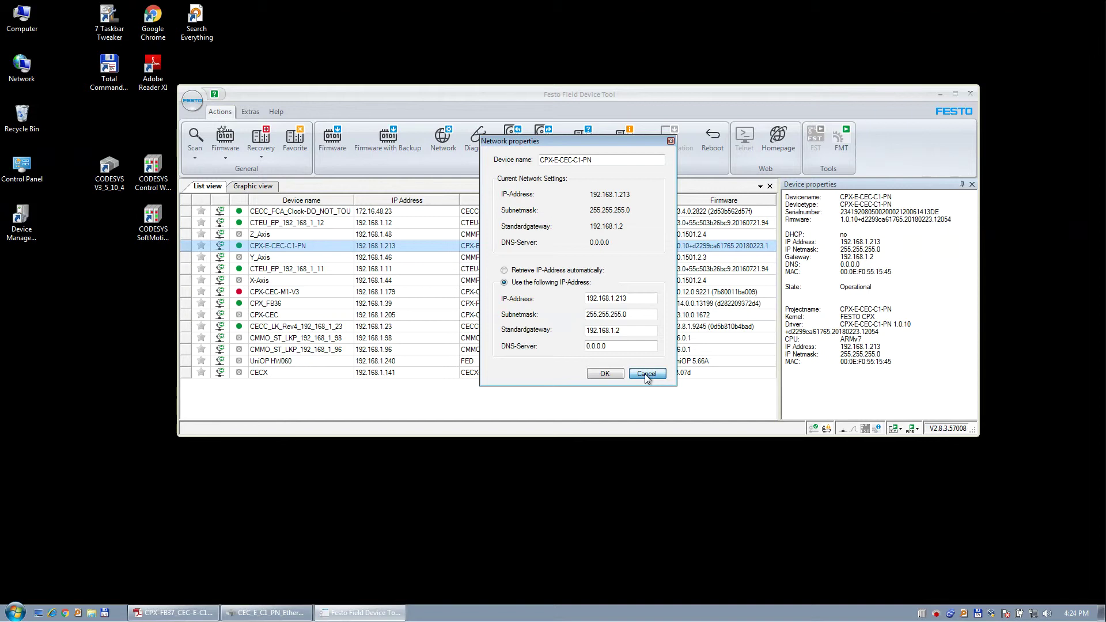
pyautogui.click(646, 374)
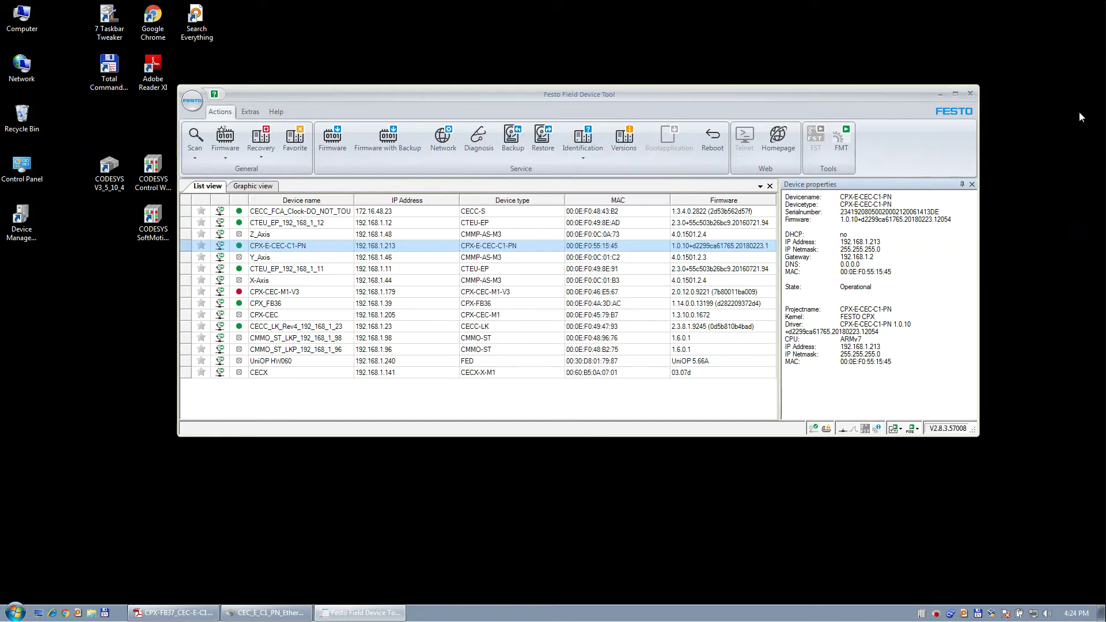
# Close the Field Device Tool, log in to download the application to the controller, then log out
pyautogui.click(970, 94)
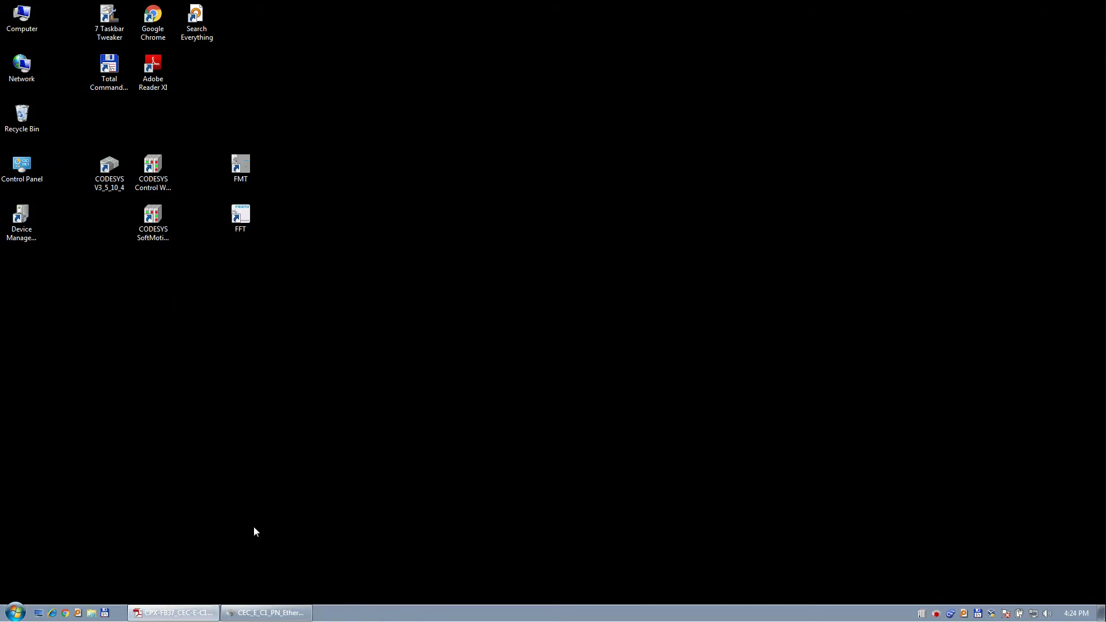
pyautogui.click(266, 612)
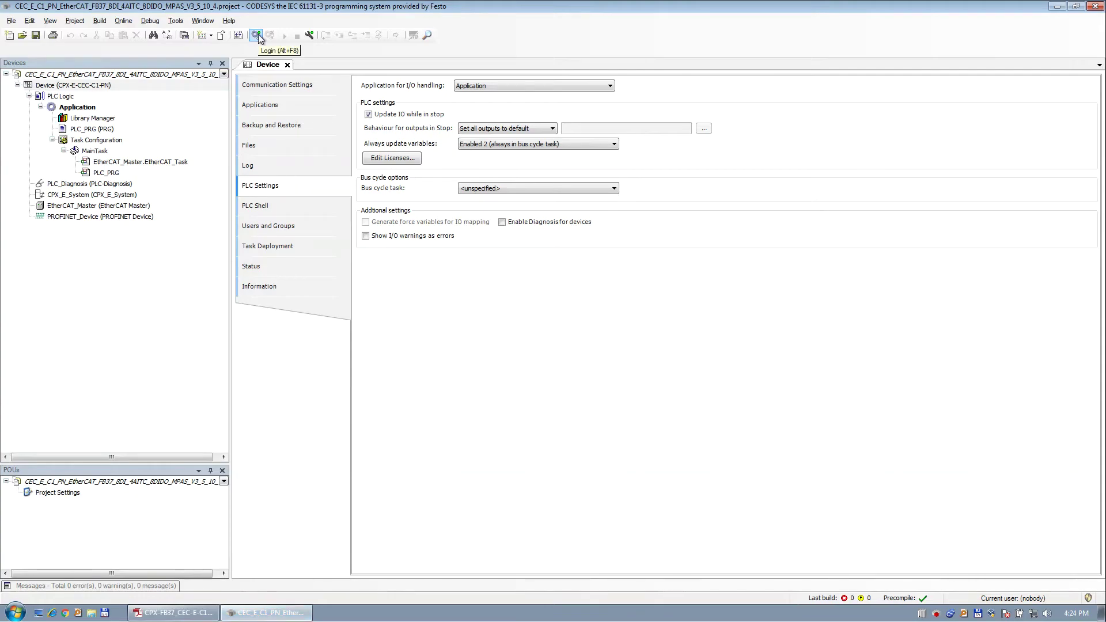
pyautogui.click(256, 36)
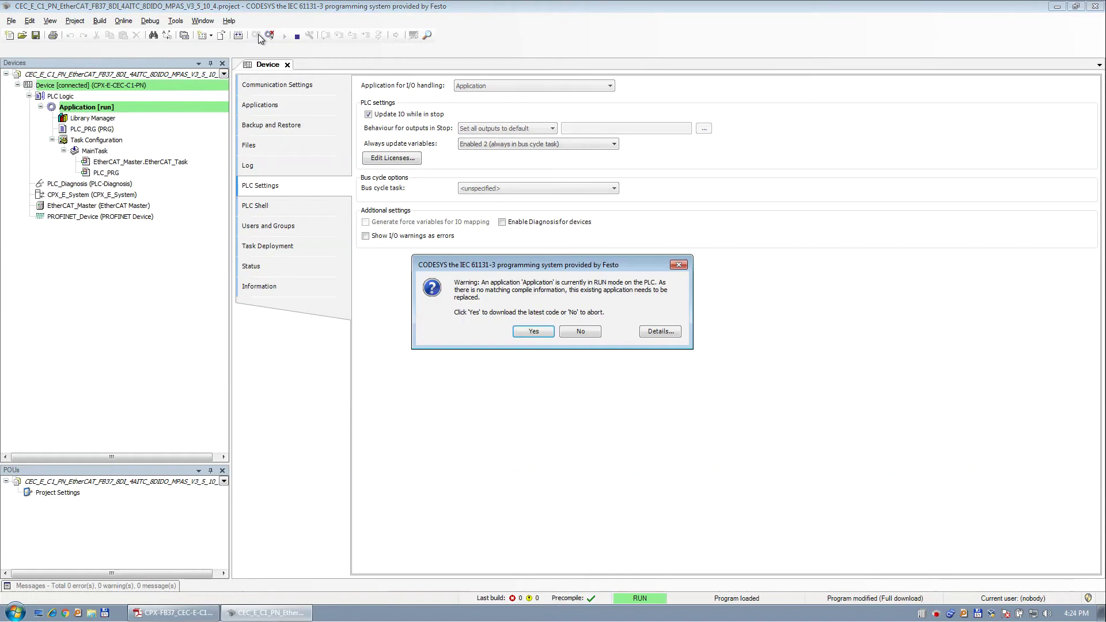
pyautogui.click(537, 332)
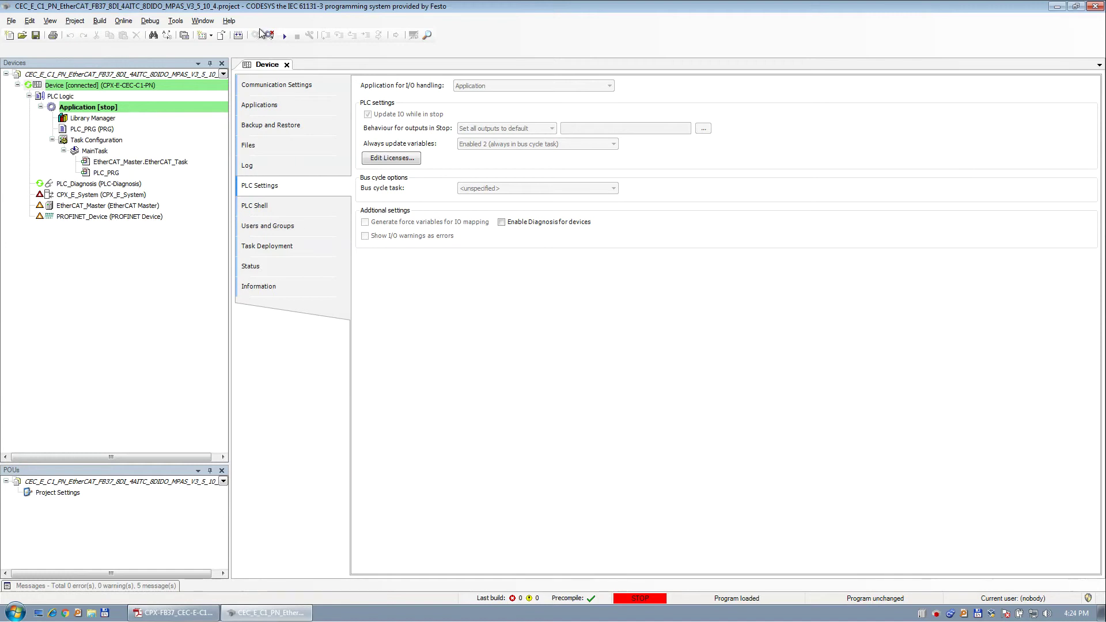
pyautogui.click(270, 36)
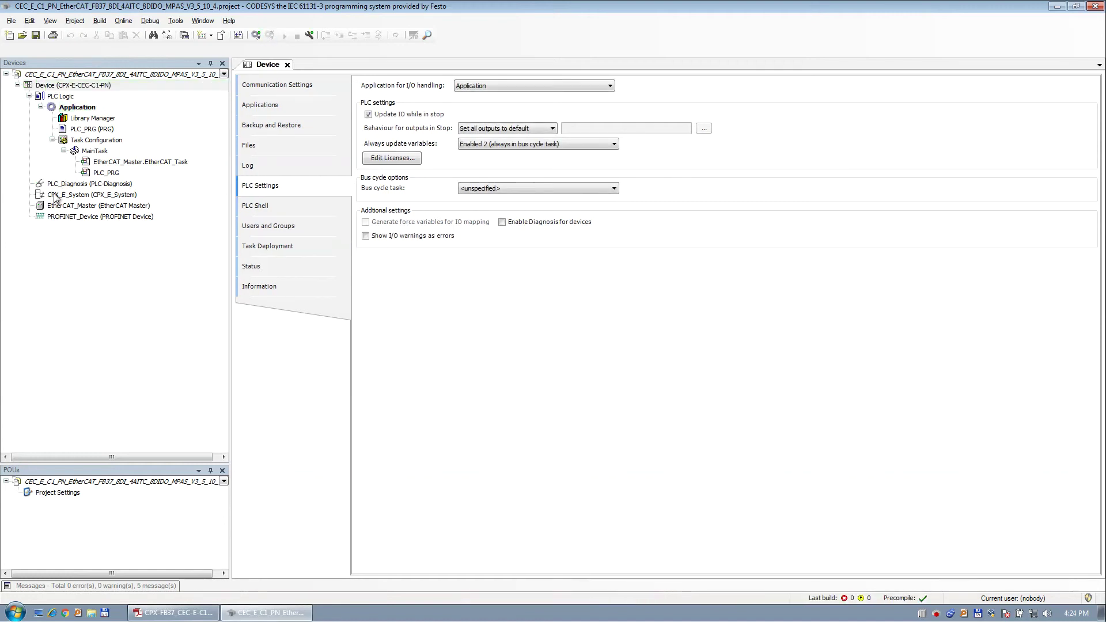
# Scan the actual CPX_E_System configuration, apply modules E_CEC_C1_PN and E_4IOL, and save
pyautogui.click(53, 196)
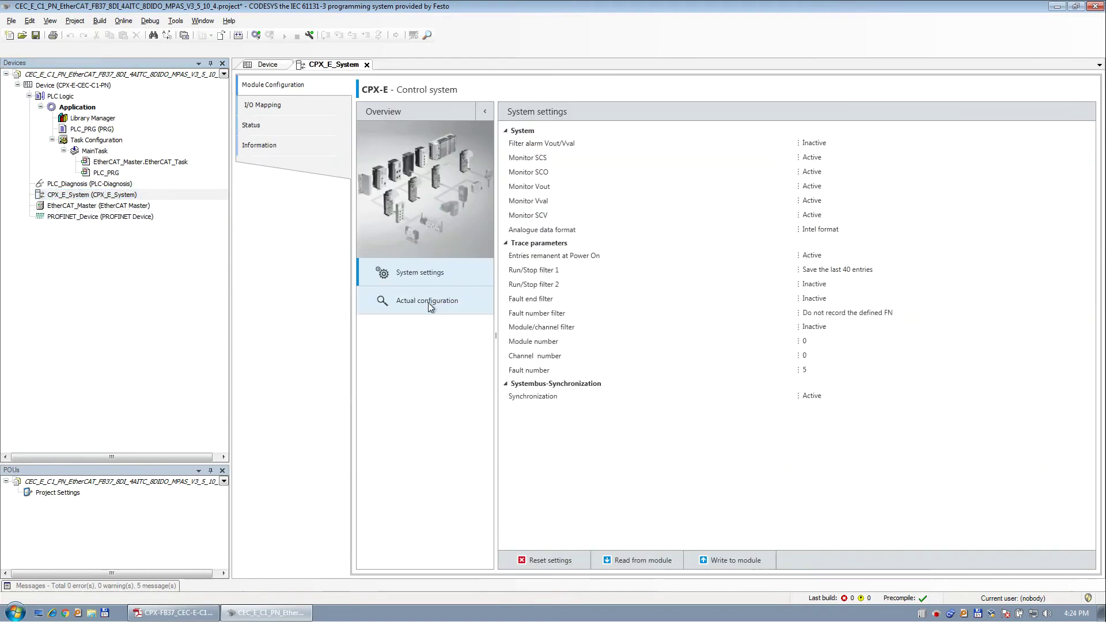
pyautogui.click(429, 303)
pyautogui.click(535, 147)
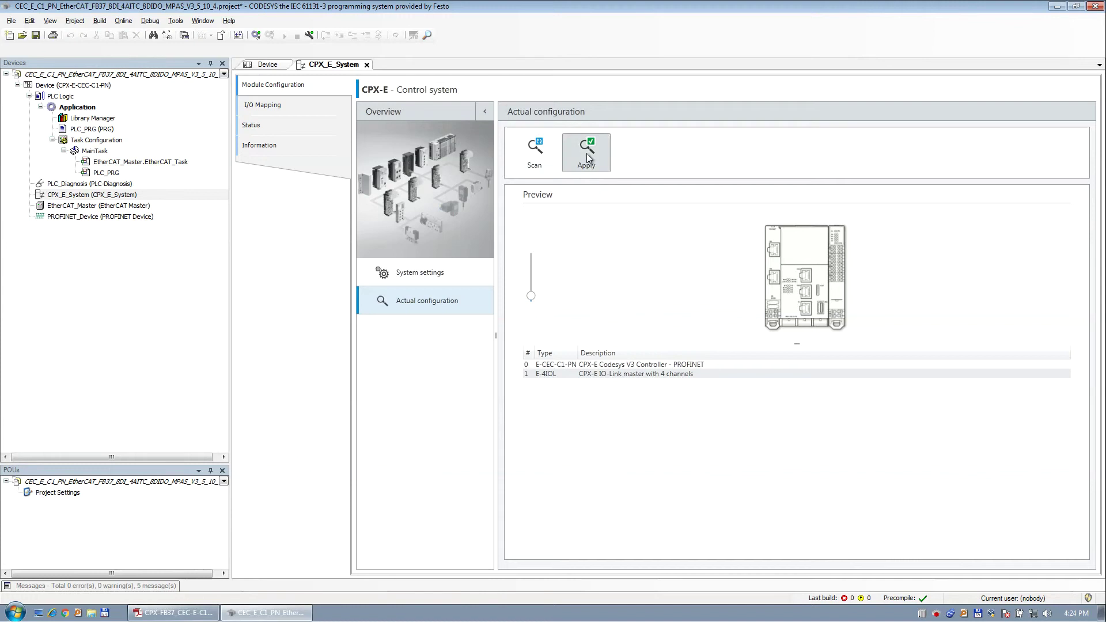
pyautogui.click(586, 151)
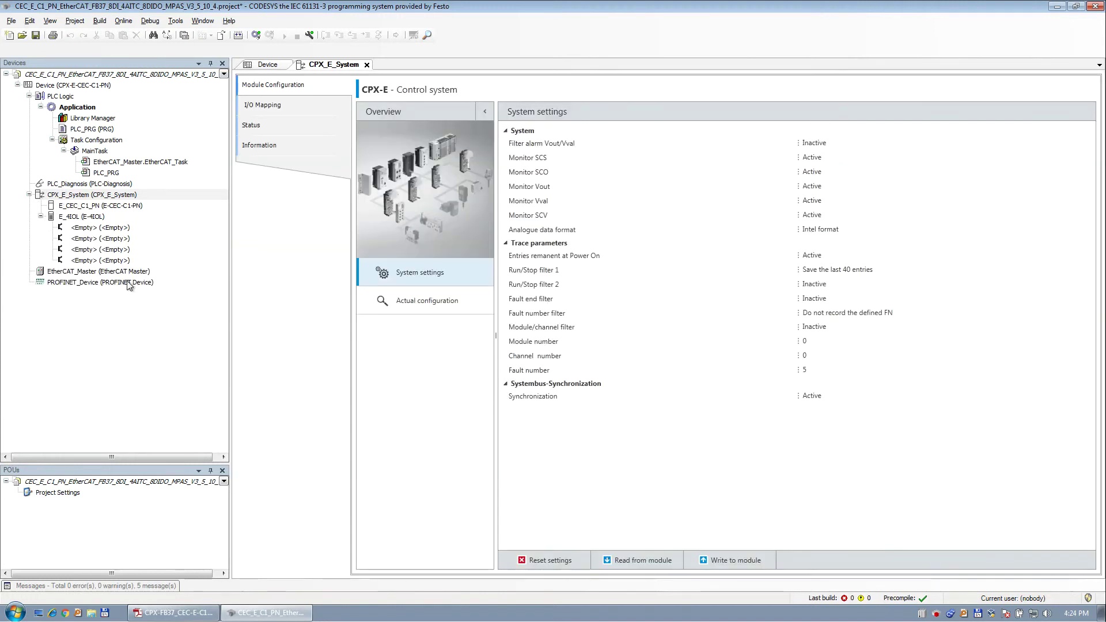
pyautogui.hotkey('ctrl', 's')
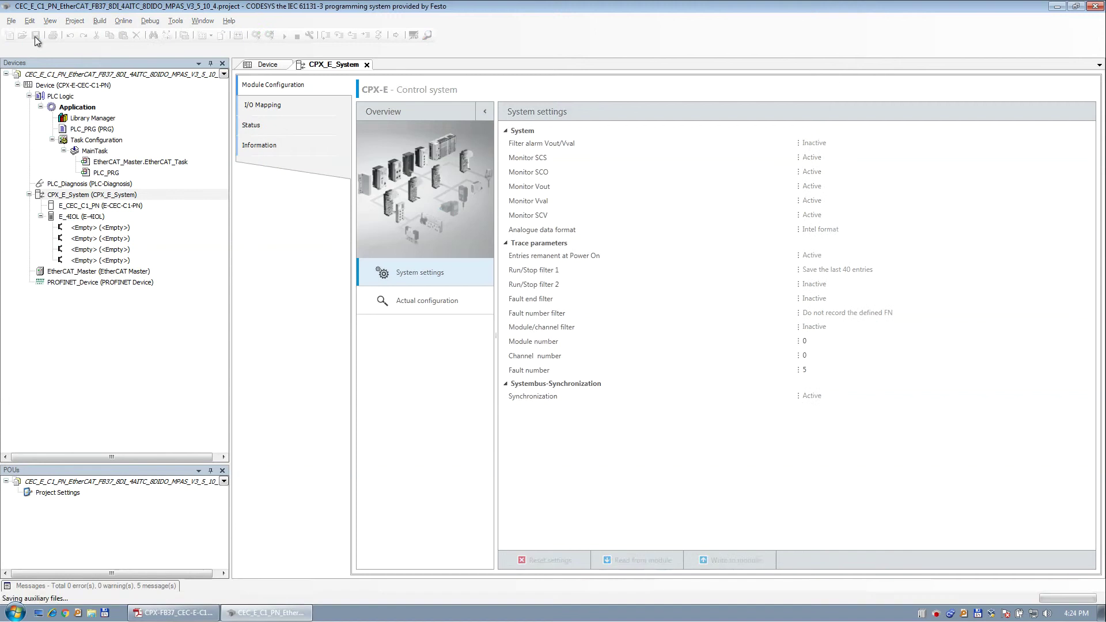
pyautogui.click(75, 272)
# Scan the EtherCAT master for slave devices and select CPX_FB37 at alias address 1003
pyautogui.rightClick(75, 273)
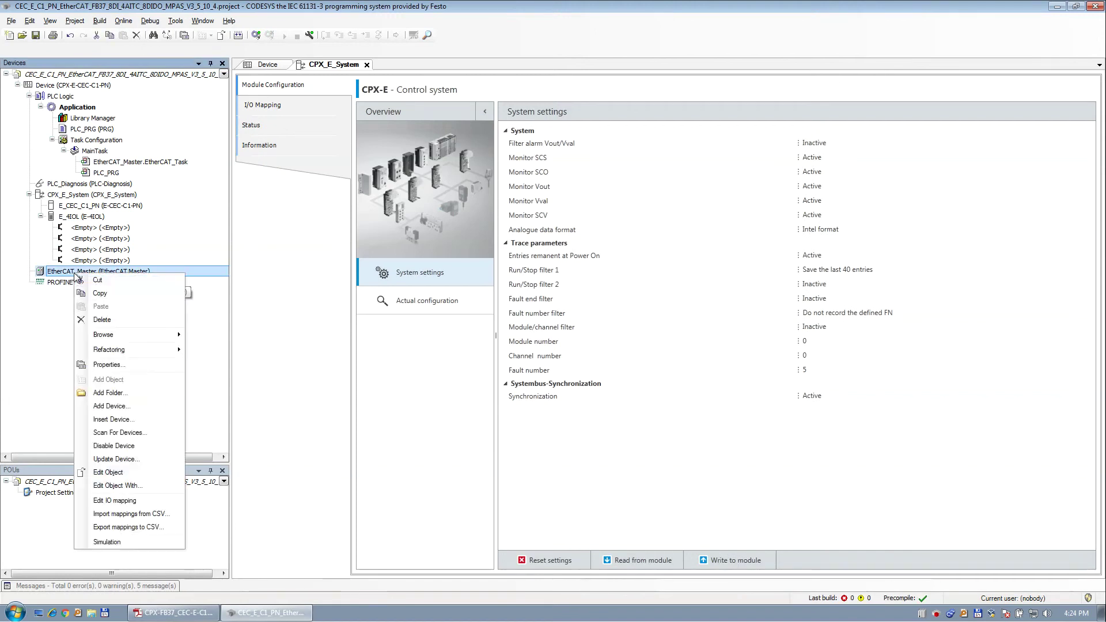
pyautogui.click(128, 433)
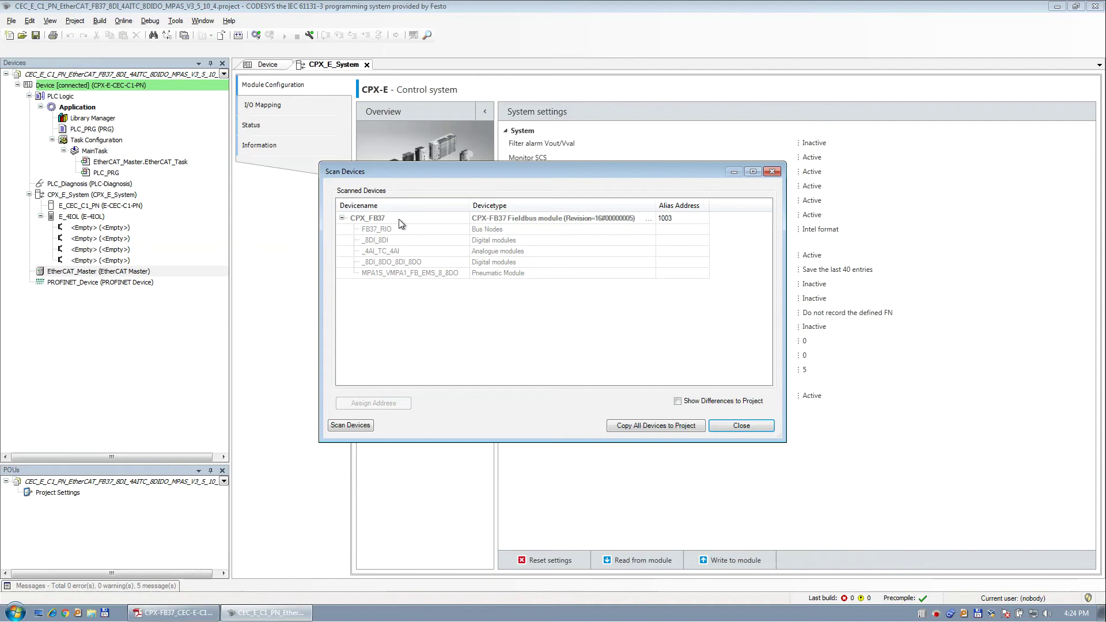
pyautogui.moveTo(471, 172); pyautogui.dragTo(558, 145)
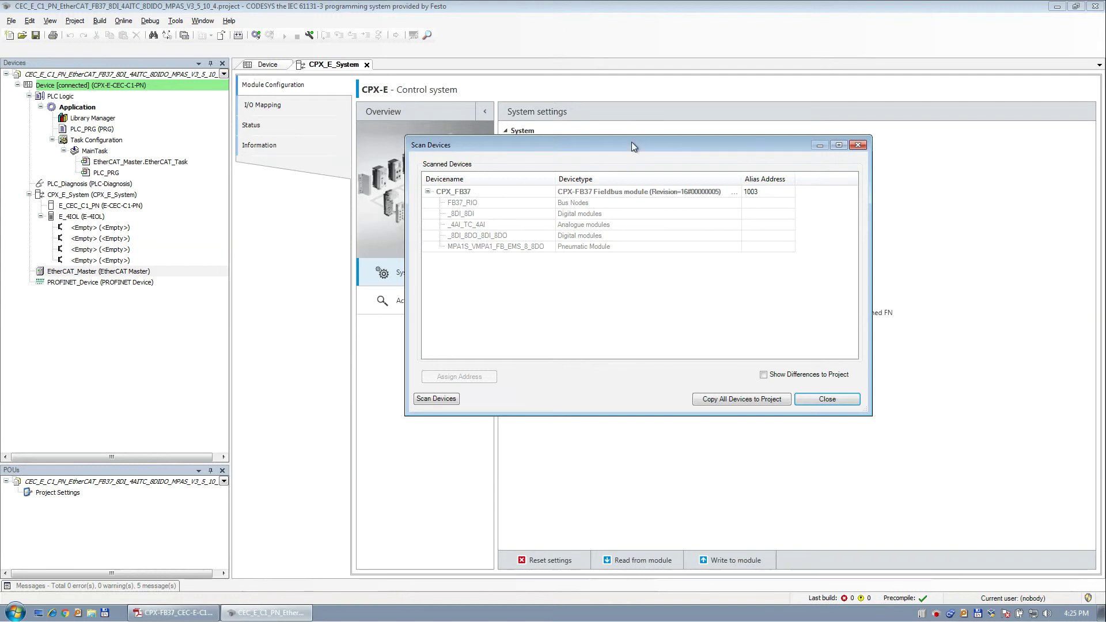
pyautogui.moveTo(633, 147); pyautogui.dragTo(630, 172)
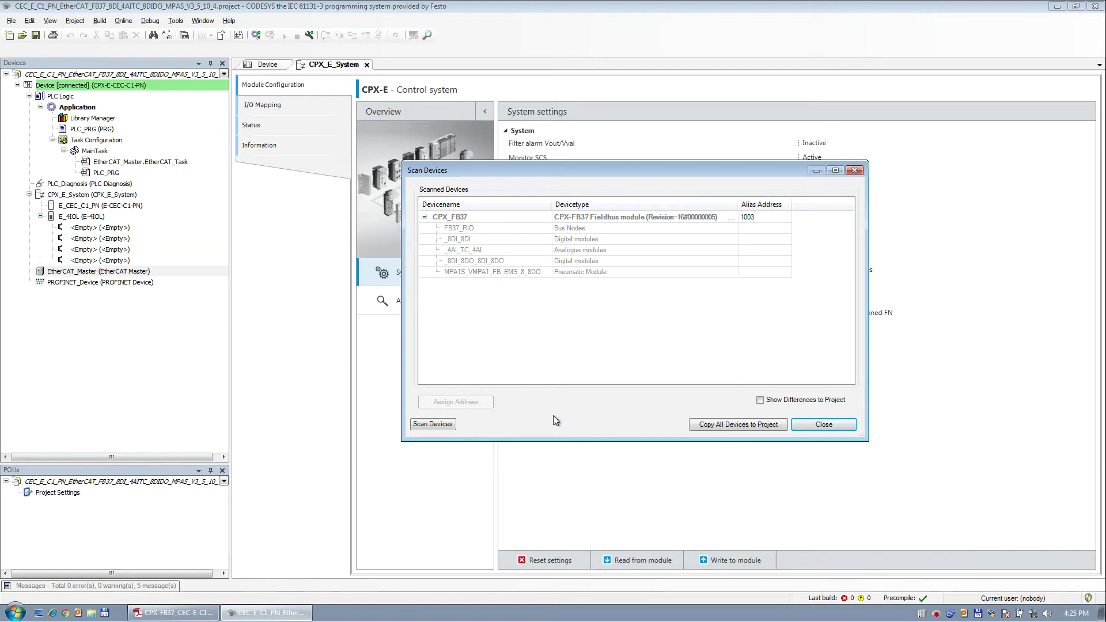
pyautogui.click(772, 222)
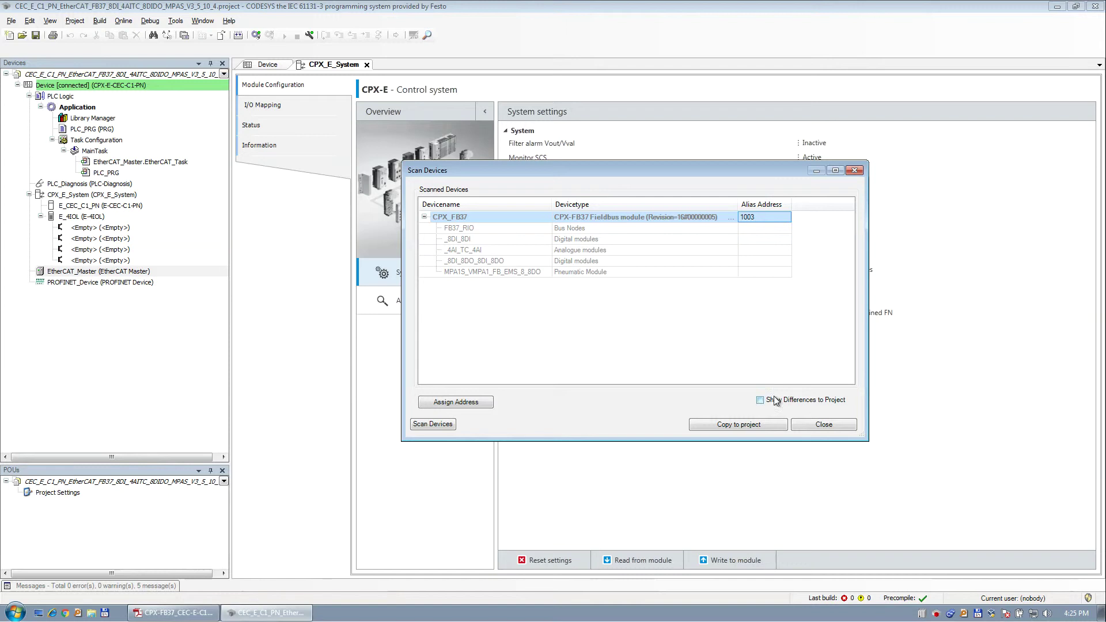
# Copy the scanned CPX_FB37 modules into the project, save, and download it to the CPX-E-CEC controller
pyautogui.click(733, 426)
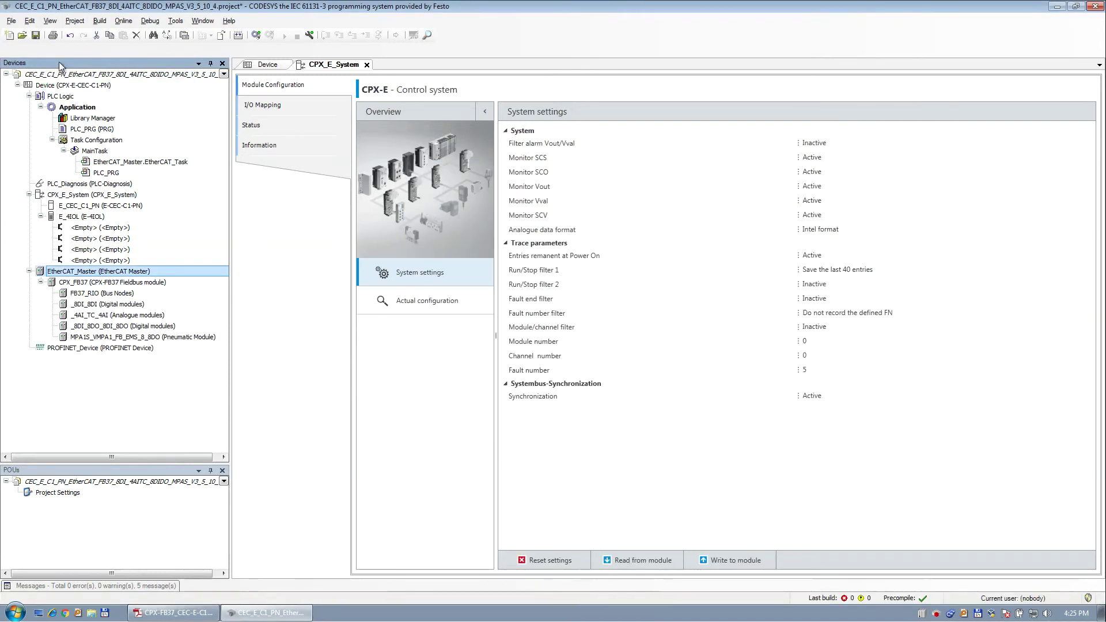
pyautogui.click(37, 35)
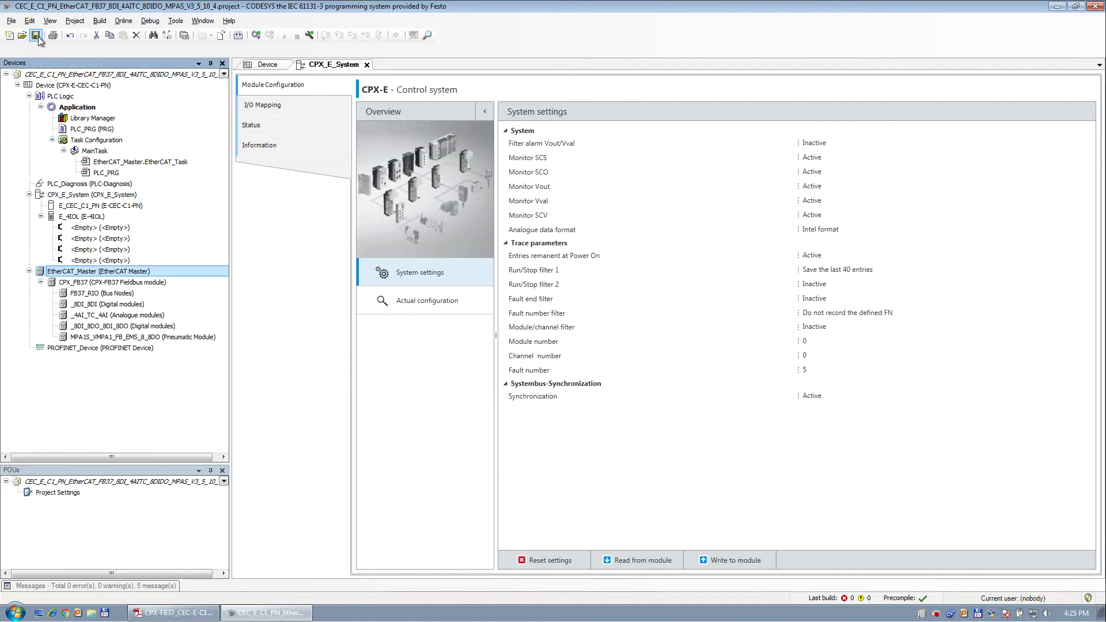
pyautogui.click(254, 35)
pyautogui.click(521, 337)
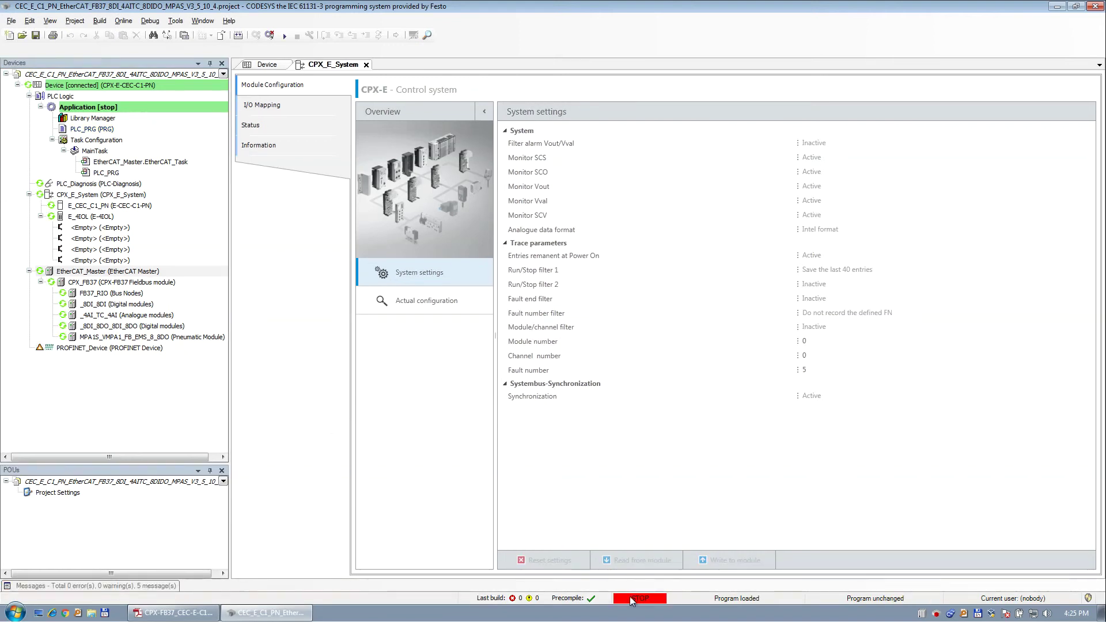
pyautogui.click(127, 283)
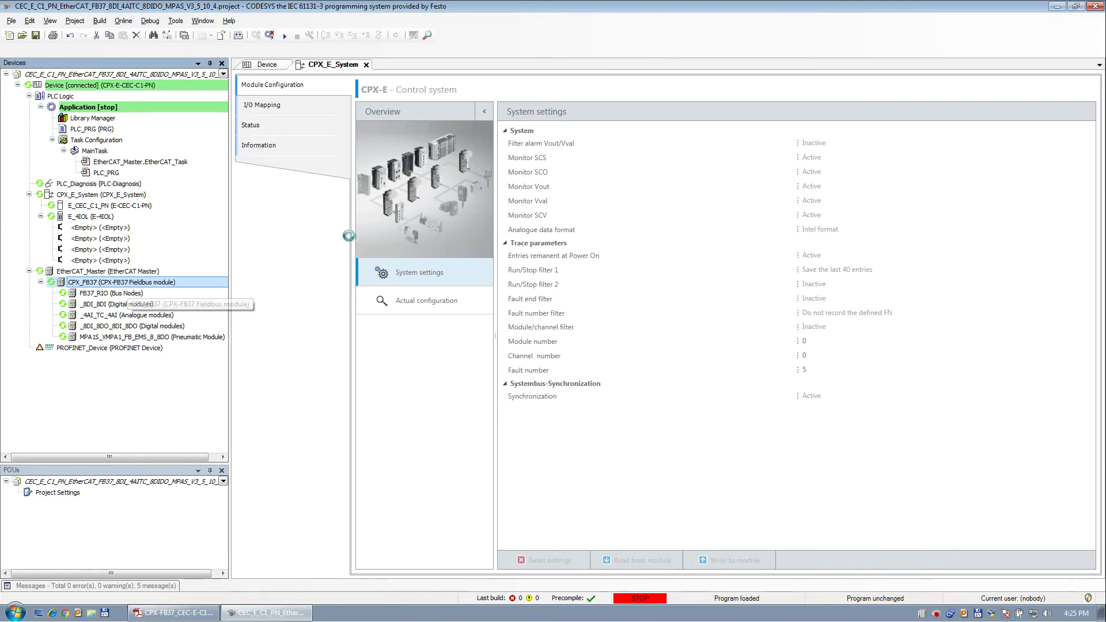
# Show CPX_FB37's live EtherCAT I/O mapping and write TRUE to Outputs 0 and 1
pyautogui.click(291, 185)
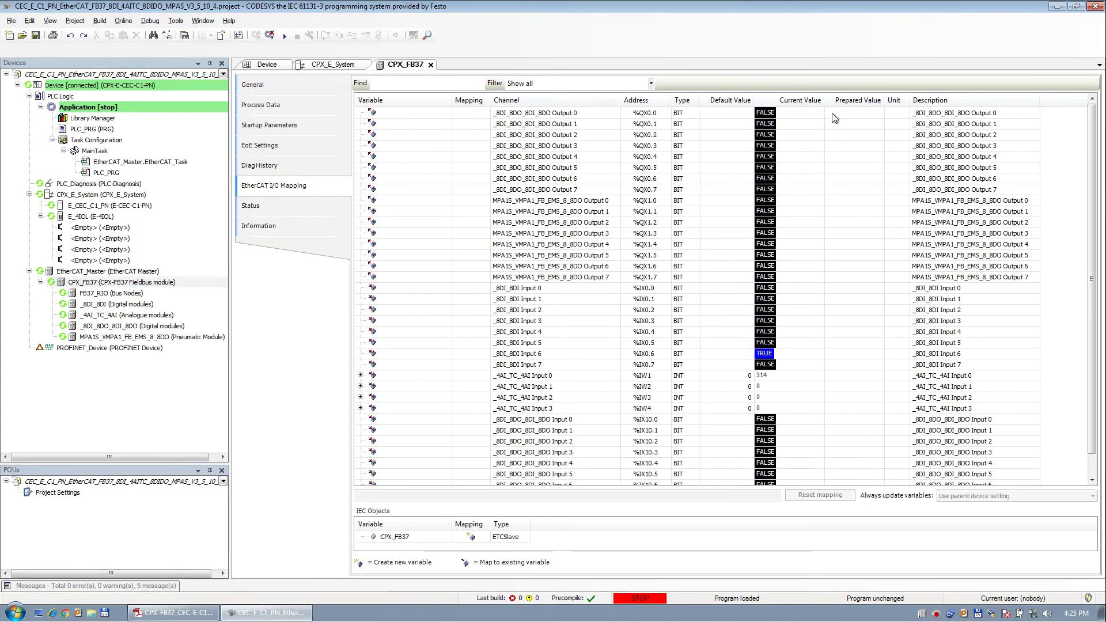
pyautogui.doubleClick(864, 118)
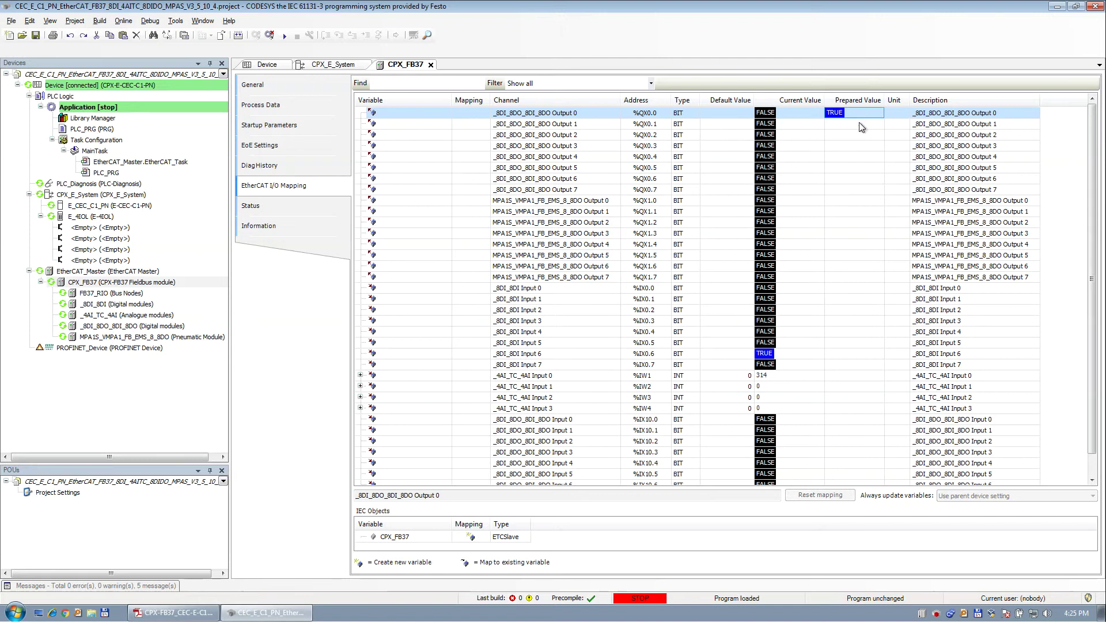
pyautogui.doubleClick(860, 124)
pyautogui.hotkey('ctrl', 'F7')
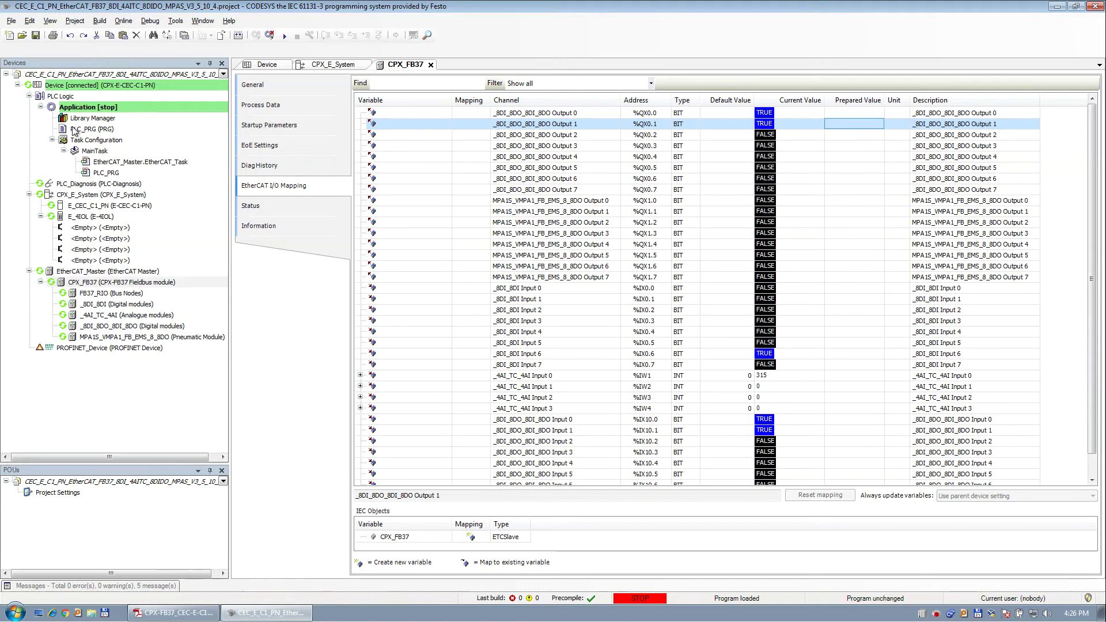
pyautogui.doubleClick(78, 85)
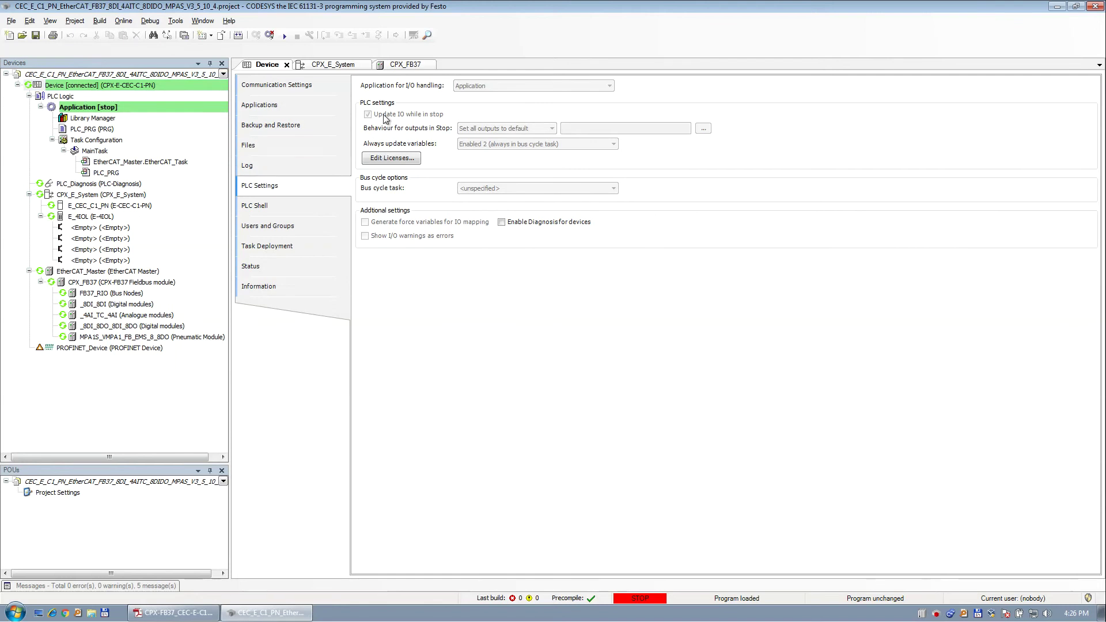
pyautogui.doubleClick(124, 283)
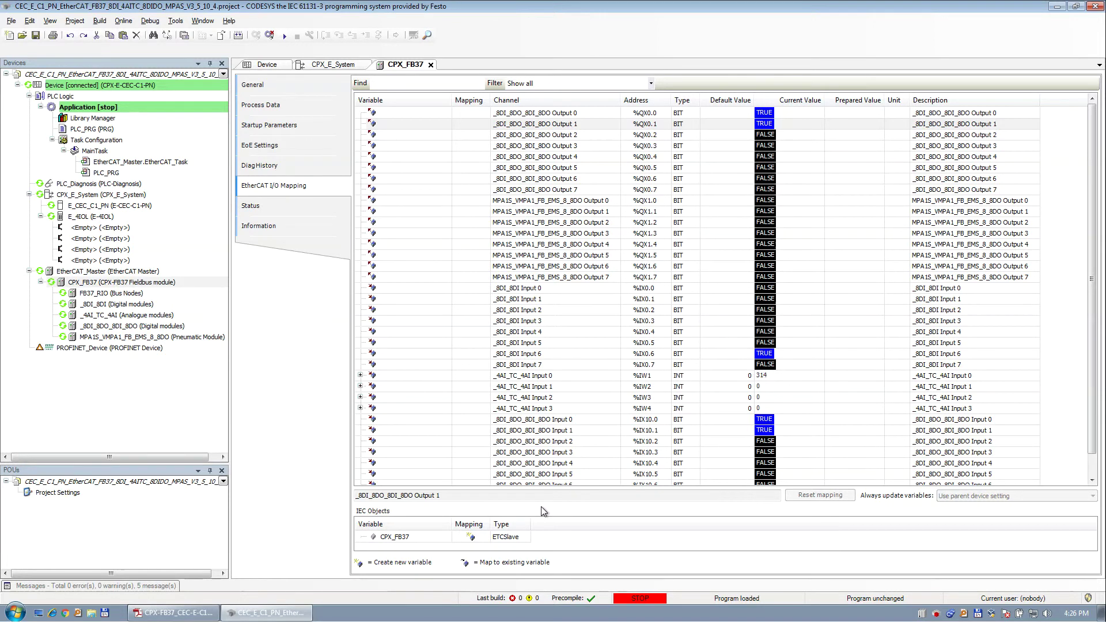
# Go offline, delete CPX_FB37, and add a CPX-FB37 Fieldbus module 3.5.9.5 under EtherCAT_Master
pyautogui.click(273, 36)
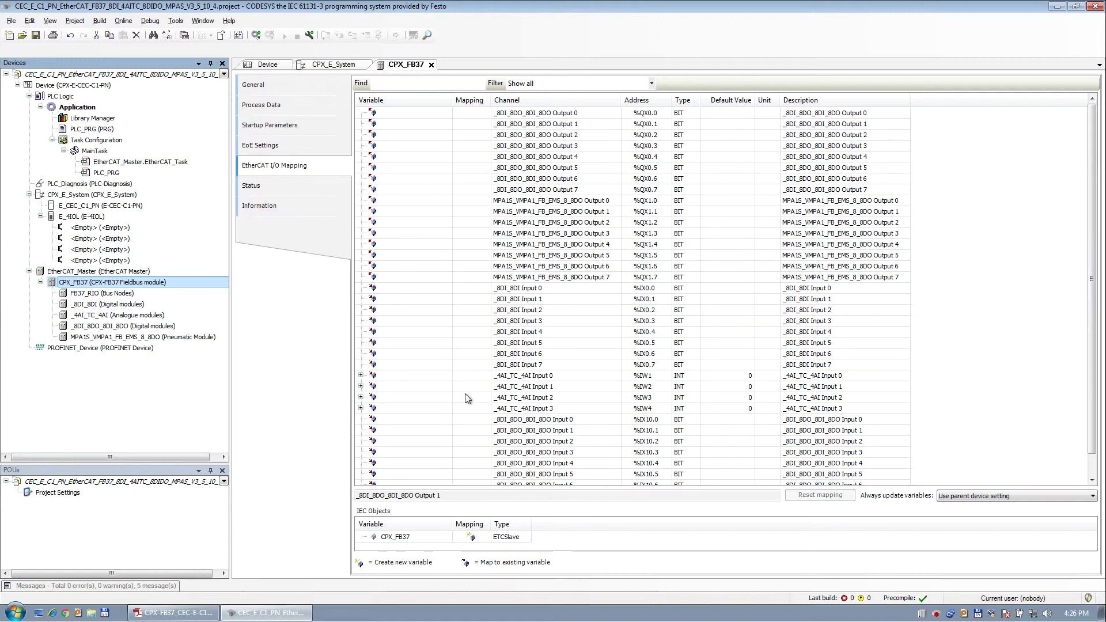
pyautogui.press('Delete')
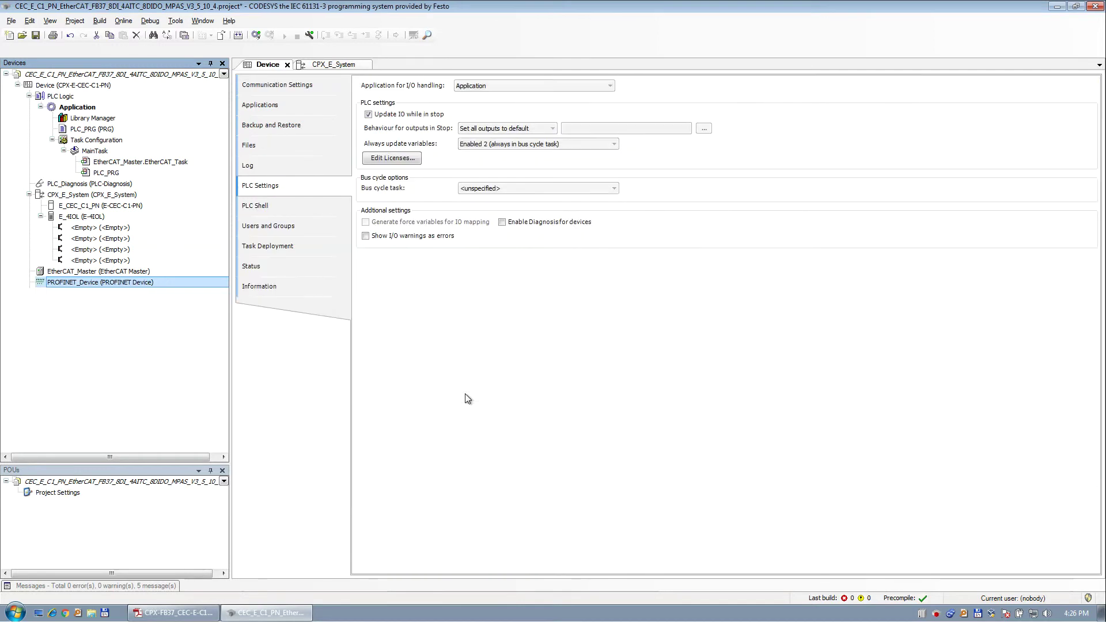
pyautogui.rightClick(124, 272)
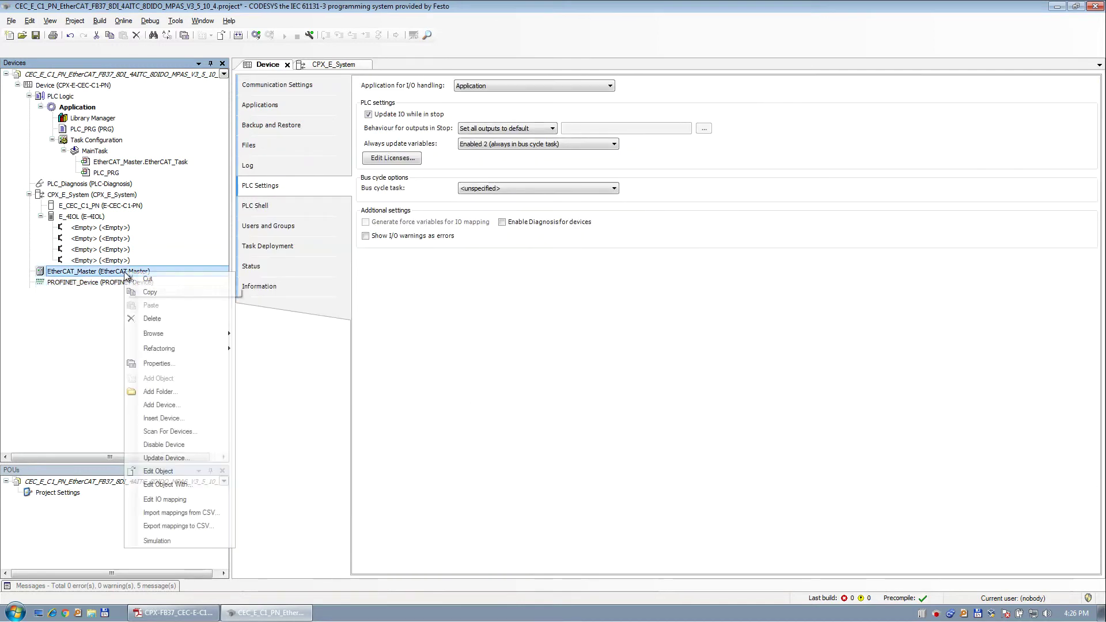
pyautogui.click(167, 405)
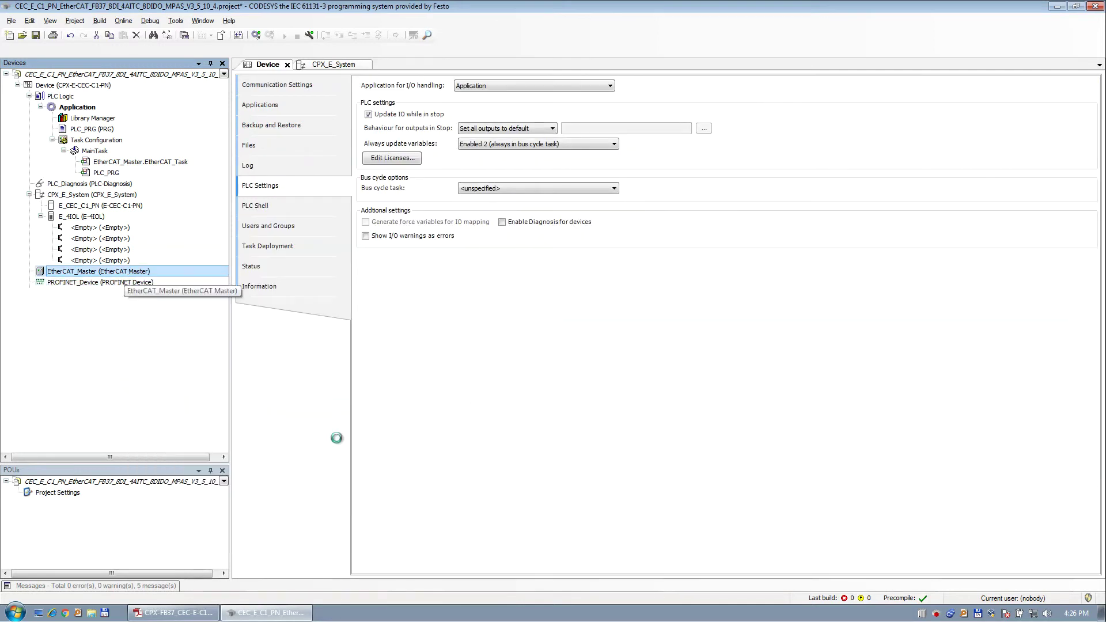
pyautogui.click(364, 320)
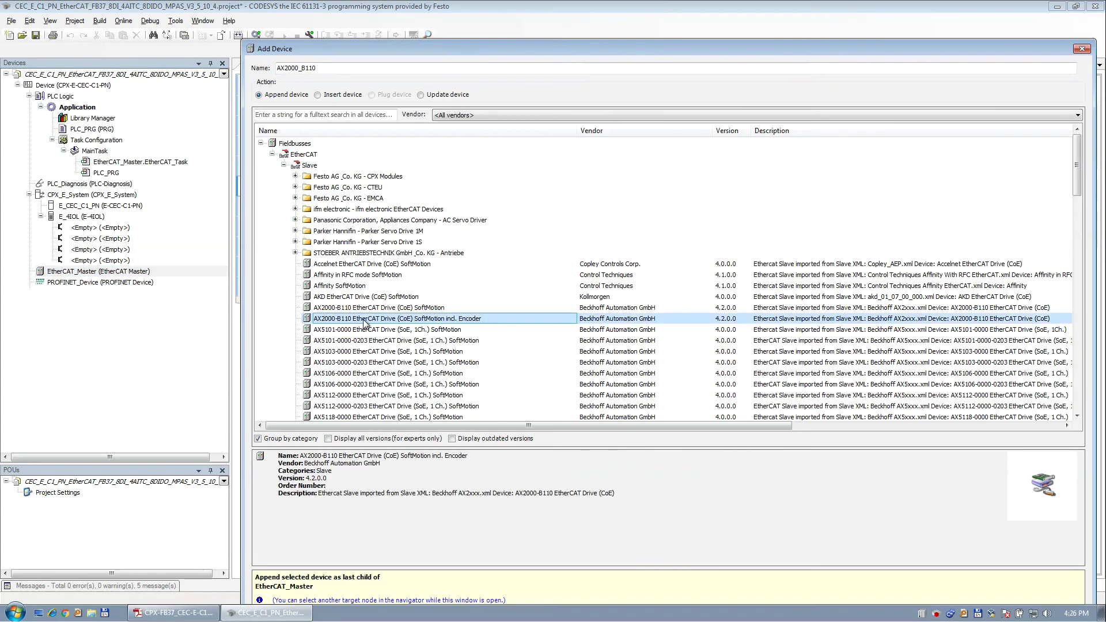
pyautogui.scroll(-8, 386, 372)
pyautogui.click(362, 331)
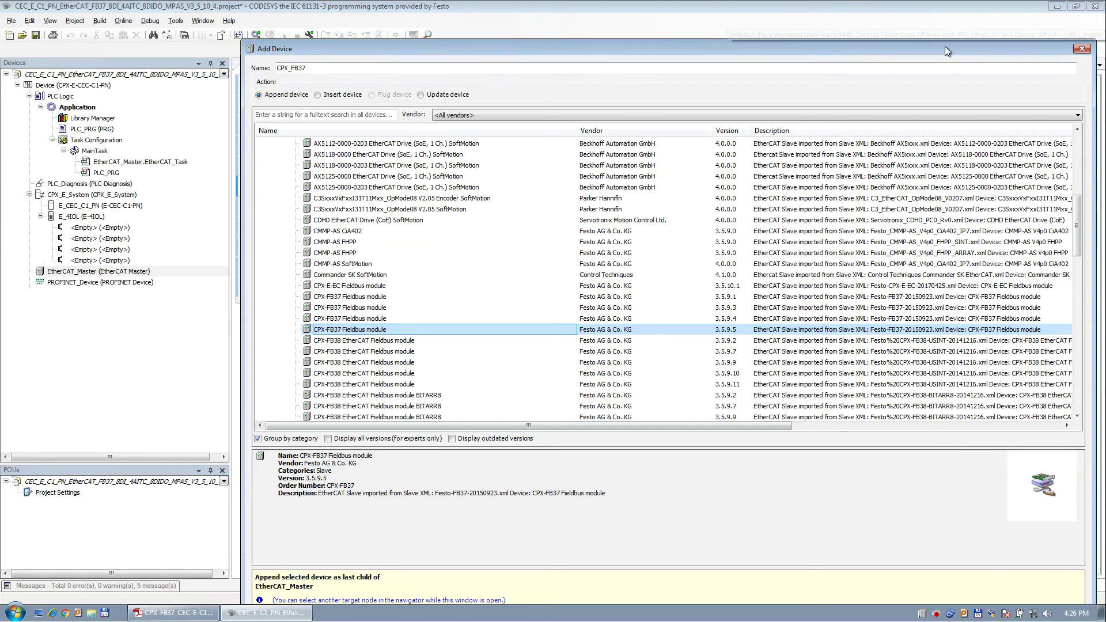
pyautogui.moveTo(517, 38)
pyautogui.mouseDown()
pyautogui.moveTo(516, 248)
pyautogui.moveTo(517, 60)
pyautogui.mouseUp()
pyautogui.click(968, 498)
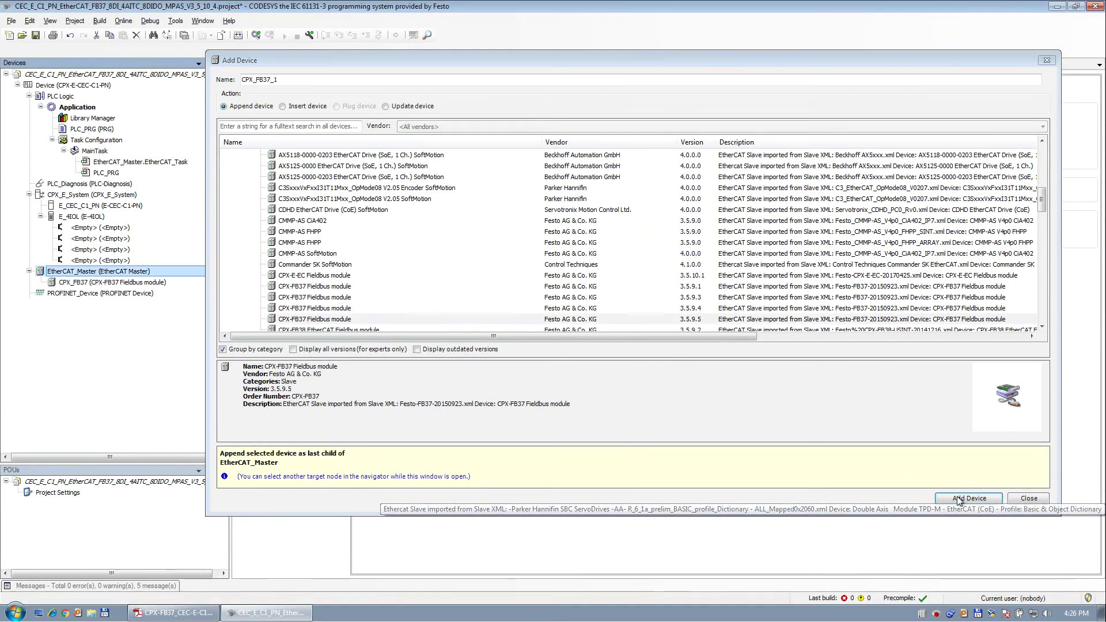
# Add the EtherCAT Module as FB37_RIO under CPX_FB37
pyautogui.click(87, 287)
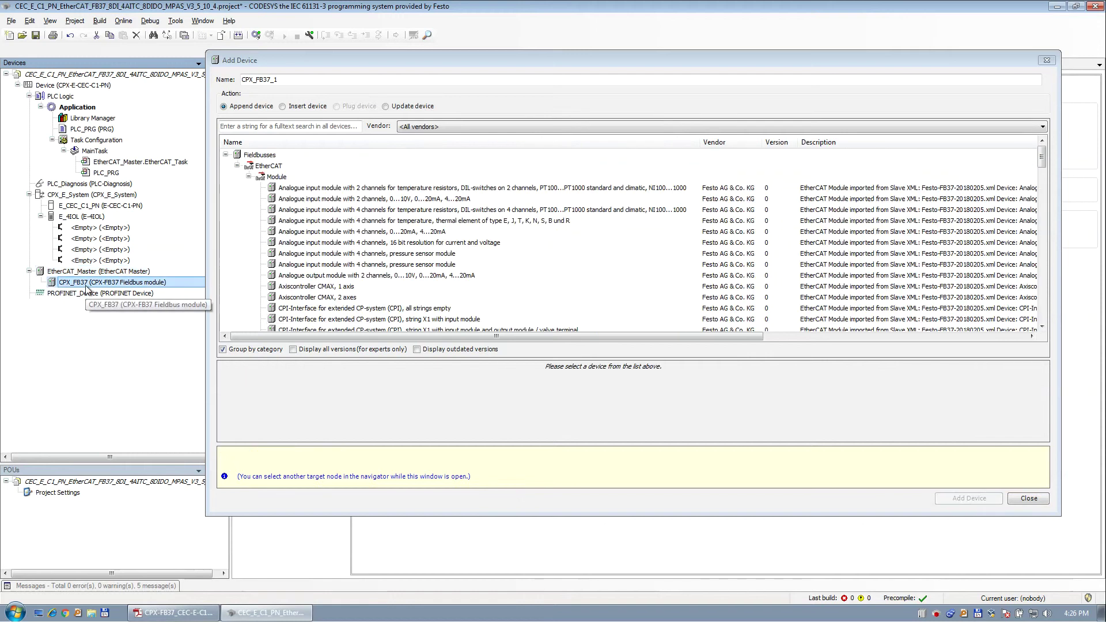
pyautogui.click(80, 286)
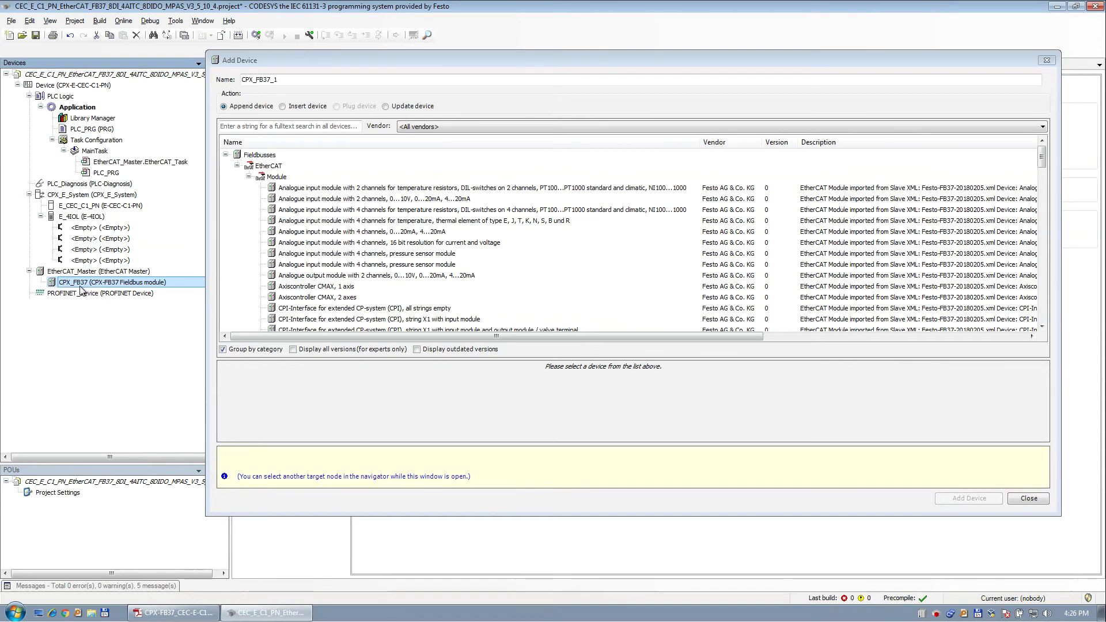
pyautogui.click(417, 276)
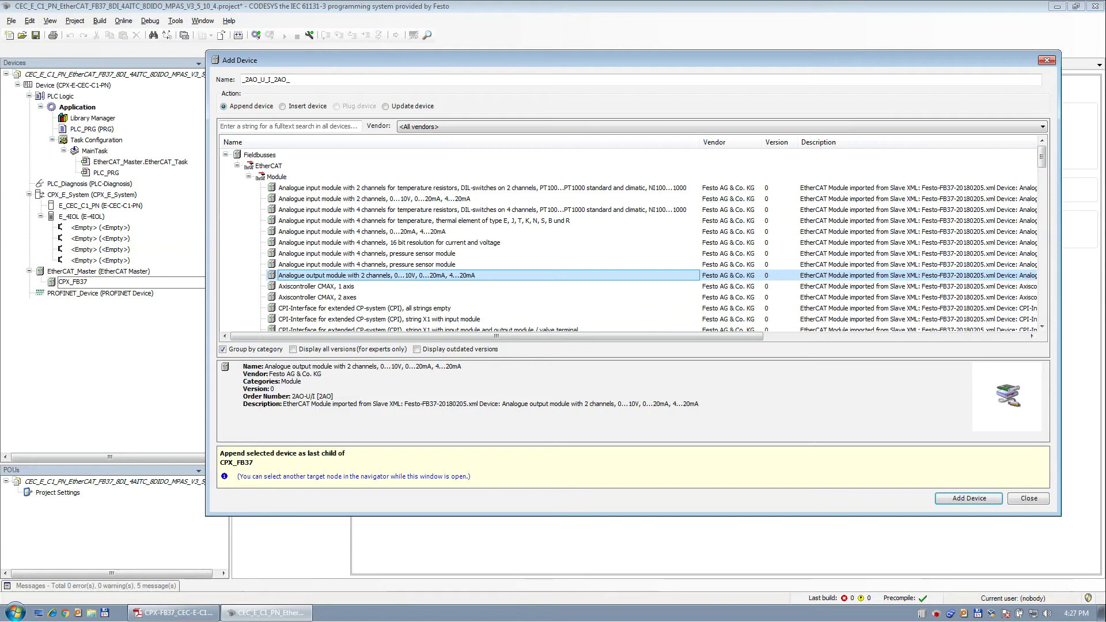
pyautogui.click(348, 298)
pyautogui.scroll(-5, 653, 273)
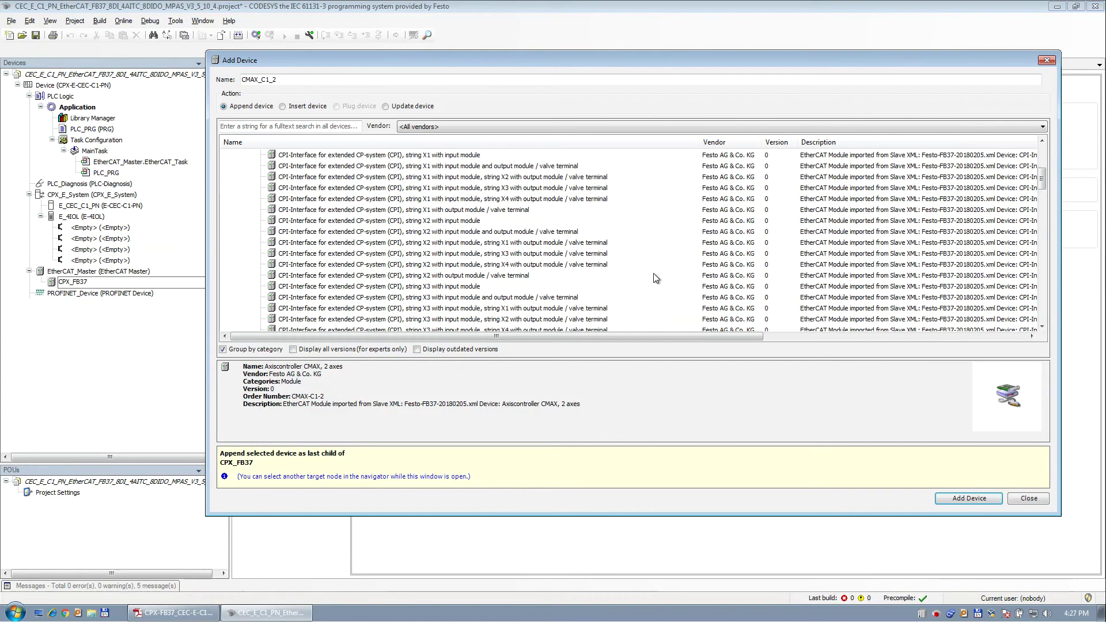
pyautogui.scroll(-5, 654, 274)
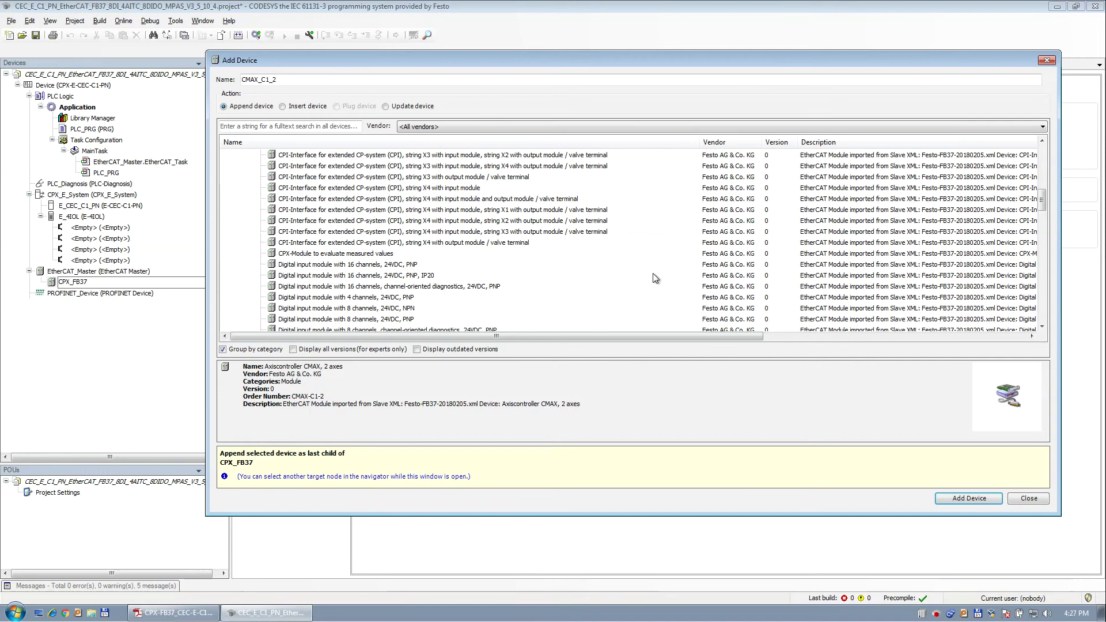
pyautogui.scroll(-6, 652, 273)
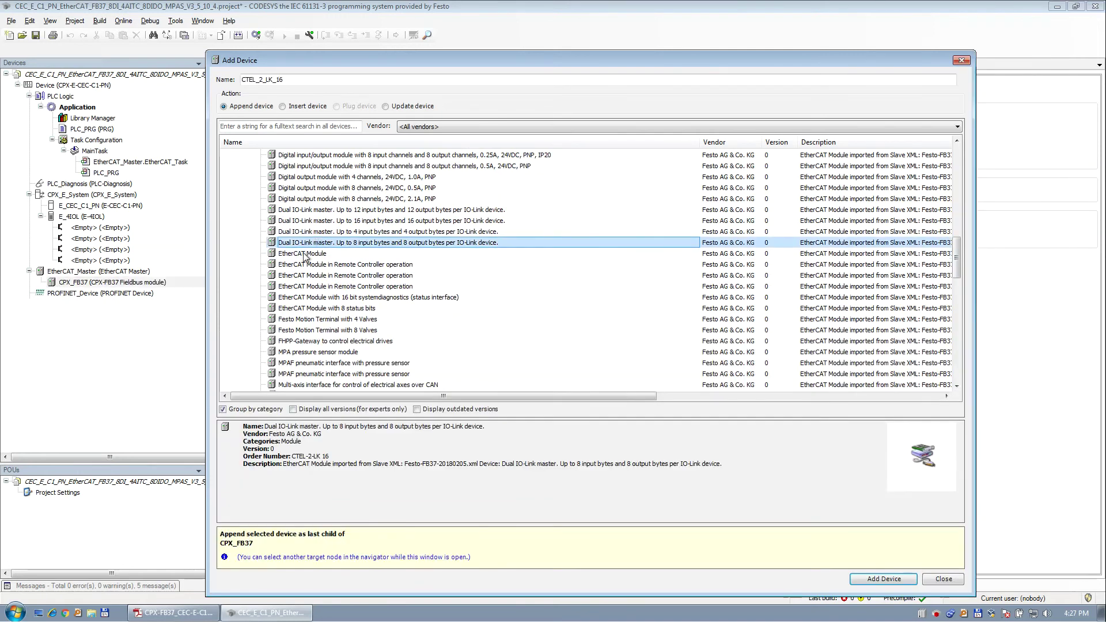
pyautogui.click(304, 256)
pyautogui.click(883, 579)
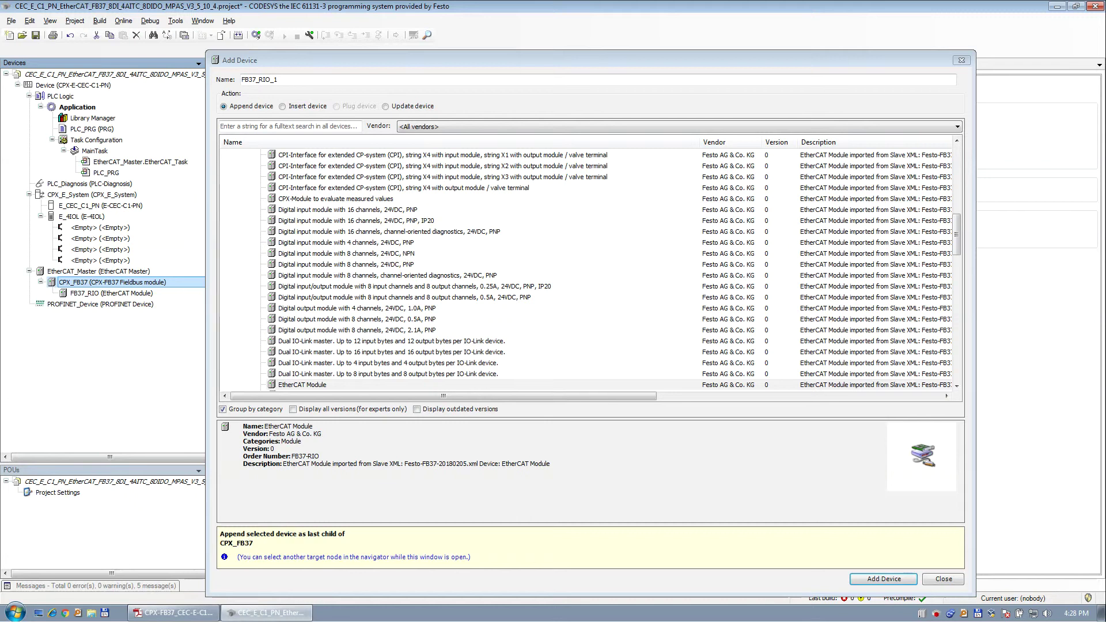
# Copy the 8DI/8DO module's order number, then add the 8-channel 24VDC PNP digital input module
pyautogui.click(393, 297)
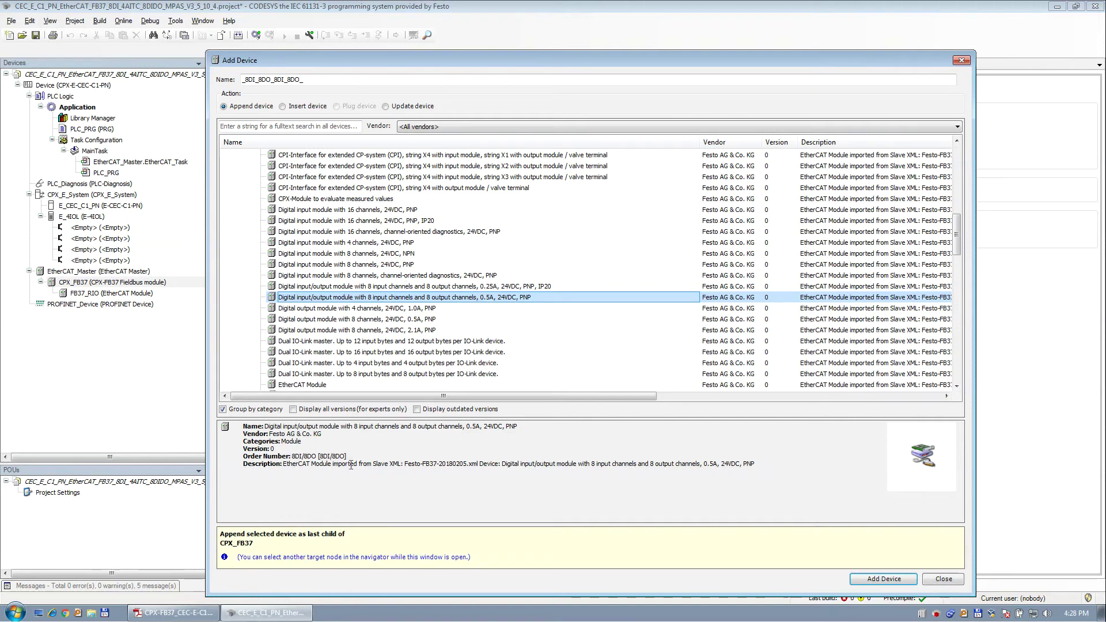
pyautogui.moveTo(358, 455); pyautogui.dragTo(291, 455)
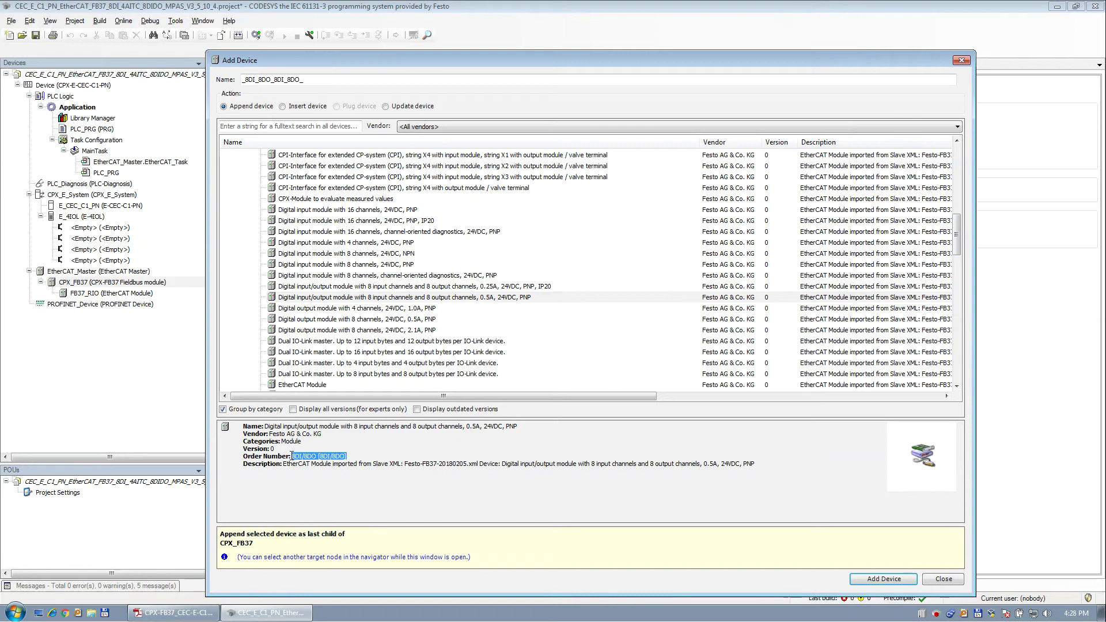
pyautogui.hotkey('ctrl', 'c')
pyautogui.click(376, 266)
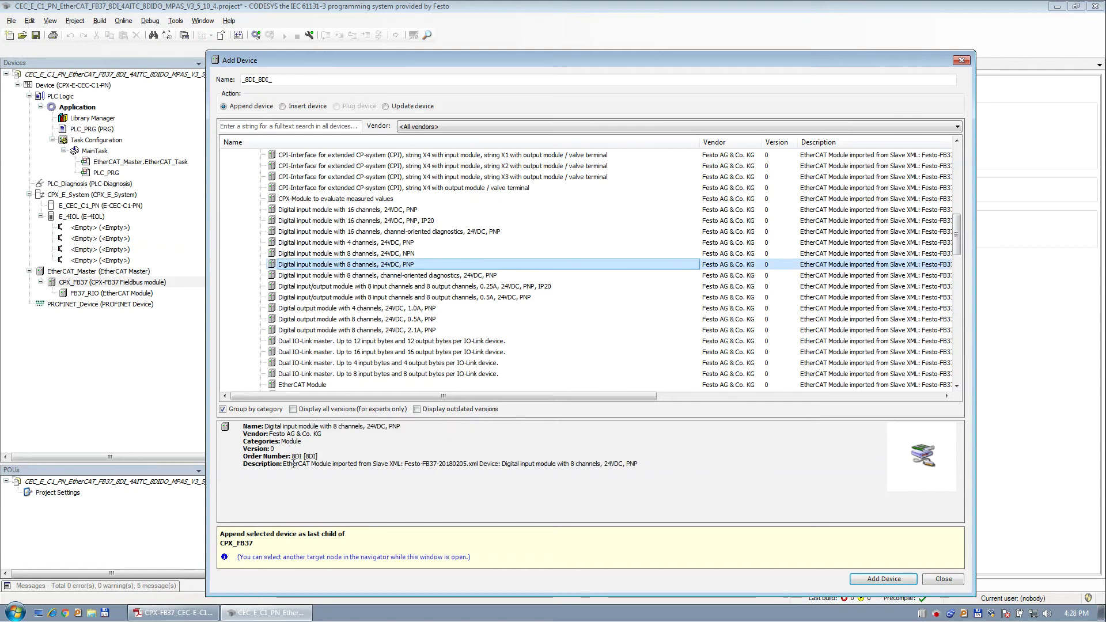
pyautogui.click(874, 578)
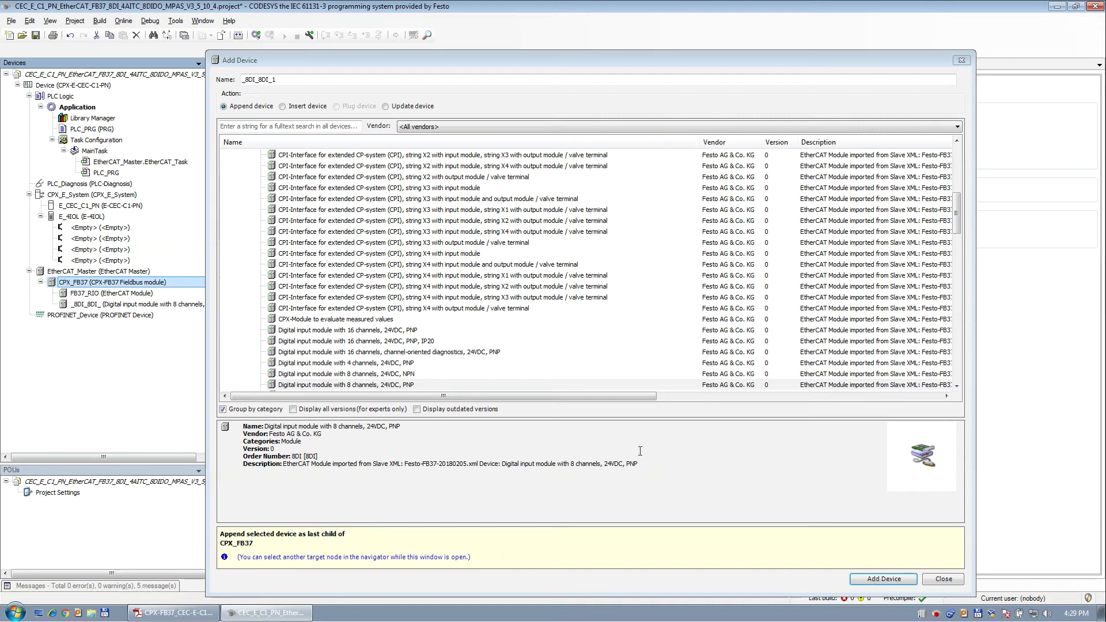
# Add the 4-channel thermocouple input module _4AI_TC_4AI_ under CPX_FB37
pyautogui.click(374, 343)
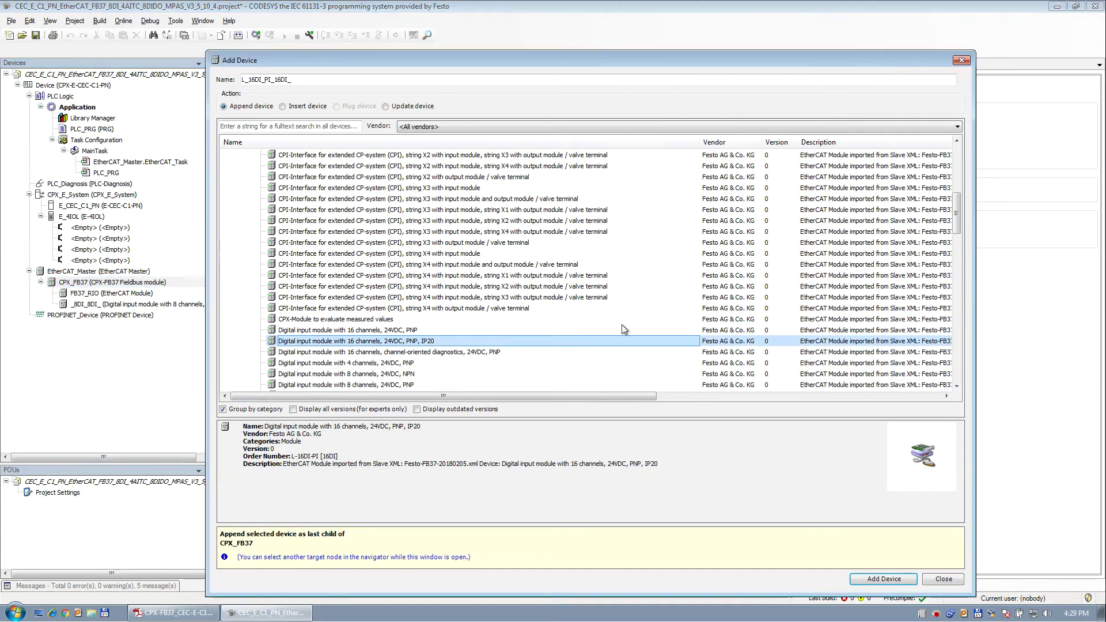
pyautogui.scroll(7, 365, 192)
pyautogui.click(365, 189)
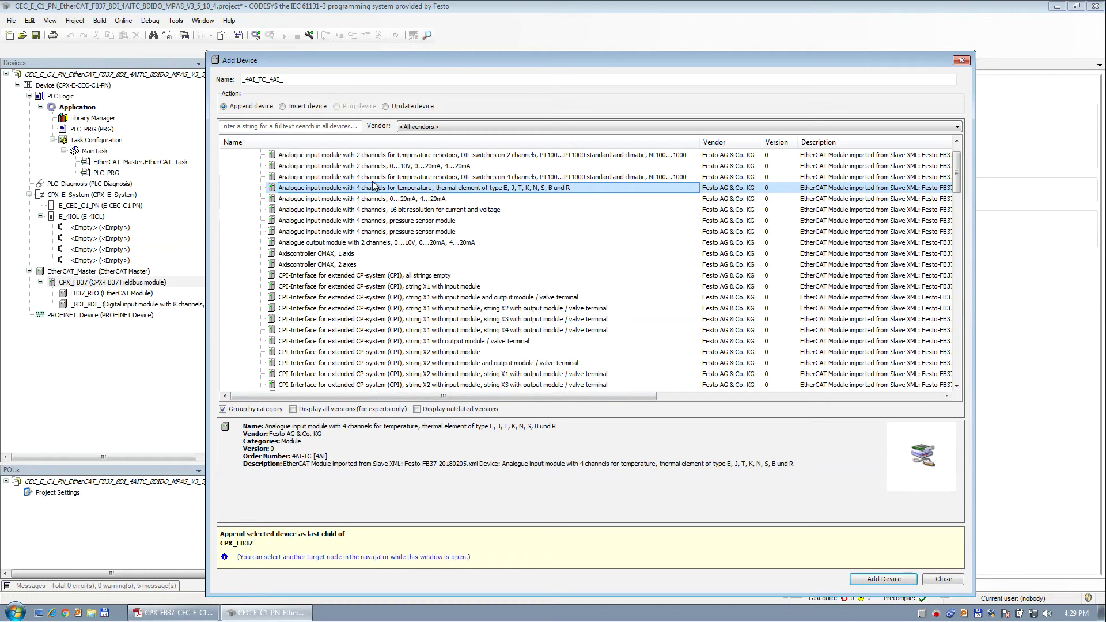
pyautogui.click(418, 178)
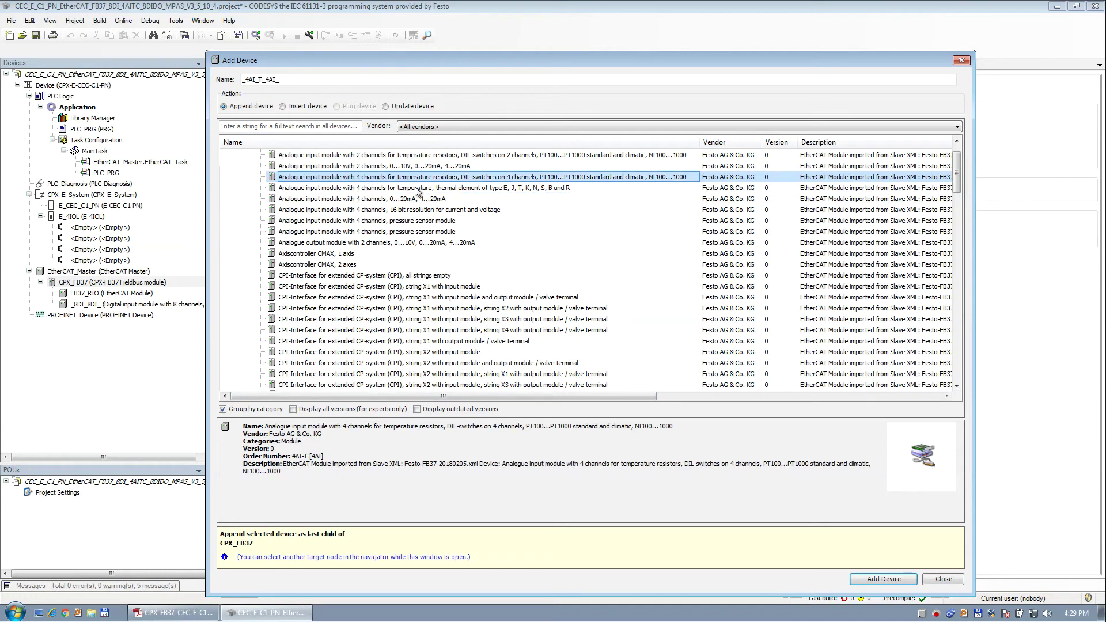
pyautogui.click(418, 190)
pyautogui.click(883, 579)
# Add the 0.5A 8DI/8DO digital input/output module under CPX_FB37
pyautogui.click(406, 373)
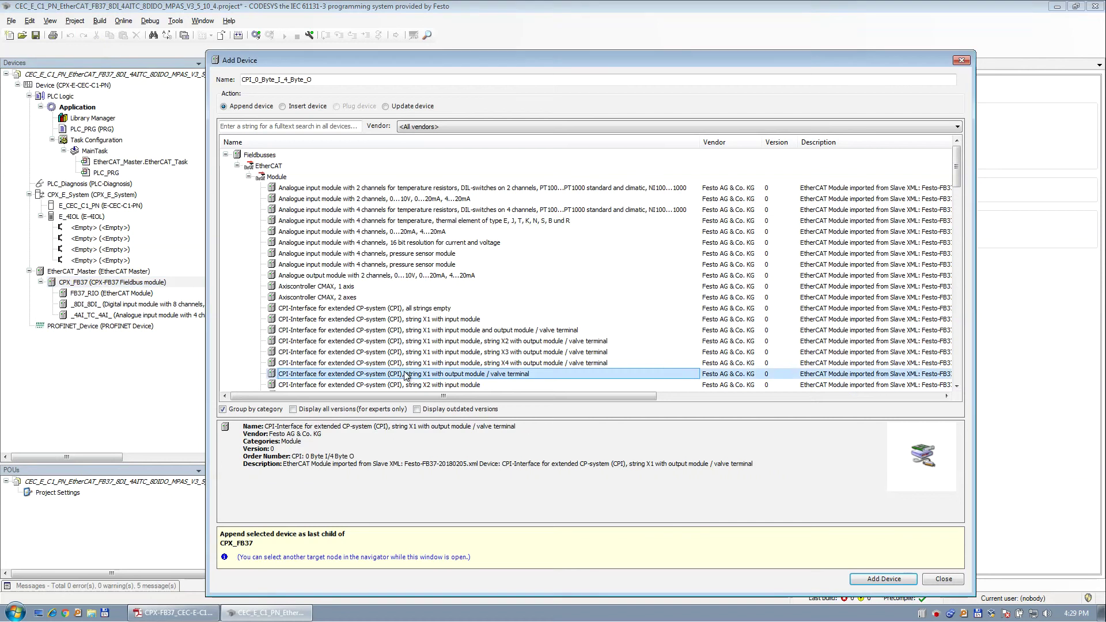
pyautogui.scroll(-2, 406, 376)
pyautogui.scroll(-8, 407, 376)
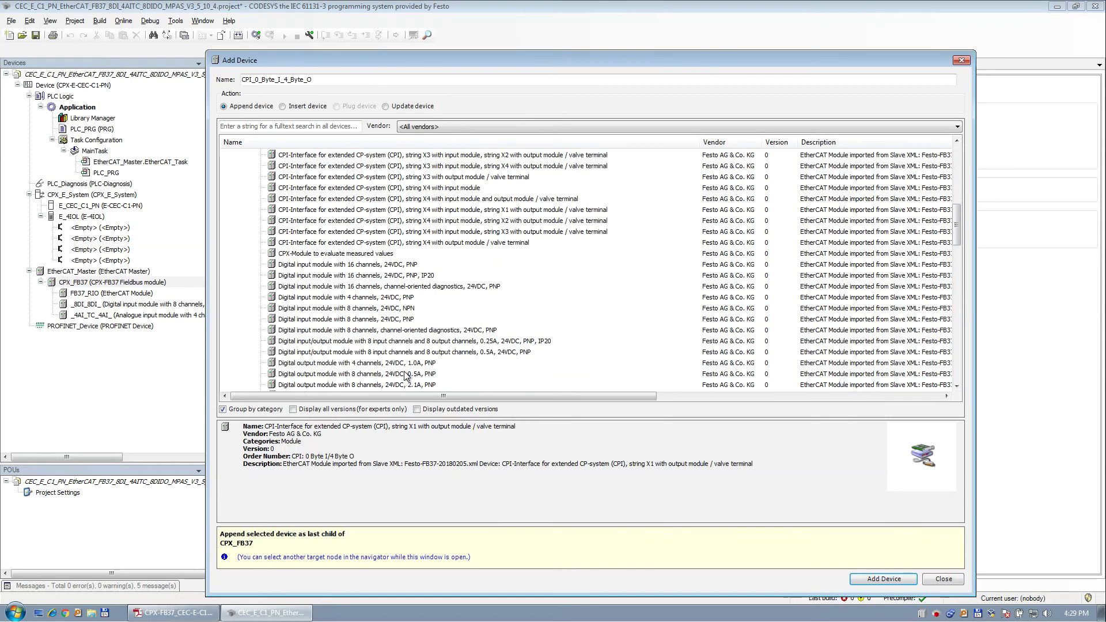
pyautogui.click(436, 331)
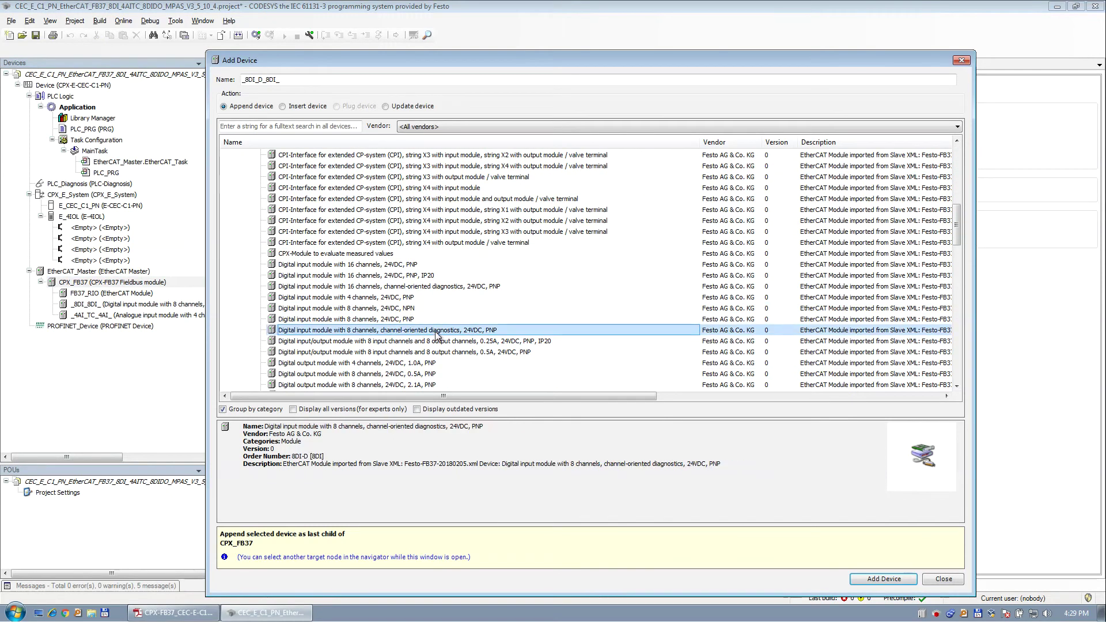
pyautogui.click(450, 341)
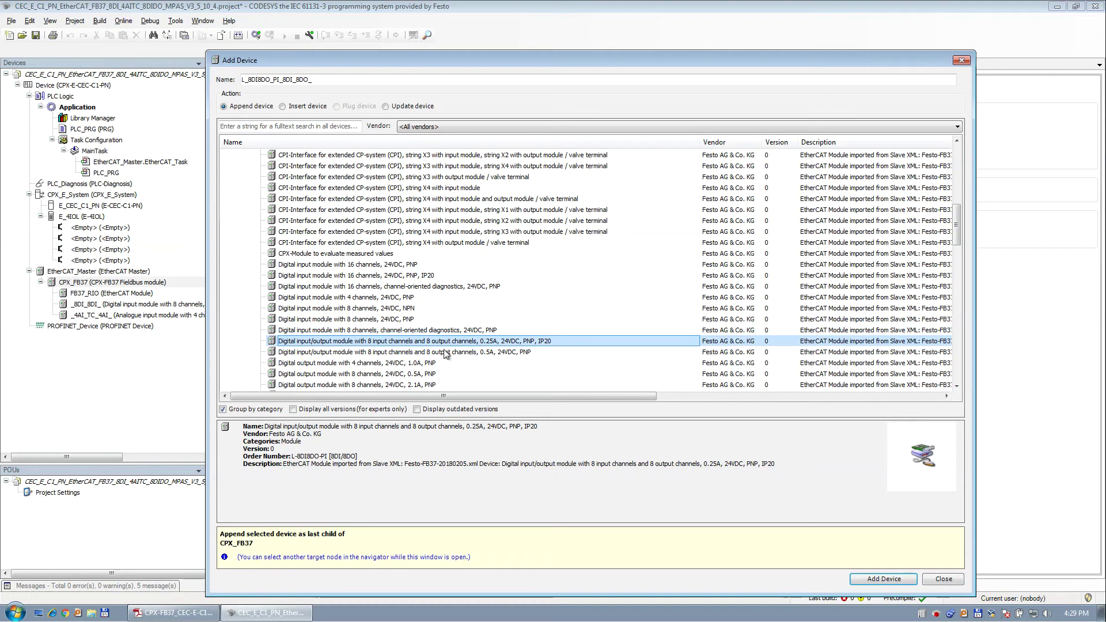
pyautogui.click(436, 353)
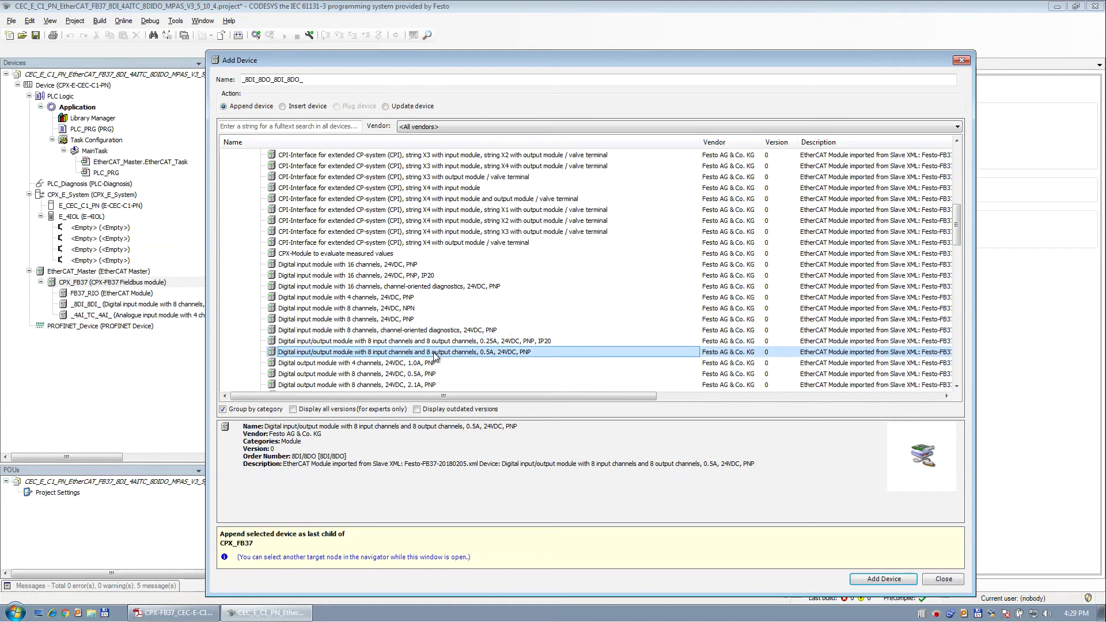
pyautogui.click(884, 579)
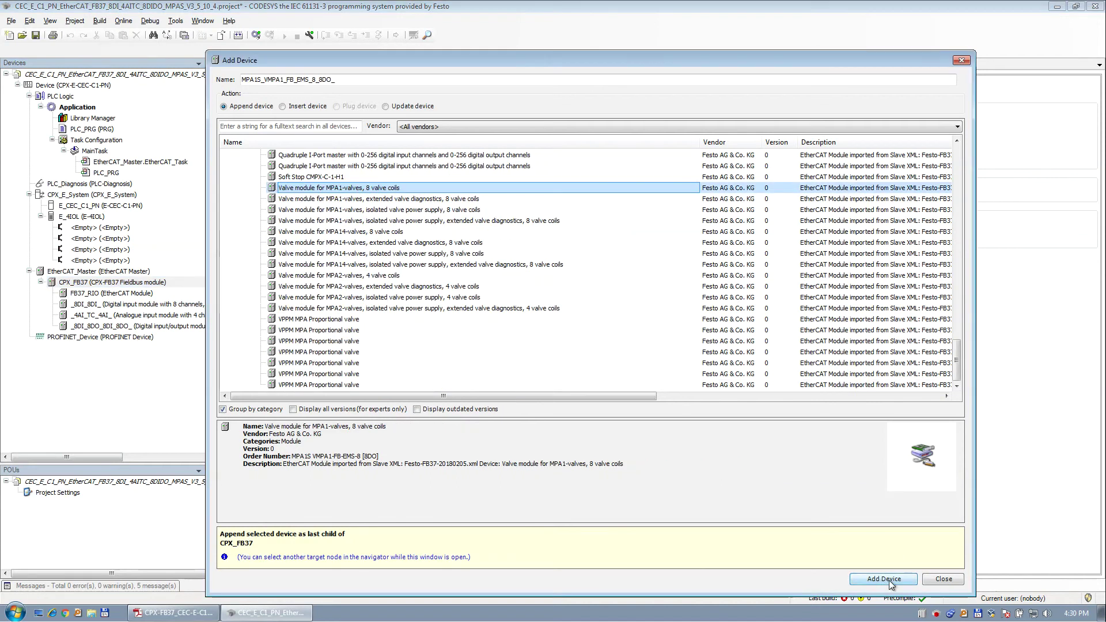
# Add the MPA1 valve module, close the catalogue, and select _4AI_TC_4AI_ in the tree
pyautogui.click(884, 578)
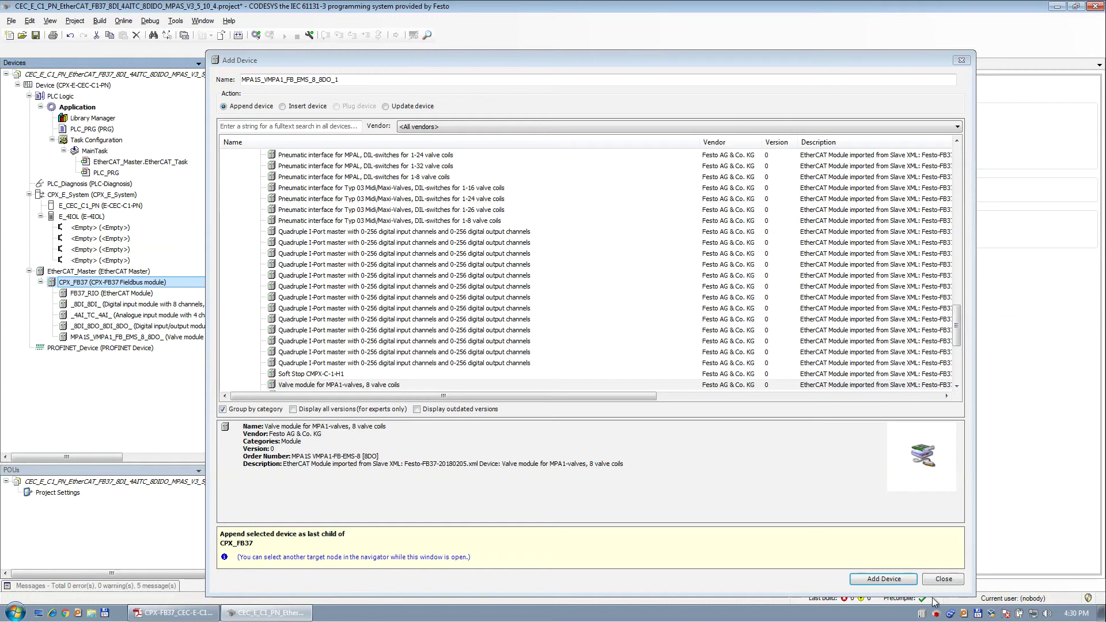
pyautogui.click(943, 578)
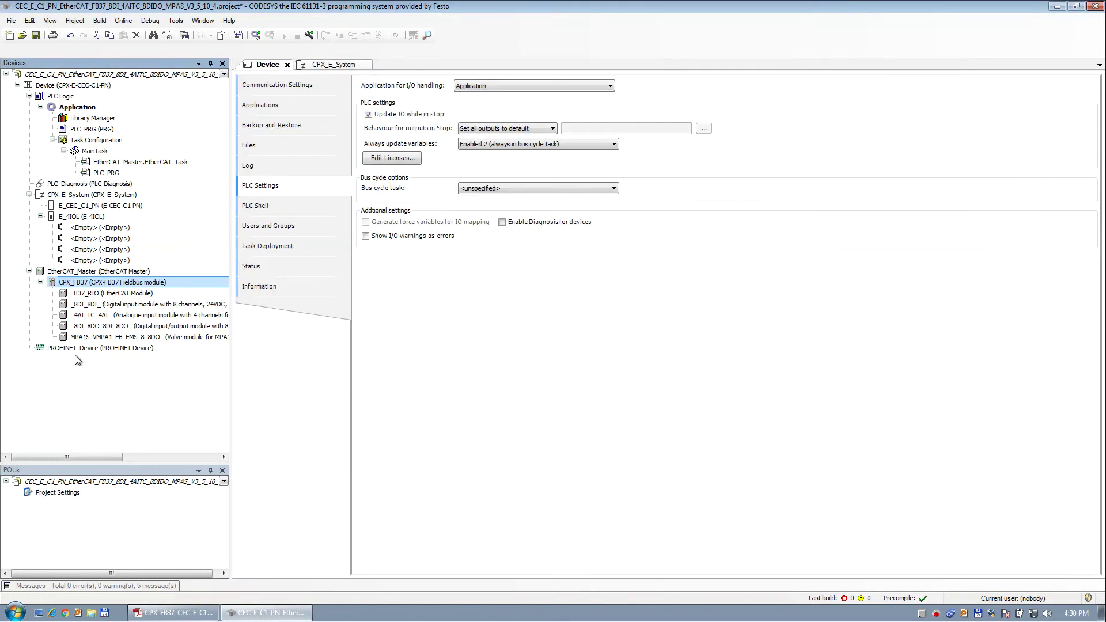
pyautogui.click(91, 293)
pyautogui.click(105, 316)
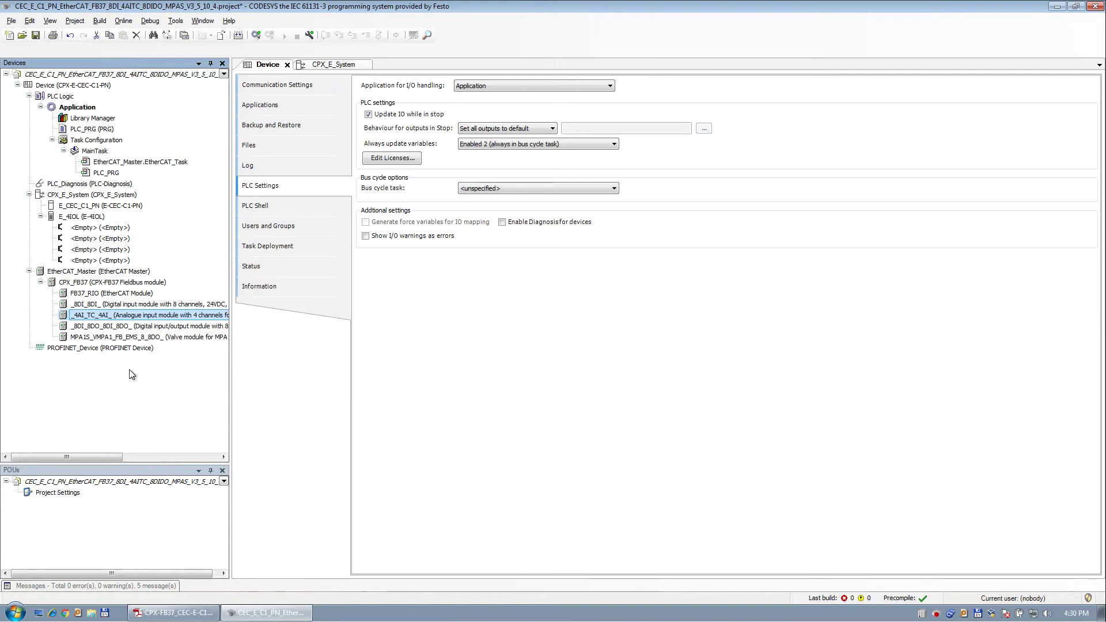
# Scan EtherCAT_Master for devices, copy all scanned devices into the project, and save
pyautogui.click(104, 294)
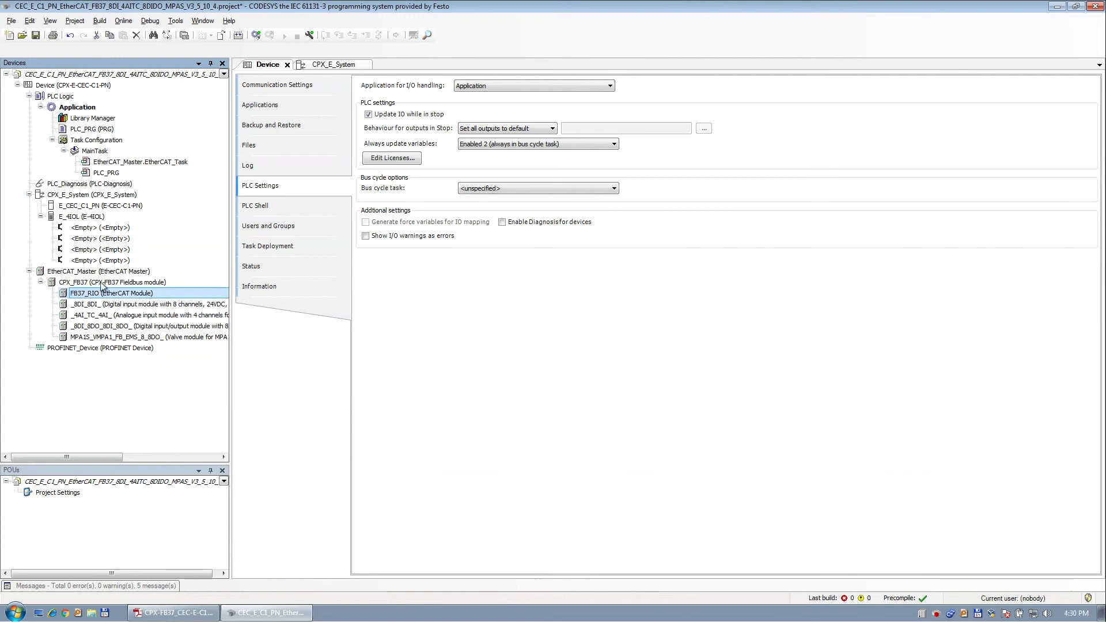
pyautogui.click(102, 283)
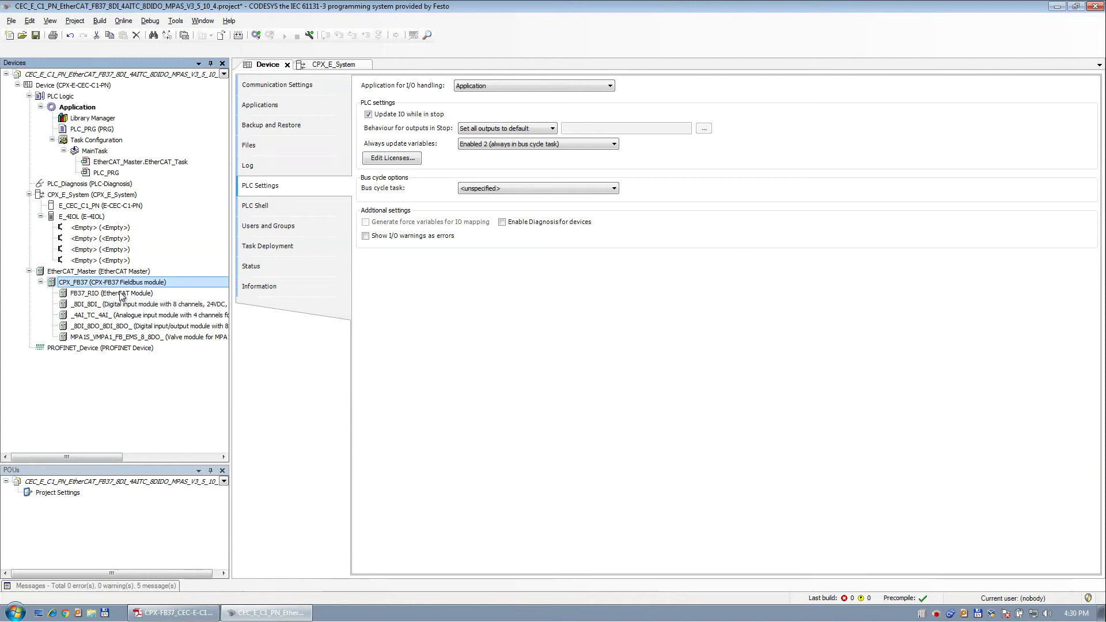
pyautogui.click(112, 271)
pyautogui.rightClick(112, 271)
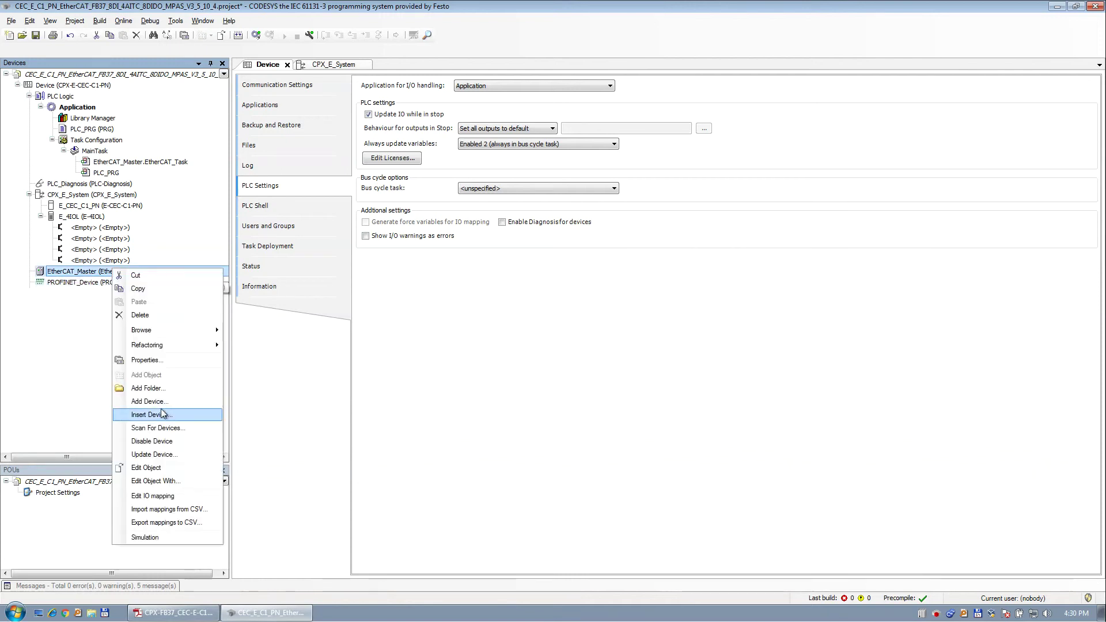
pyautogui.click(161, 428)
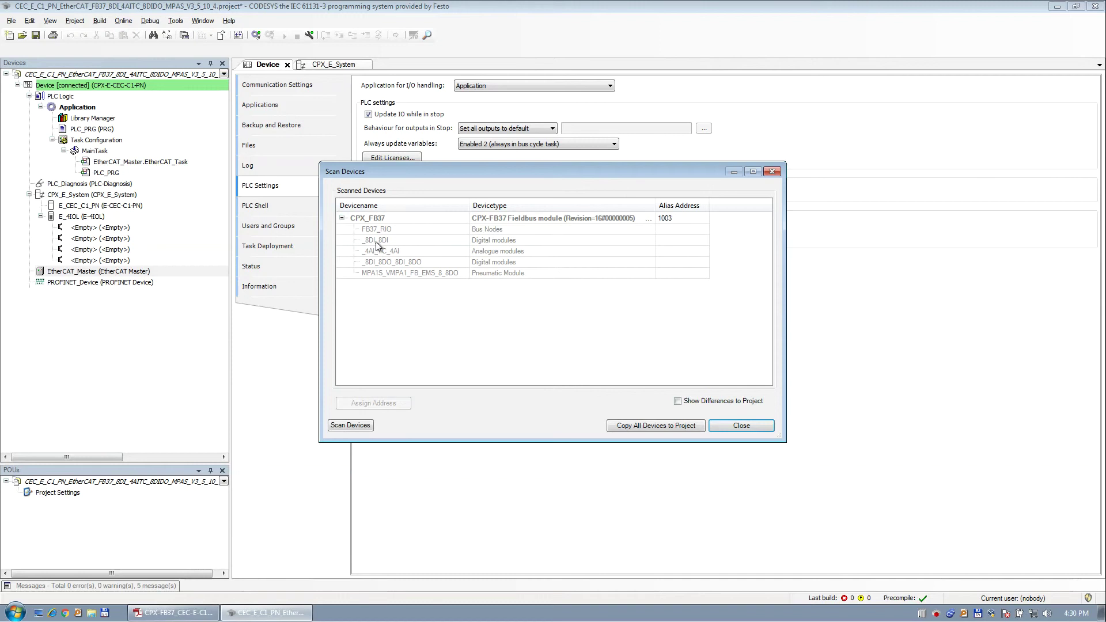
pyautogui.click(654, 426)
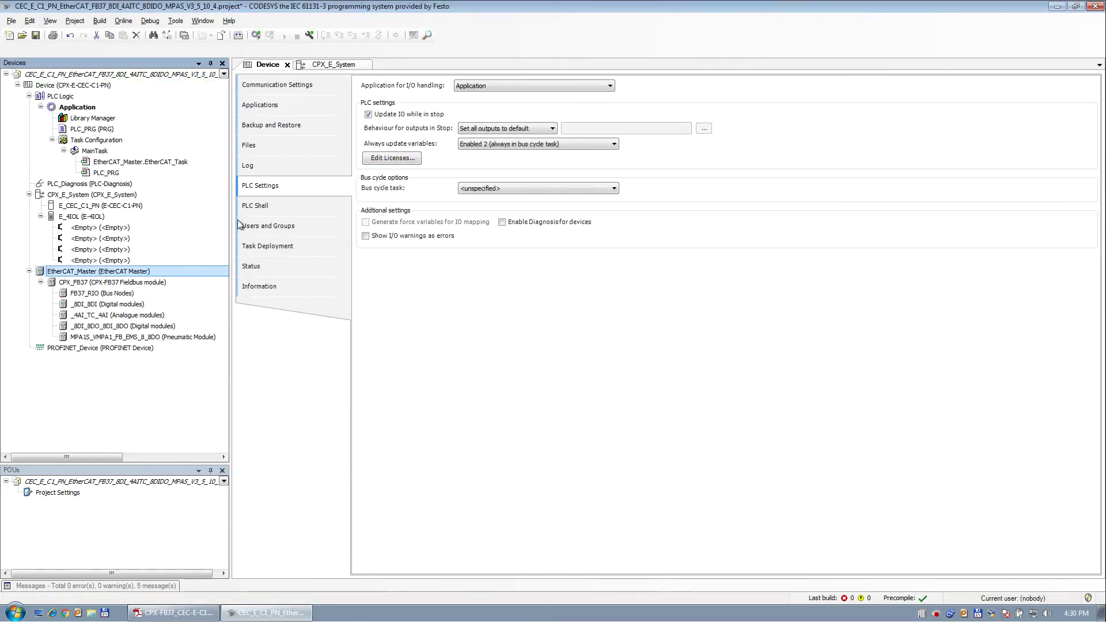
pyautogui.click(35, 35)
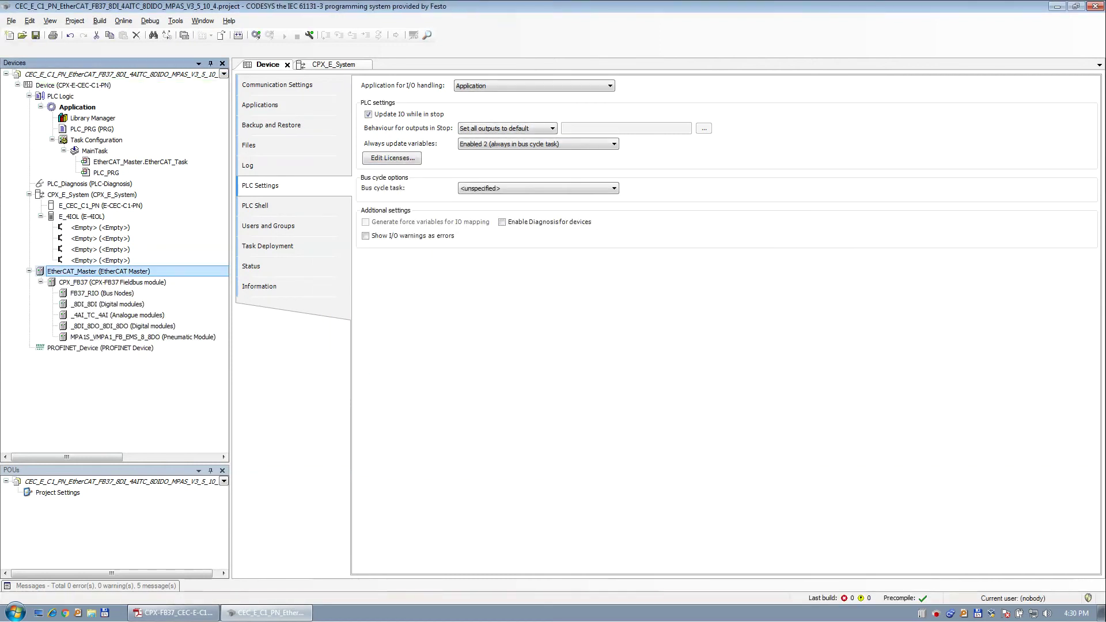
pyautogui.click(981, 616)
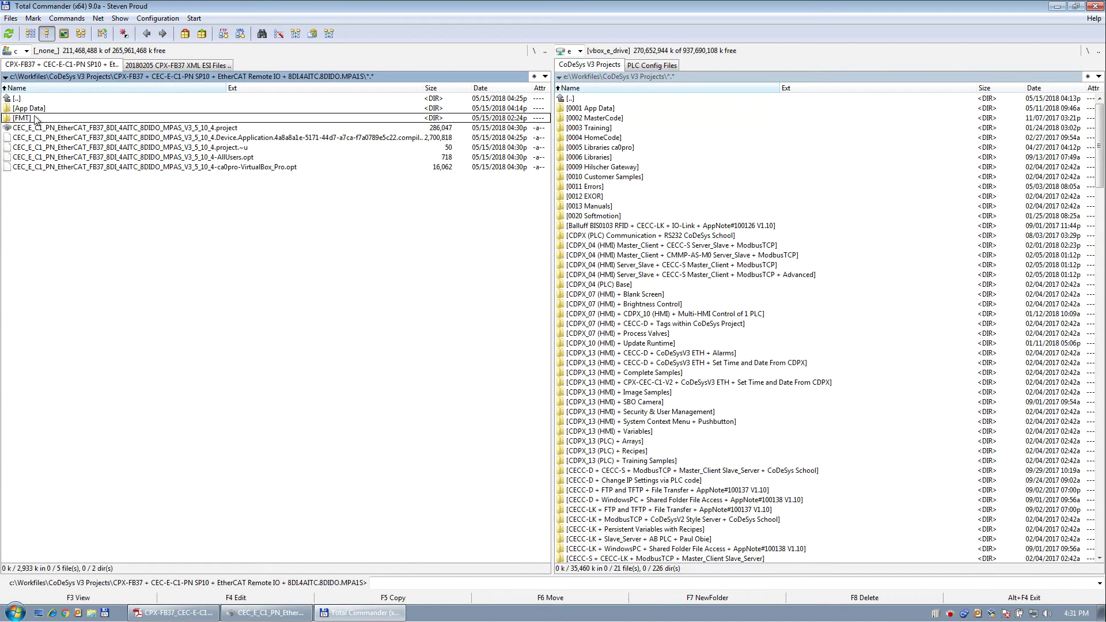
# Open the [FMT] folder and the CPX-E-CEC-C1-PN.E-4IOL.cpx configuration in CPX-FMT
pyautogui.doubleClick(23, 119)
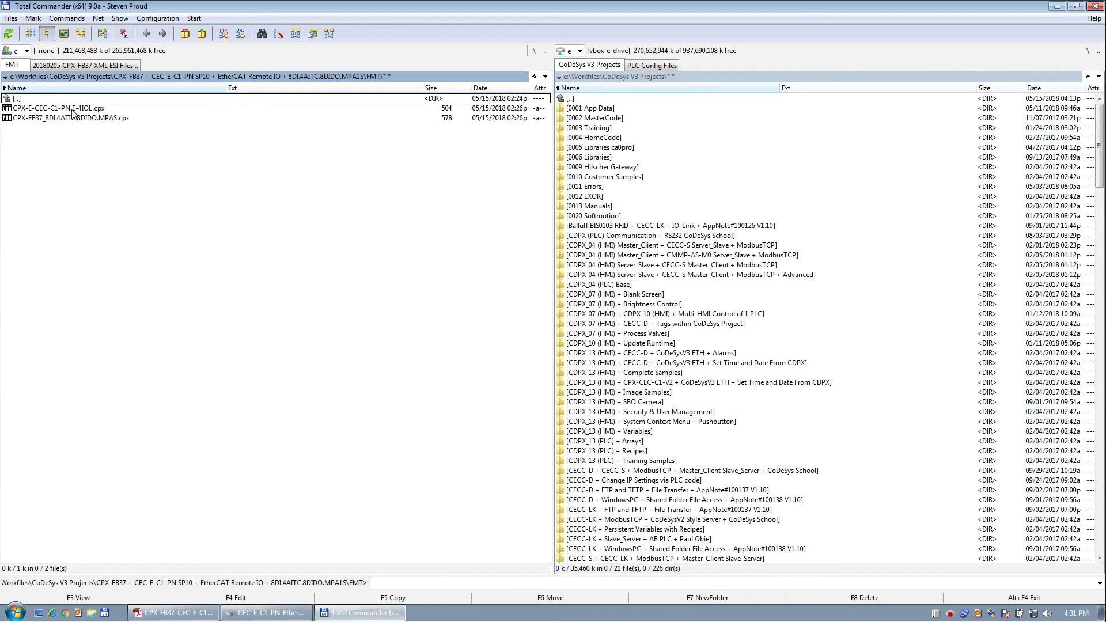
pyautogui.doubleClick(74, 110)
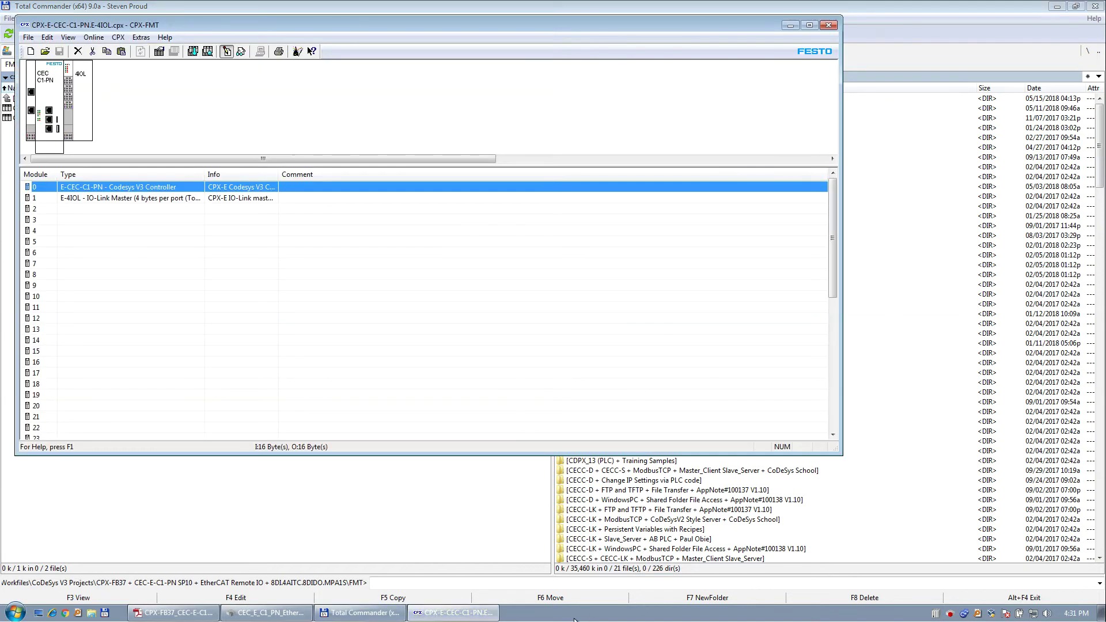
# Switch communication to TCP/IP and go online with the controller at 192.168.1.213
pyautogui.click(239, 54)
pyautogui.click(512, 266)
pyautogui.click(118, 37)
pyautogui.moveTo(141, 37)
pyautogui.click(169, 51)
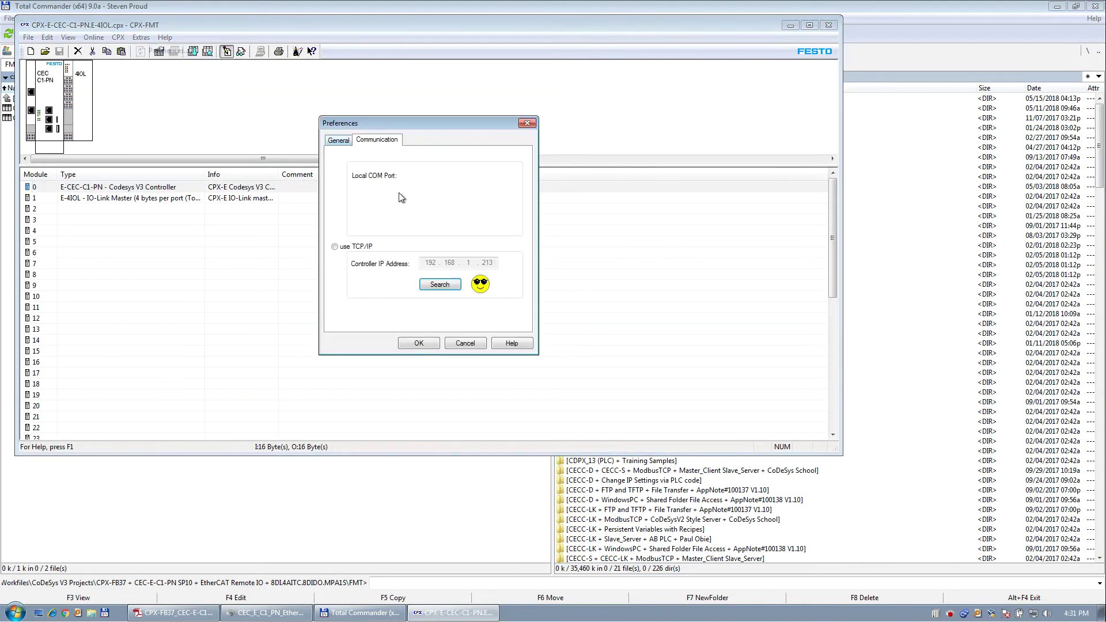
pyautogui.click(359, 248)
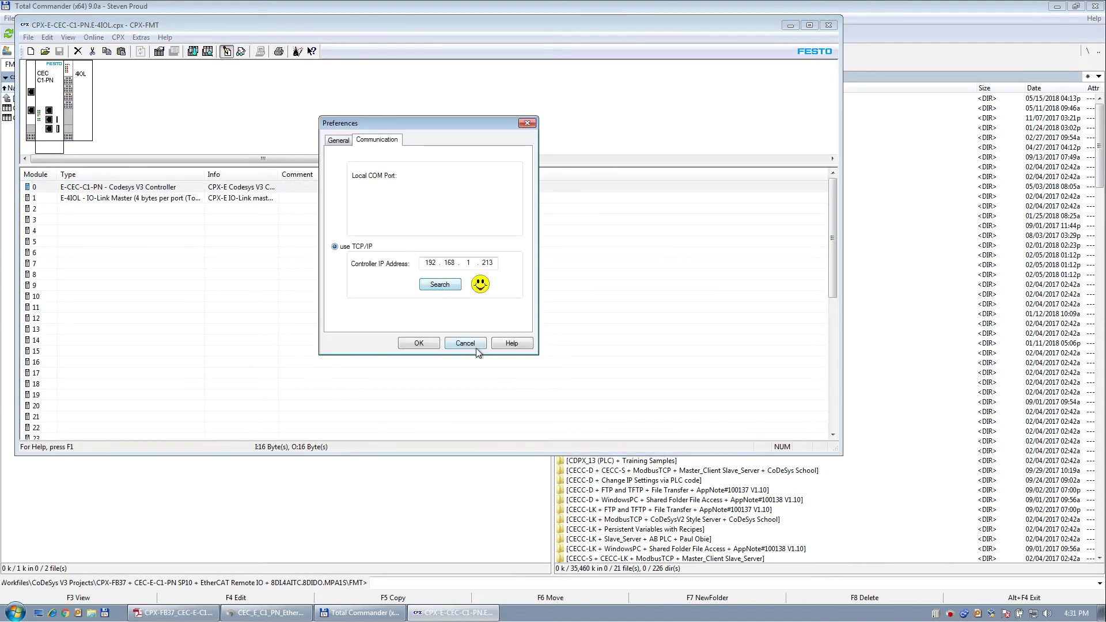
pyautogui.click(424, 343)
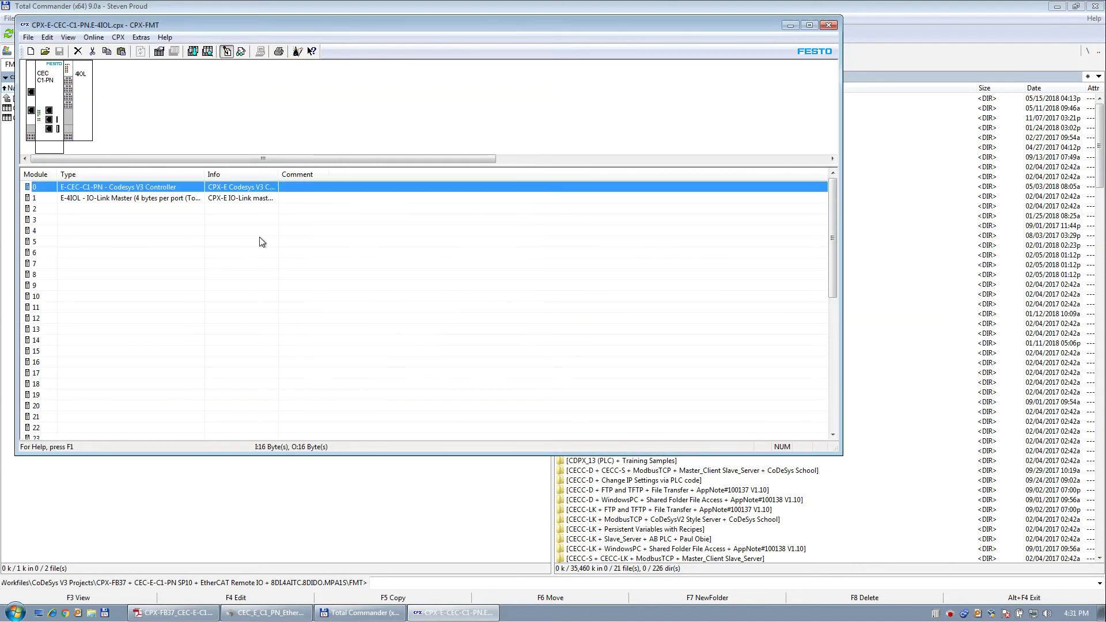
pyautogui.click(241, 51)
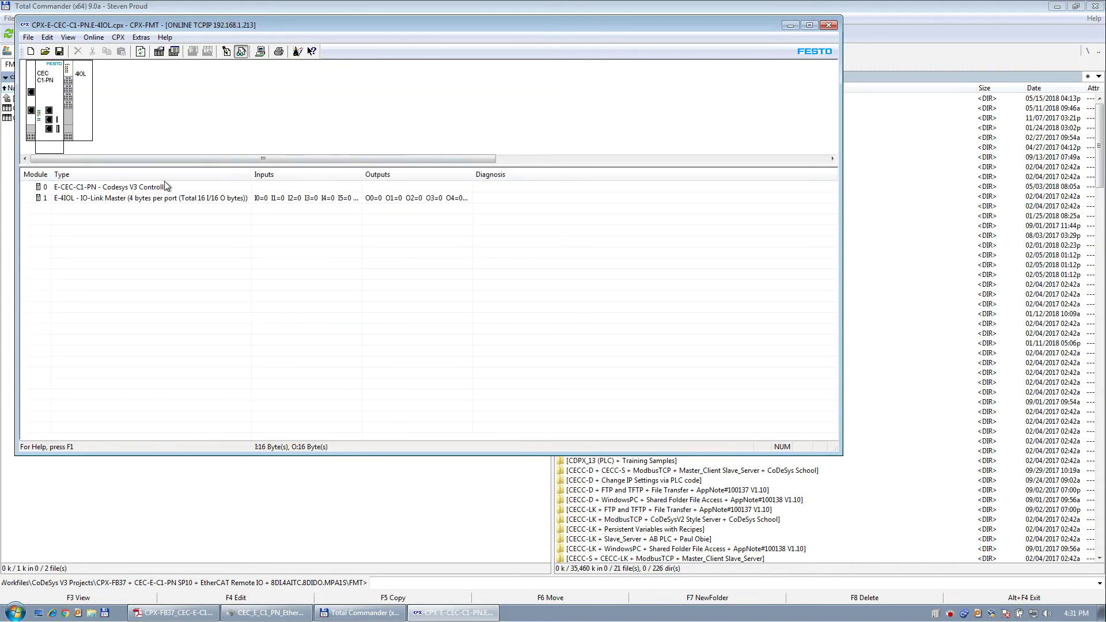
# Review the E-CEC-C1-PN controller's general, diagnosis, force mode and idle mode properties
pyautogui.click(119, 187)
pyautogui.doubleClick(114, 188)
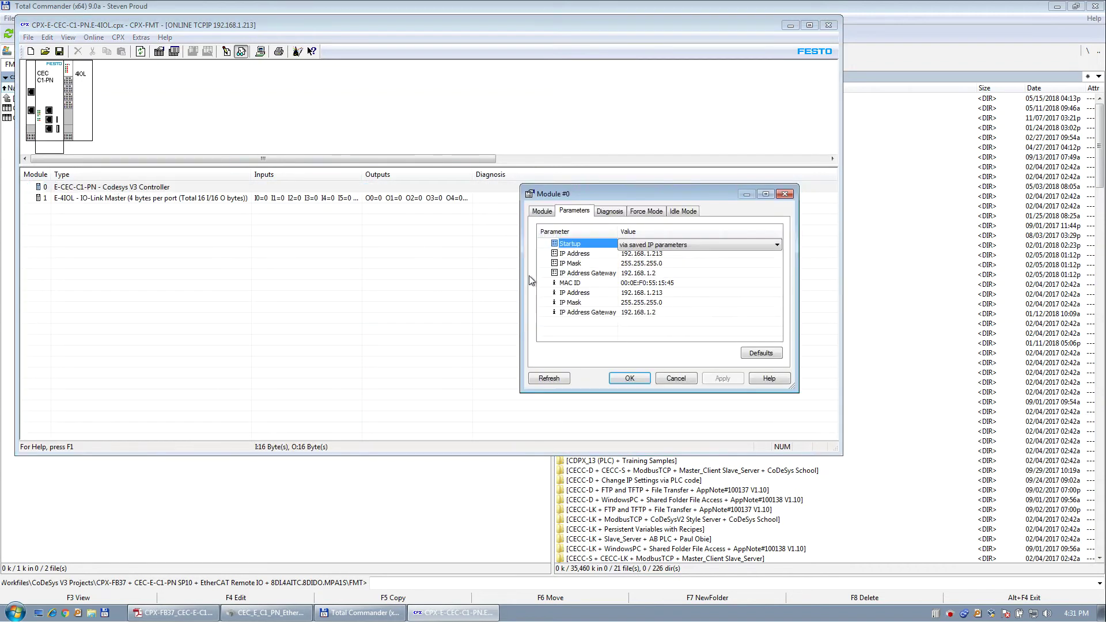
pyautogui.click(535, 213)
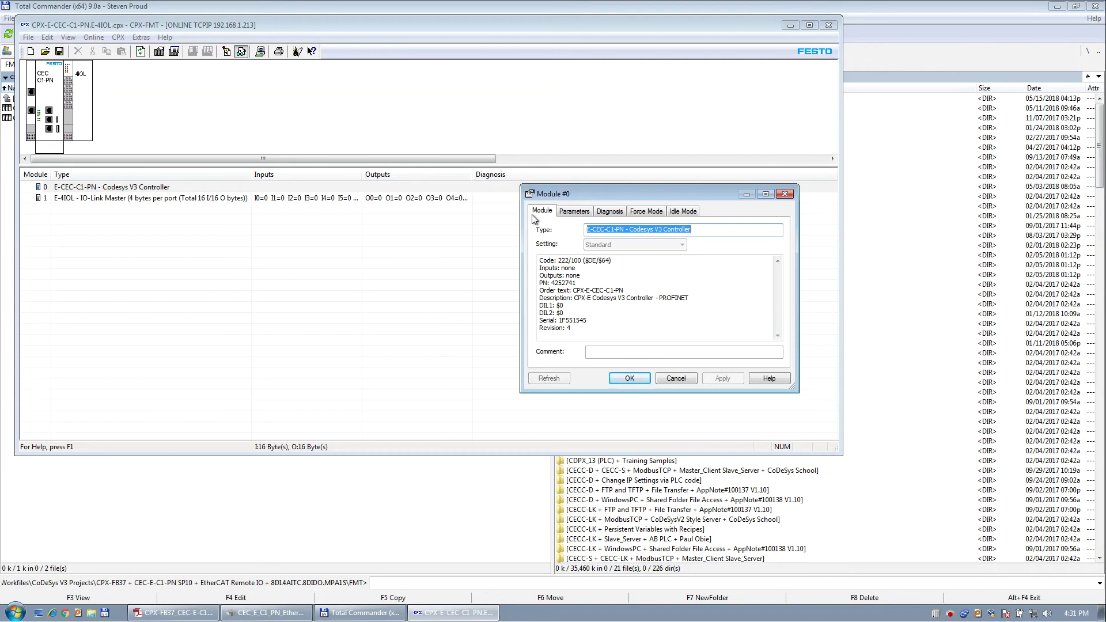
pyautogui.click(612, 211)
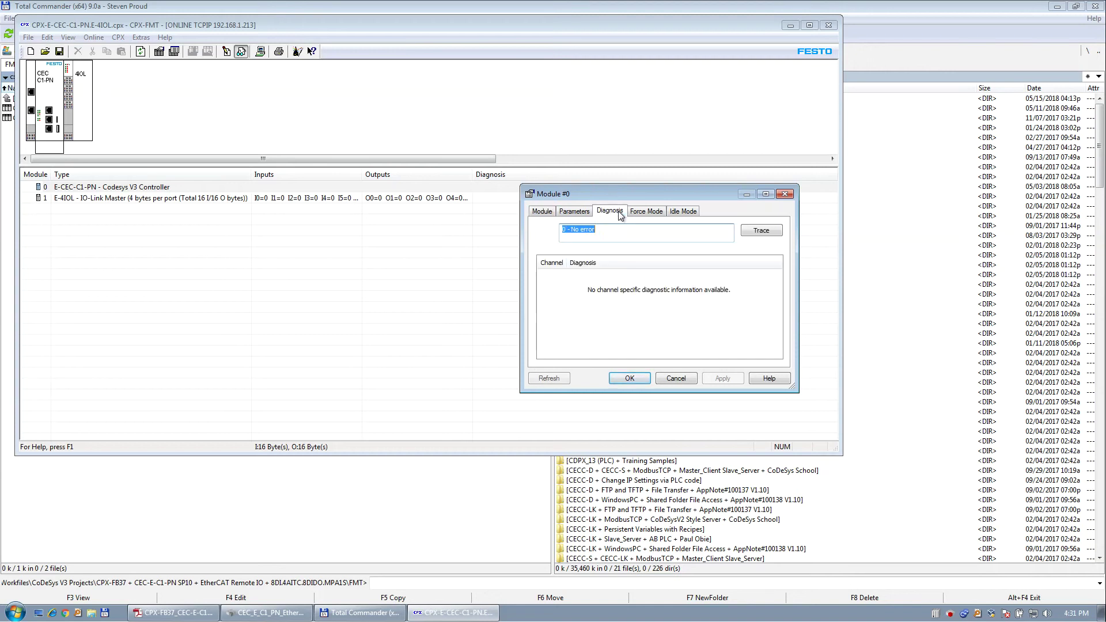
pyautogui.click(642, 213)
pyautogui.click(683, 211)
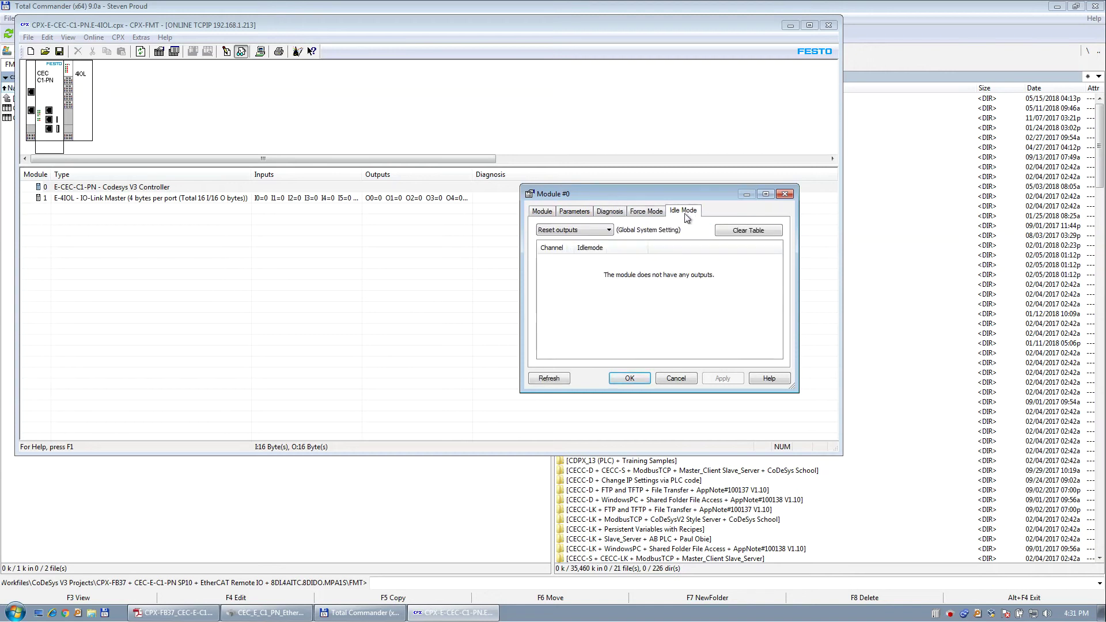
pyautogui.click(676, 378)
# Check the E-4IOL IO-Link master's live I/O values in its properties
pyautogui.doubleClick(122, 199)
pyautogui.moveTo(779, 258)
pyautogui.mouseDown()
pyautogui.moveTo(778, 314)
pyautogui.moveTo(778, 253)
pyautogui.mouseUp()
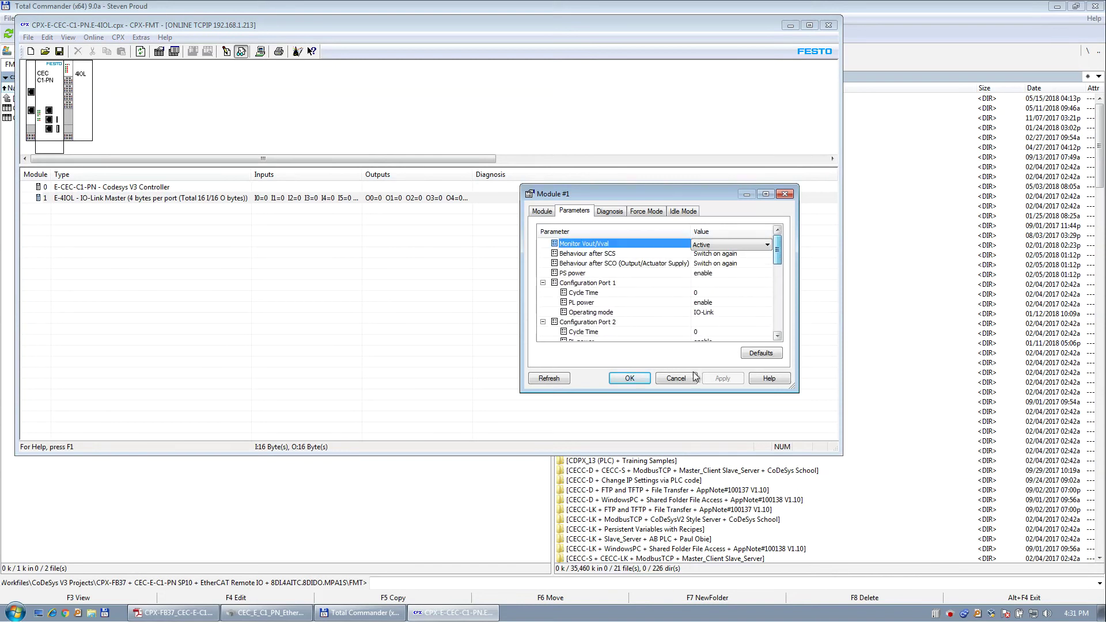
pyautogui.click(633, 379)
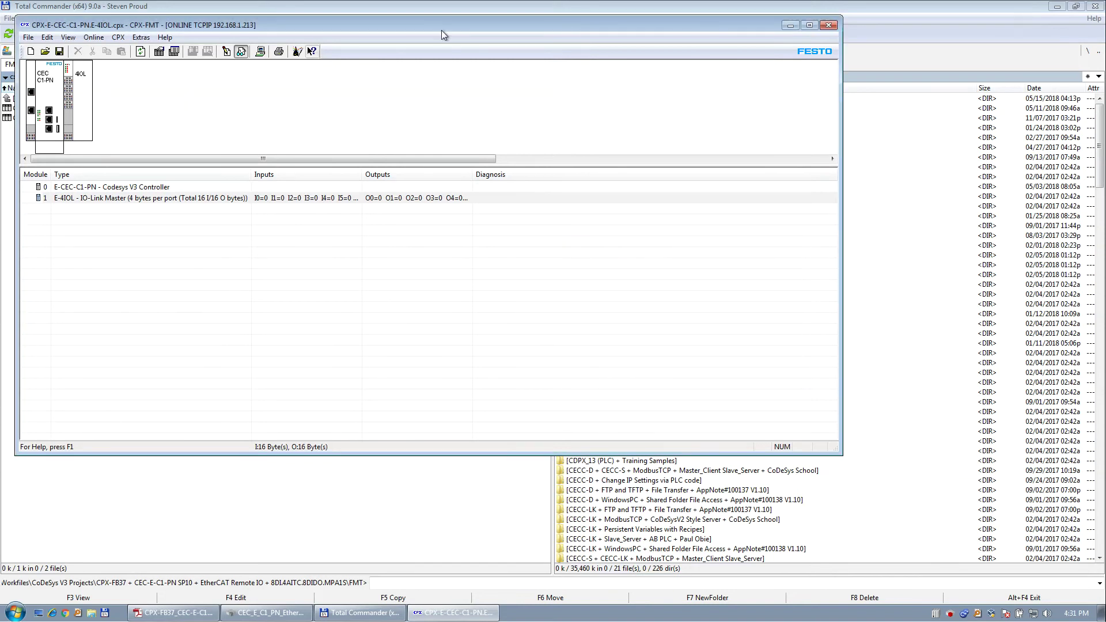
pyautogui.moveTo(496, 26); pyautogui.dragTo(513, 113)
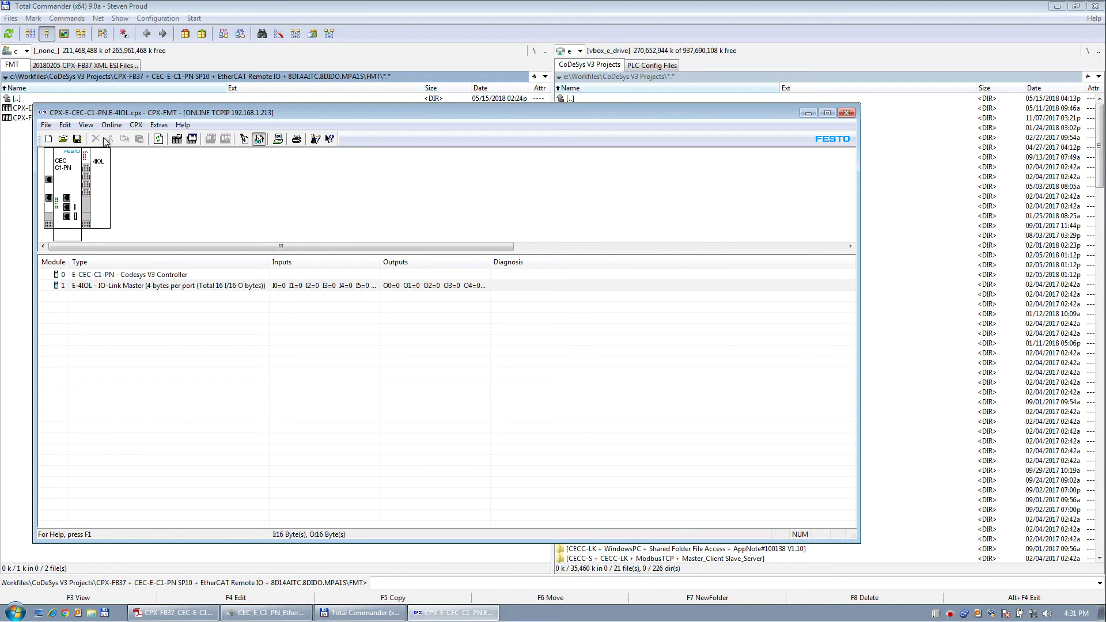
# Save and close the E-4IOL configuration, open the CPX-FB37 file, and review Preferences
pyautogui.click(79, 140)
pyautogui.click(847, 112)
pyautogui.doubleClick(87, 118)
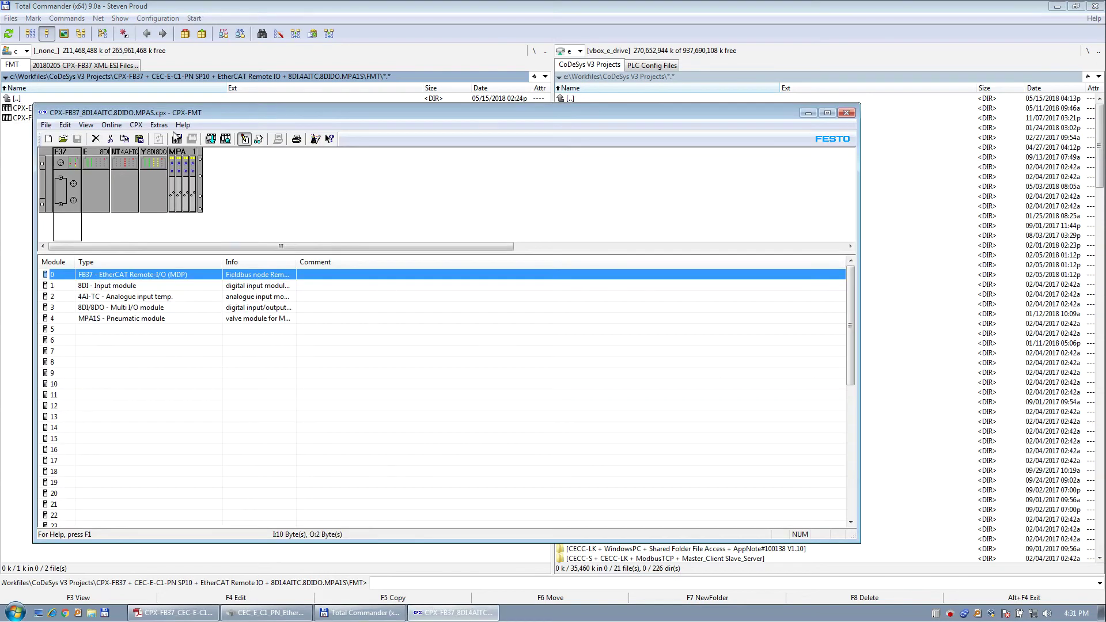
pyautogui.click(159, 125)
pyautogui.click(184, 140)
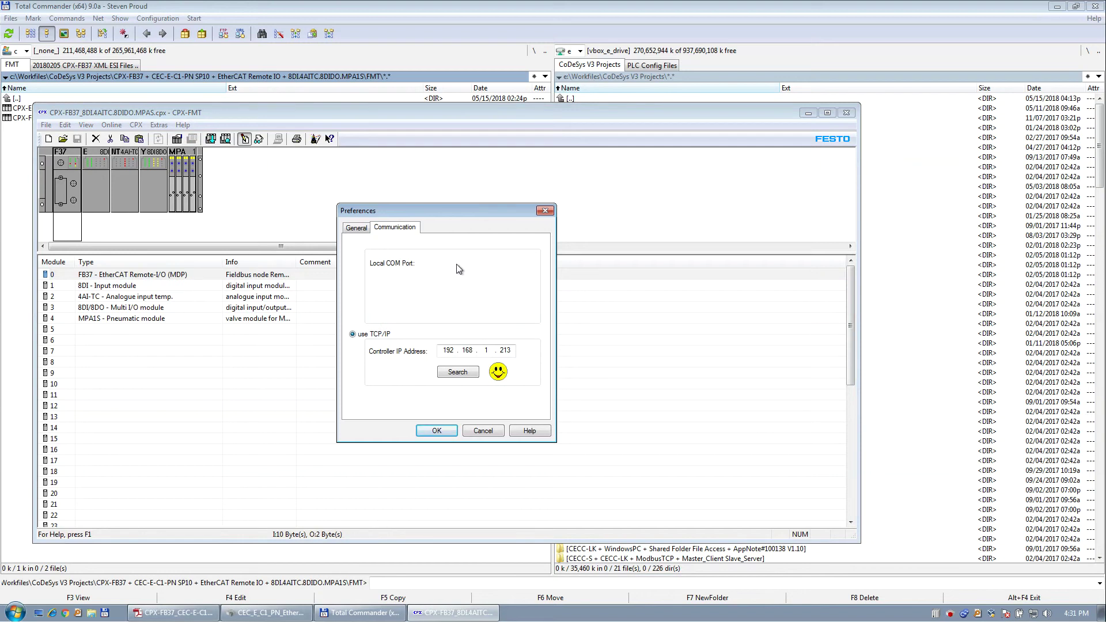
pyautogui.click(357, 228)
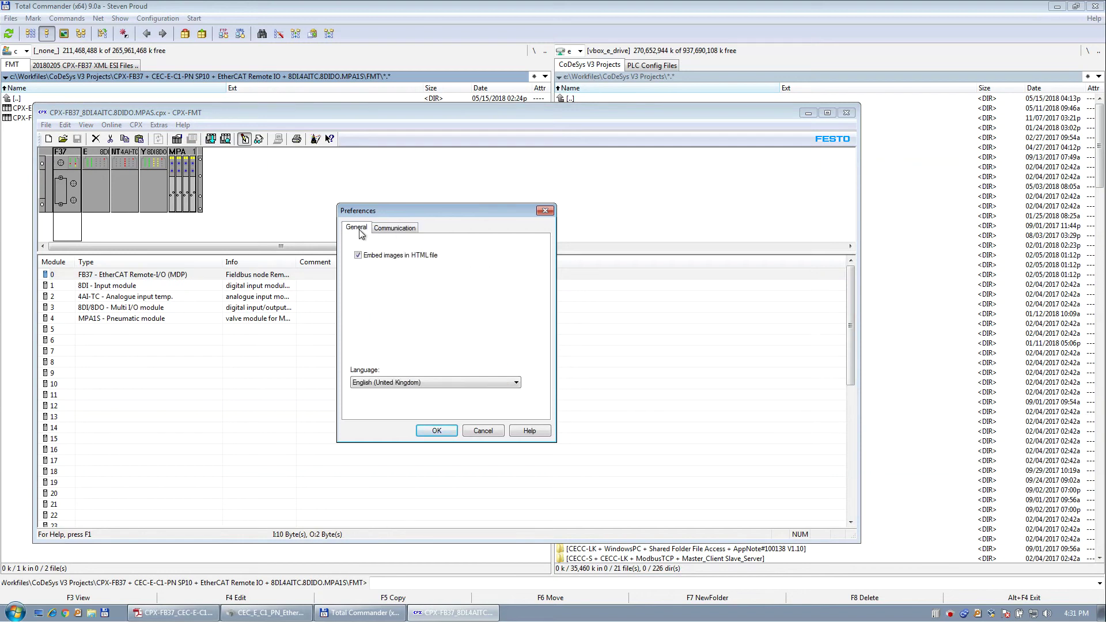
pyautogui.click(386, 228)
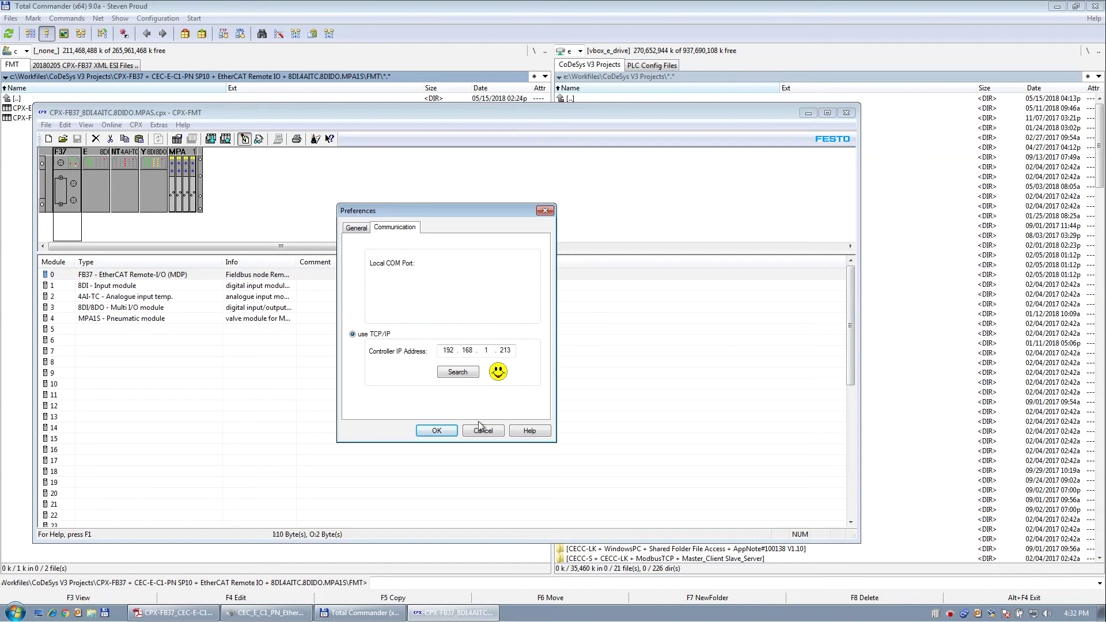
pyautogui.press('Return')
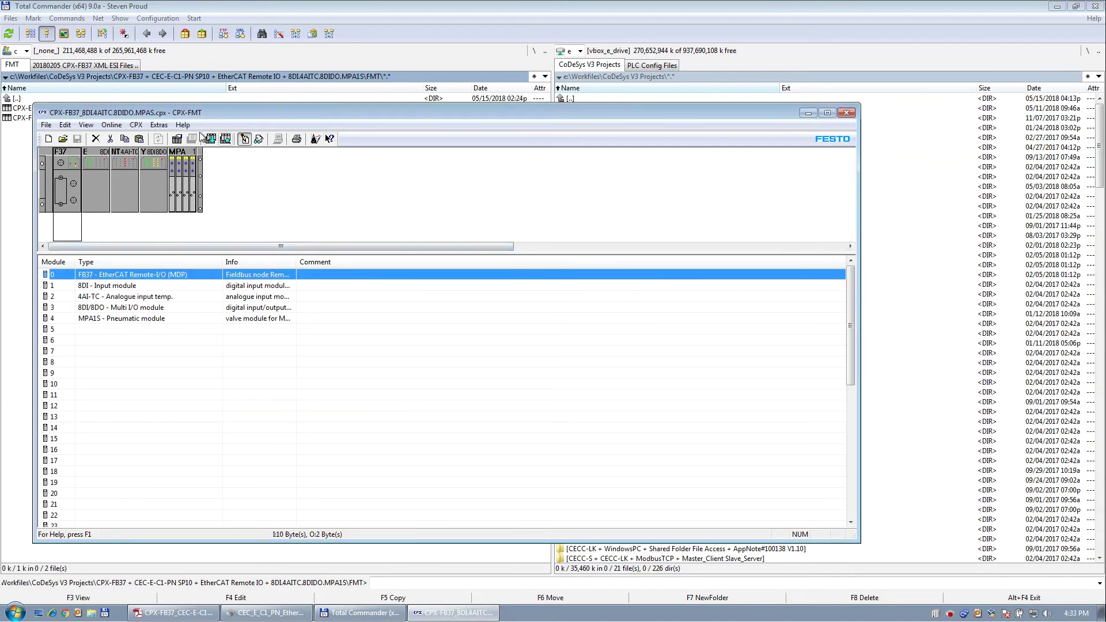
# Set communication to the CPX-USB adapter on COM4 and go online
pyautogui.click(157, 128)
pyautogui.click(190, 138)
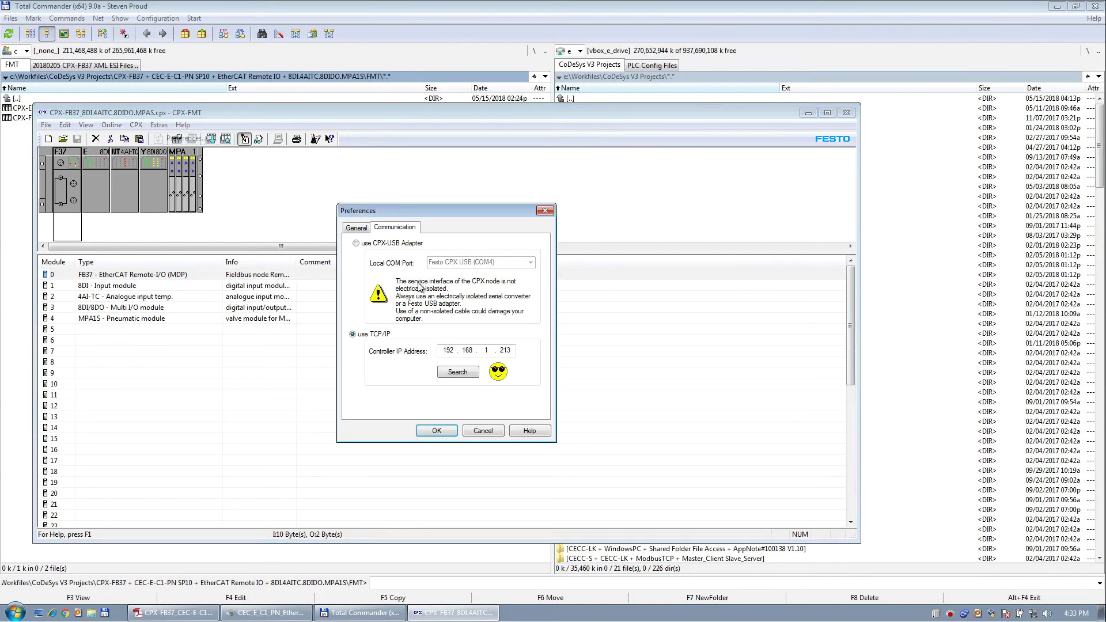
pyautogui.click(356, 244)
pyautogui.click(530, 263)
pyautogui.click(530, 263)
pyautogui.click(437, 430)
pyautogui.click(259, 140)
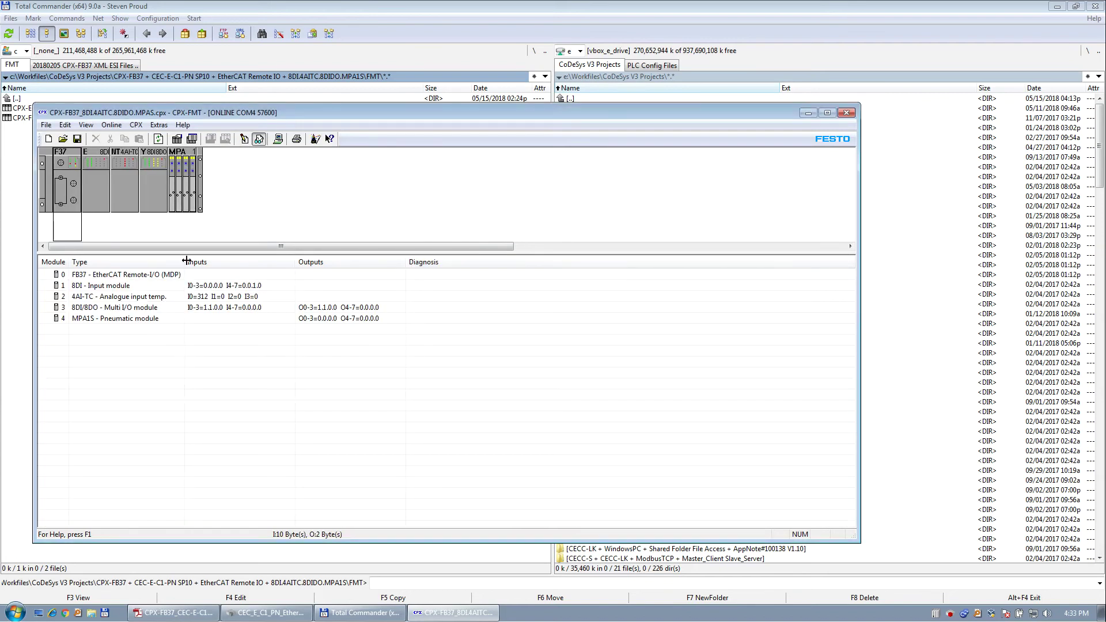
# Review the FB37 EtherCAT module's force mode, fail safe and module information
pyautogui.click(126, 276)
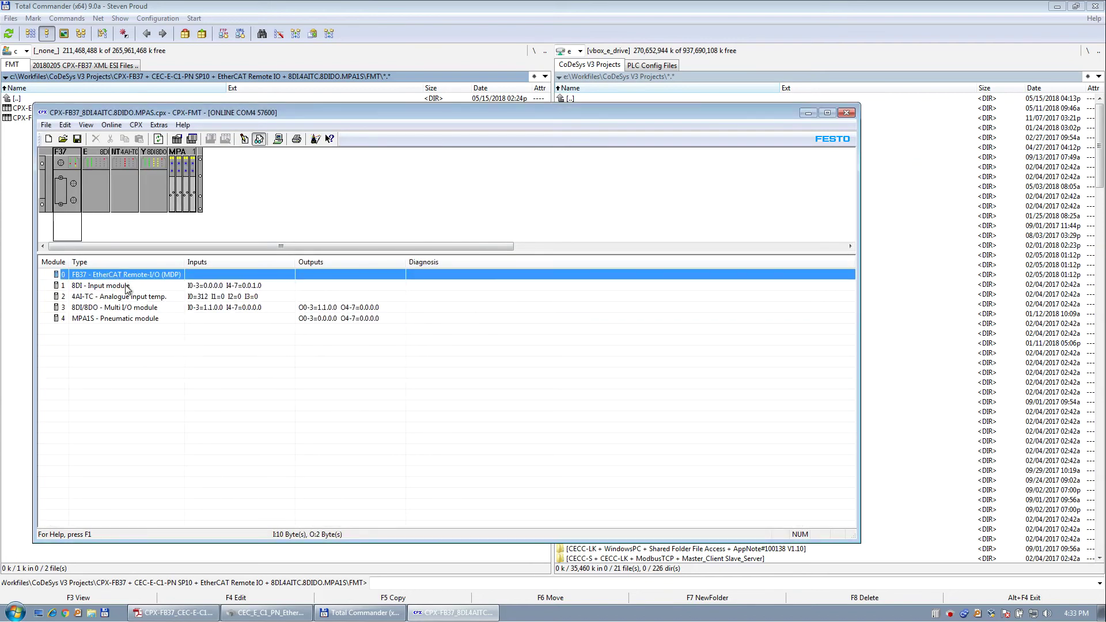
pyautogui.doubleClick(120, 277)
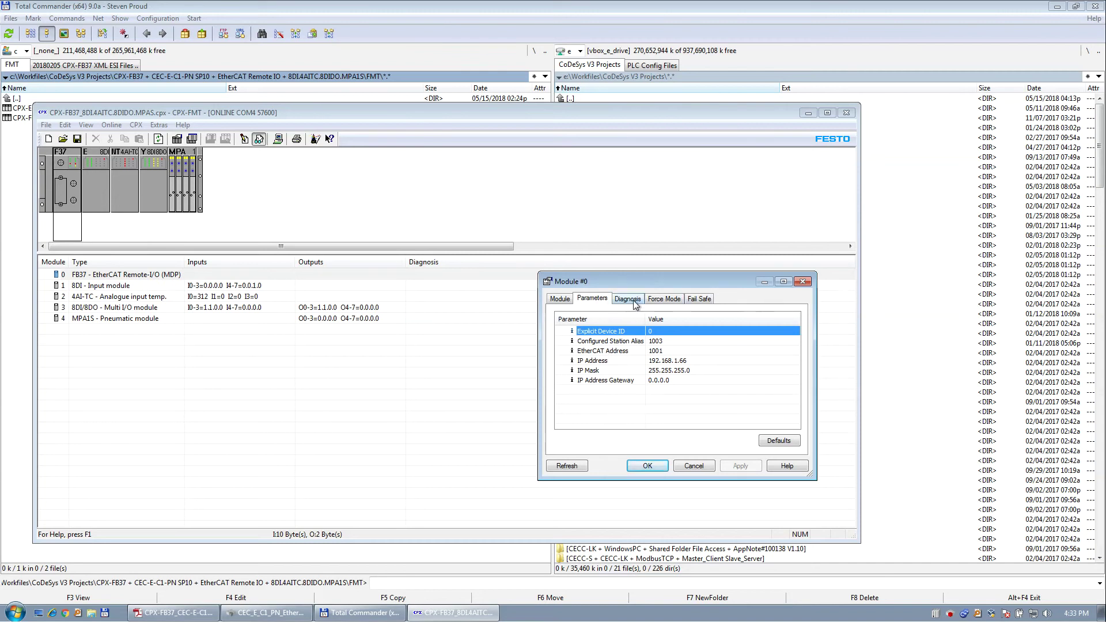
pyautogui.click(667, 298)
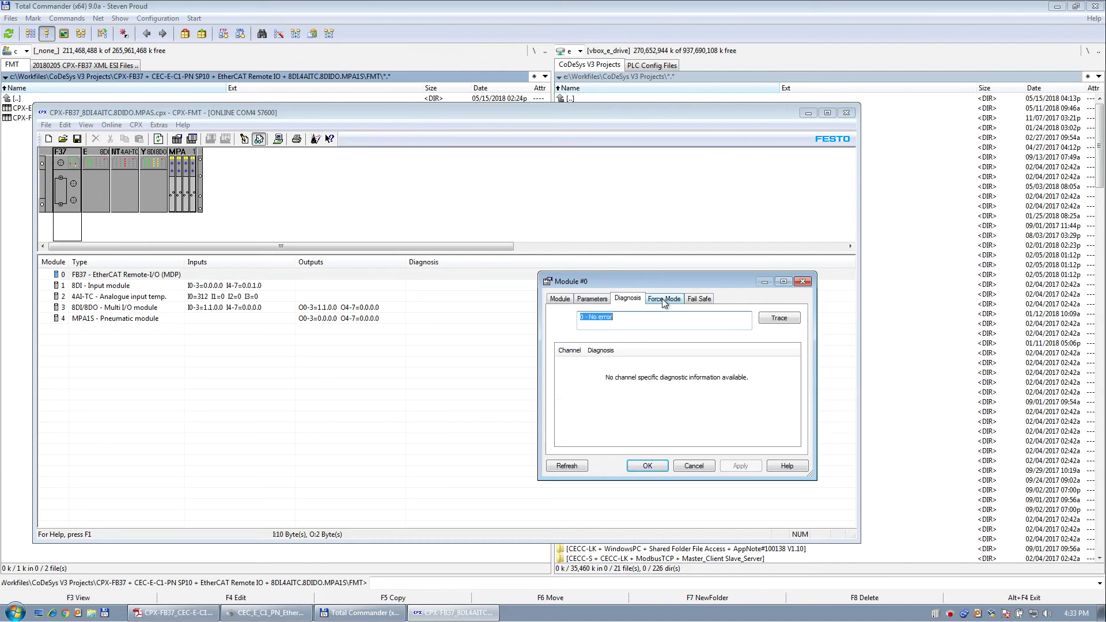
pyautogui.click(704, 299)
pyautogui.click(569, 299)
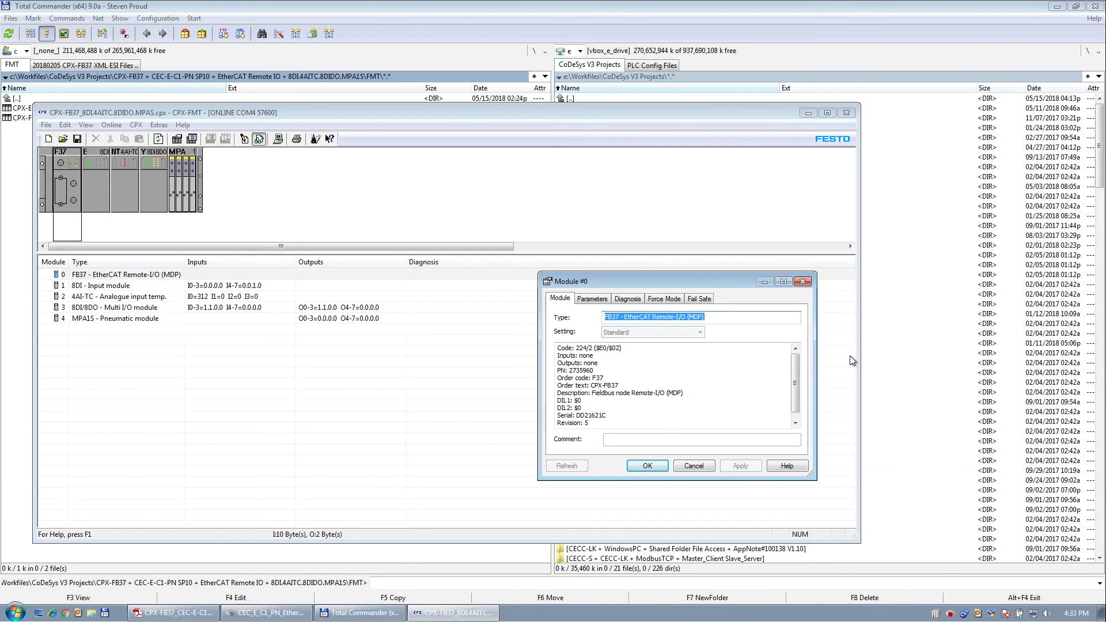
pyautogui.scroll(-1, 799, 405)
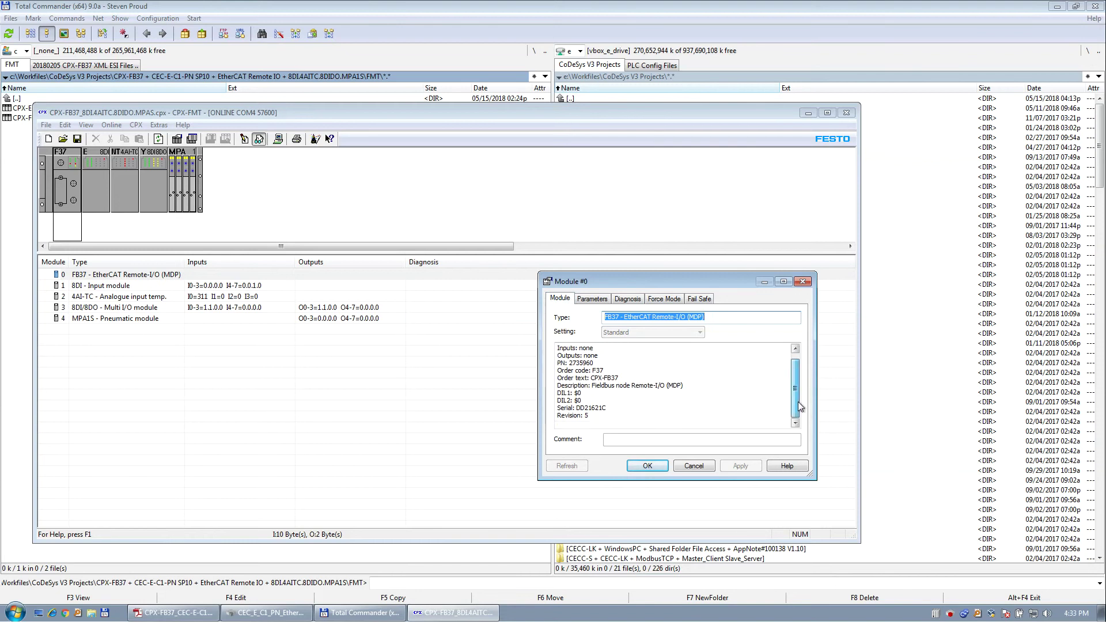
pyautogui.click(648, 465)
# Check the parameters of the 8DI, 4AI-TC and 8DI/8DO modules without changing them
pyautogui.doubleClick(110, 287)
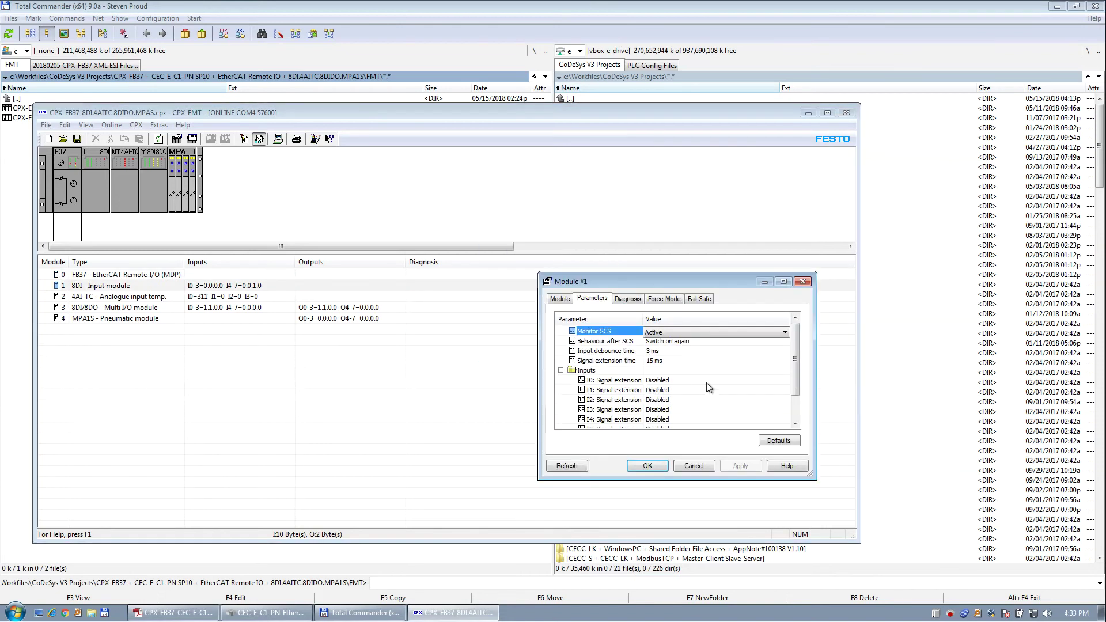
pyautogui.moveTo(736, 273); pyautogui.dragTo(735, 182)
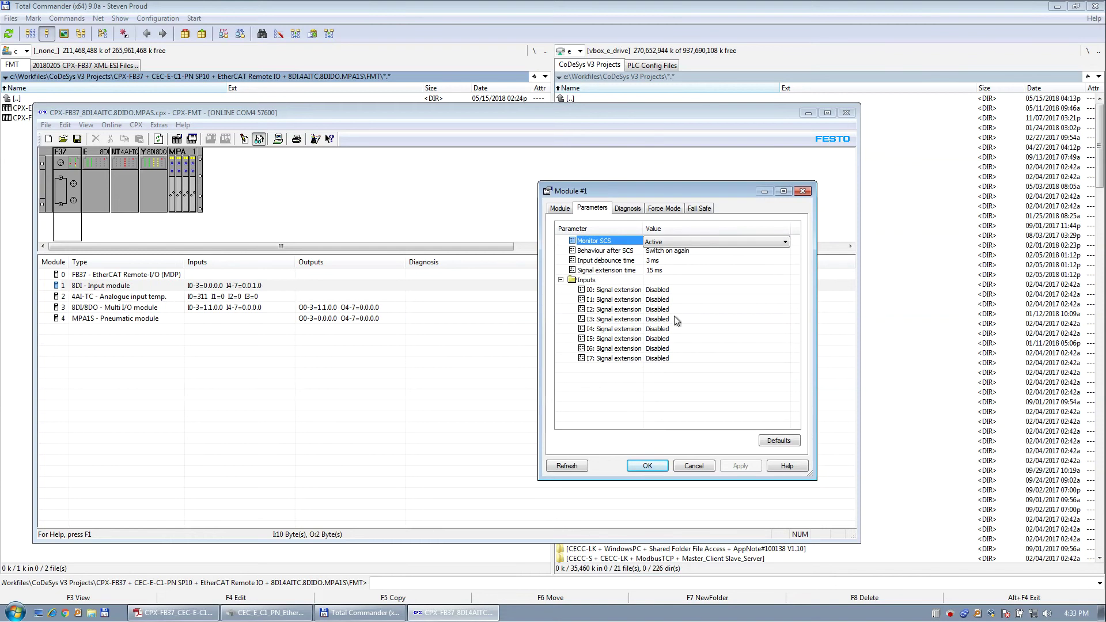
pyautogui.click(647, 466)
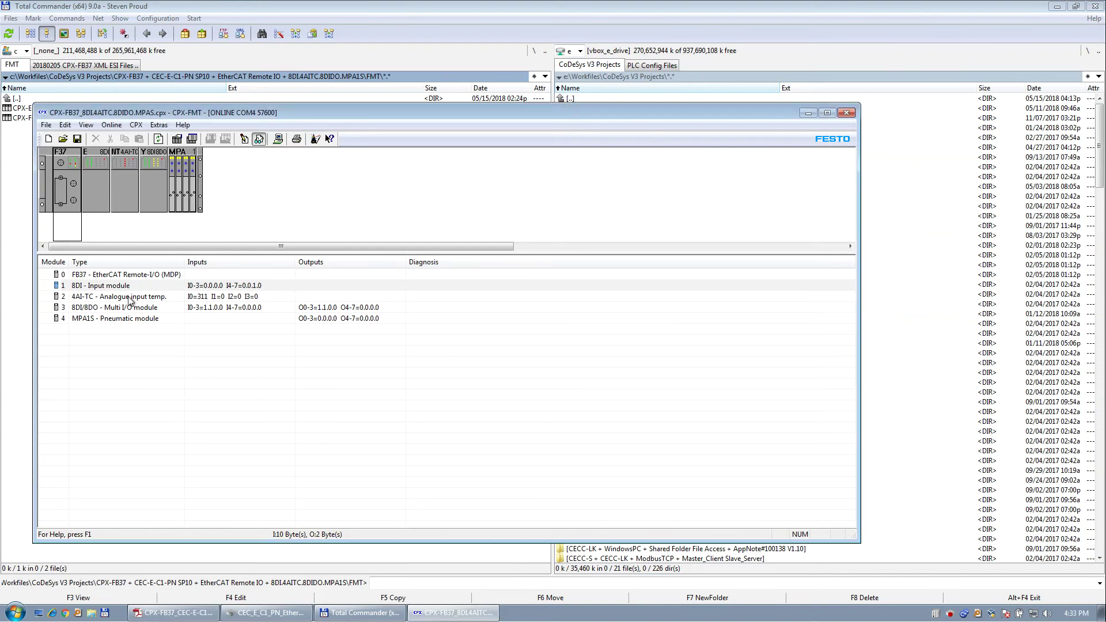
pyautogui.doubleClick(130, 297)
pyautogui.moveTo(720, 191); pyautogui.dragTo(549, 134)
pyautogui.moveTo(633, 414); pyautogui.dragTo(735, 517)
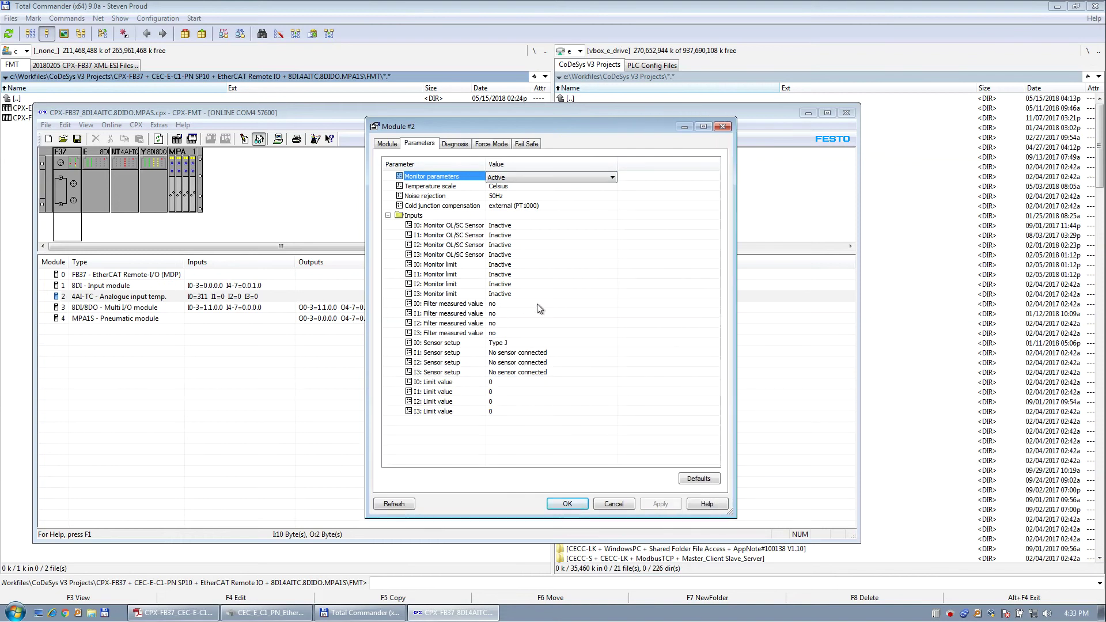
pyautogui.click(566, 504)
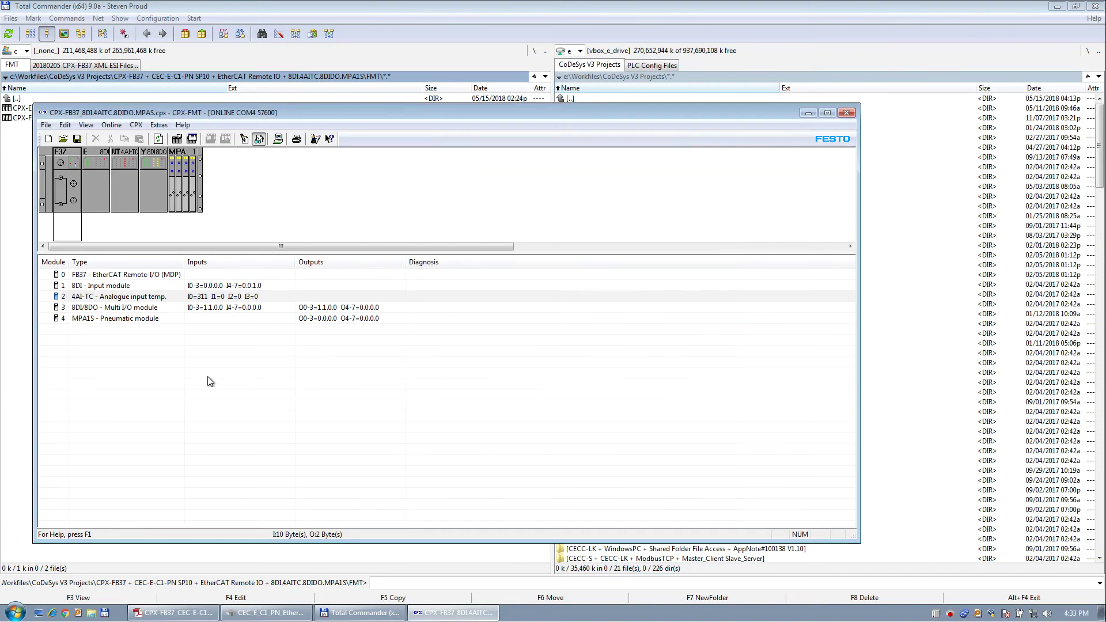
pyautogui.doubleClick(127, 311)
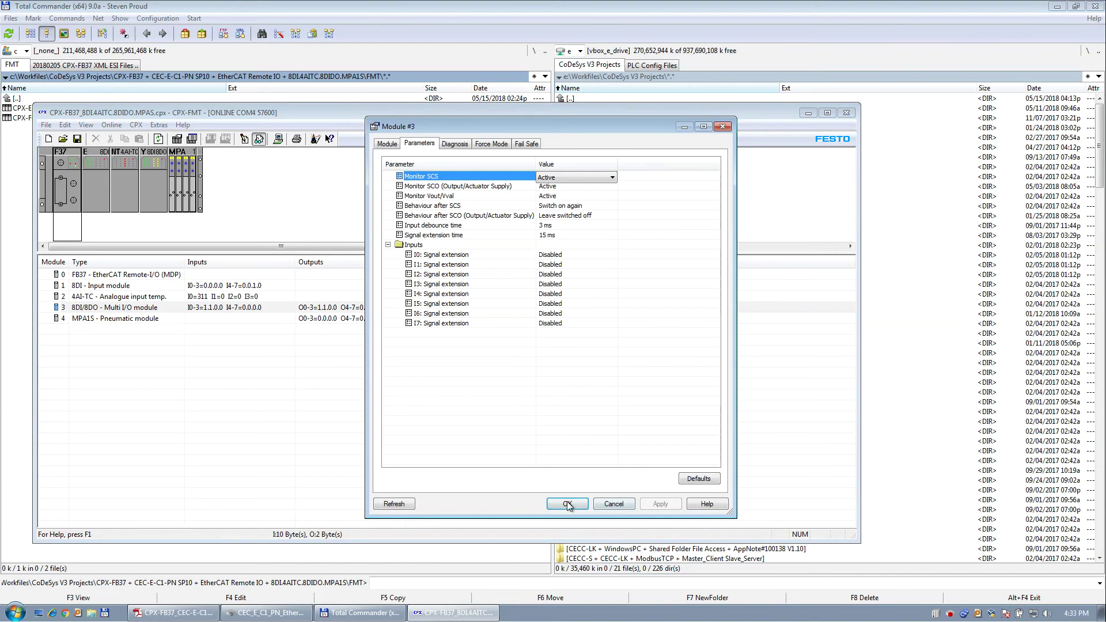
pyautogui.click(613, 503)
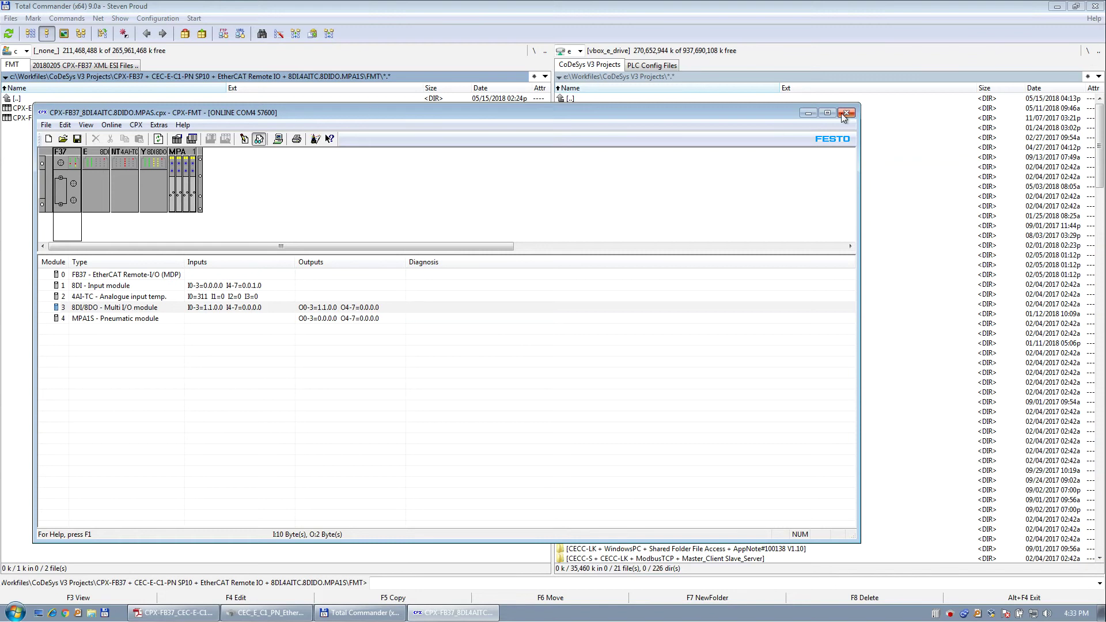
# Set the EtherCAT master's cycle time to 2000 µs
pyautogui.click(243, 612)
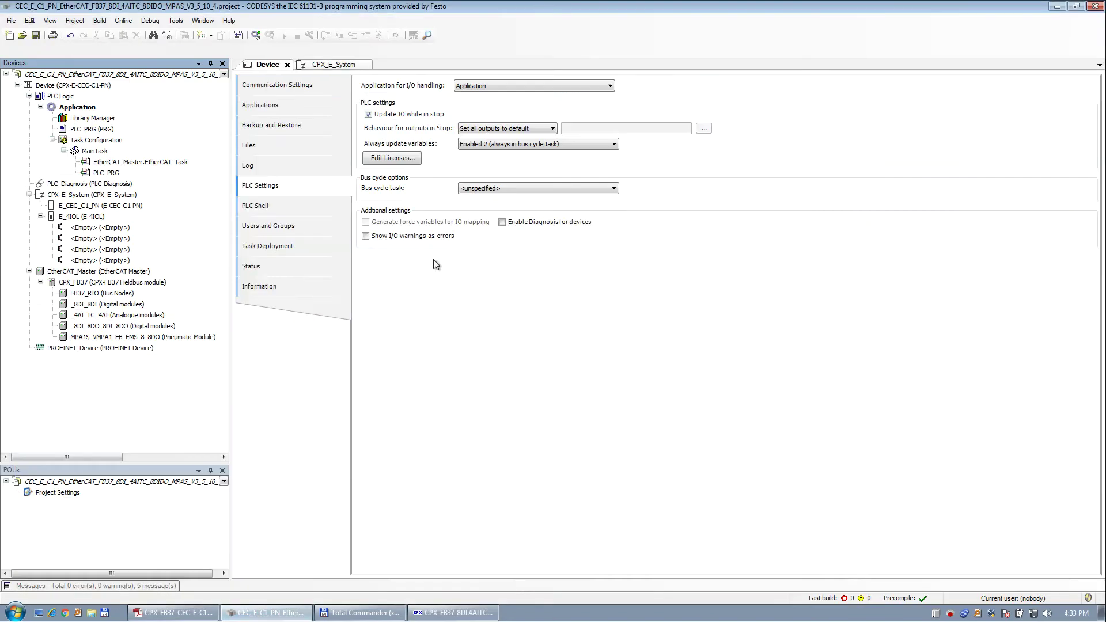
pyautogui.doubleClick(86, 282)
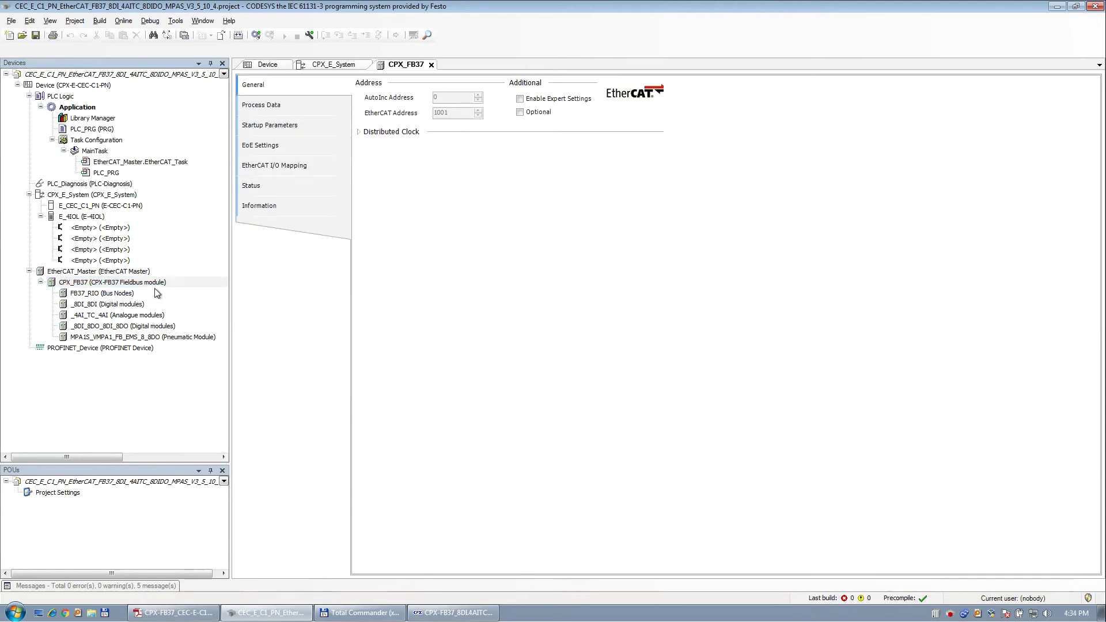
pyautogui.doubleClick(105, 276)
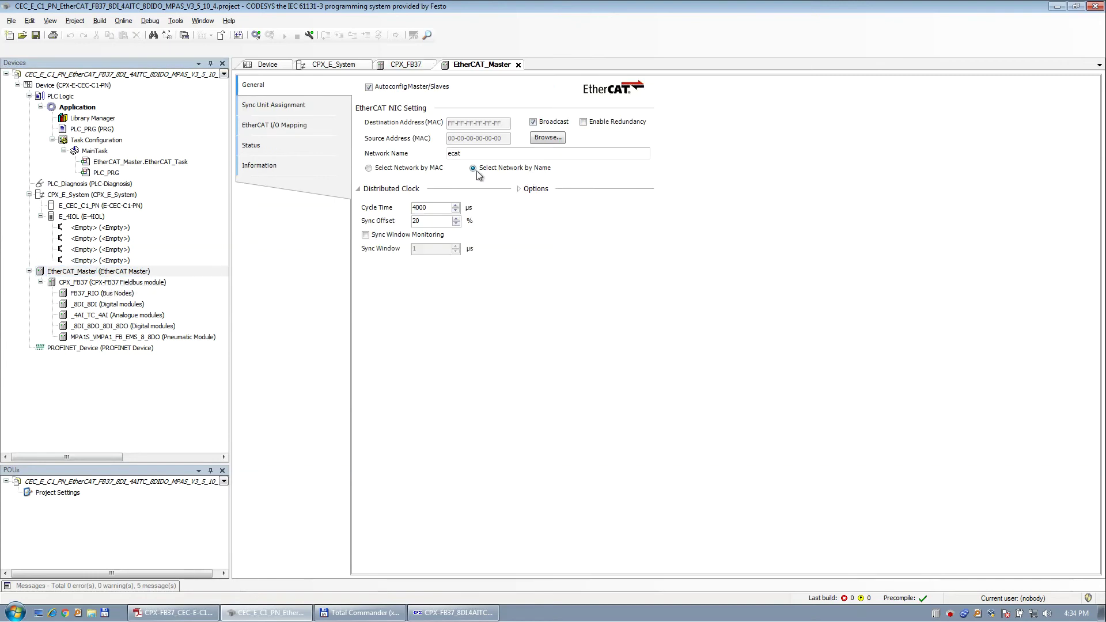
pyautogui.click(519, 190)
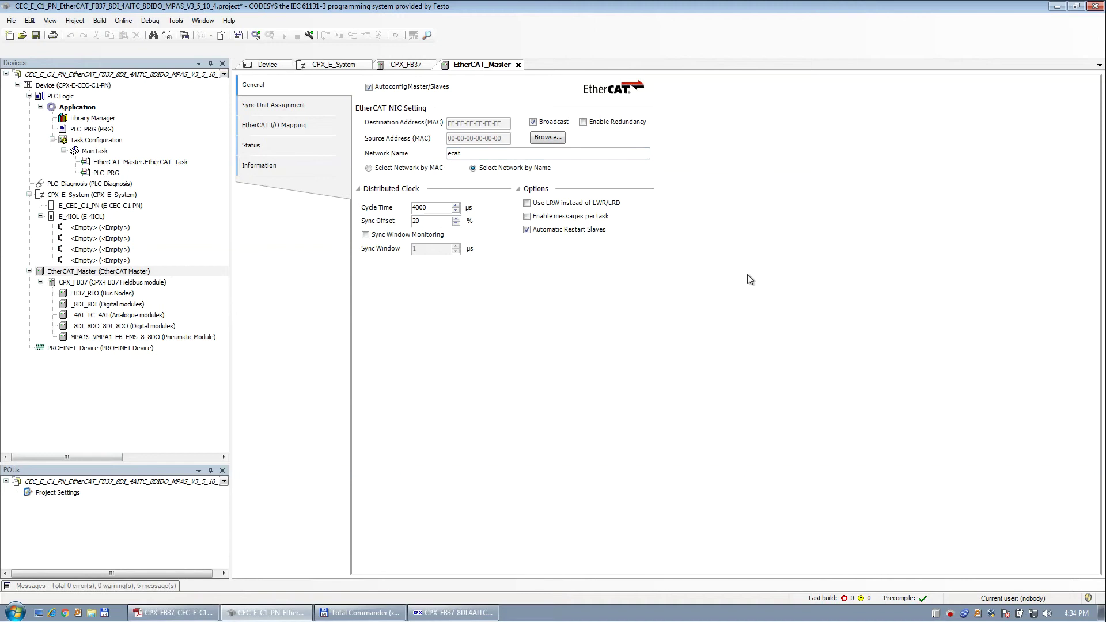
pyautogui.doubleClick(426, 208)
pyautogui.write('2000')
# Set the CPX_FB37 slave's distributed clock mode to 'DC for synchronization'
pyautogui.doubleClick(99, 283)
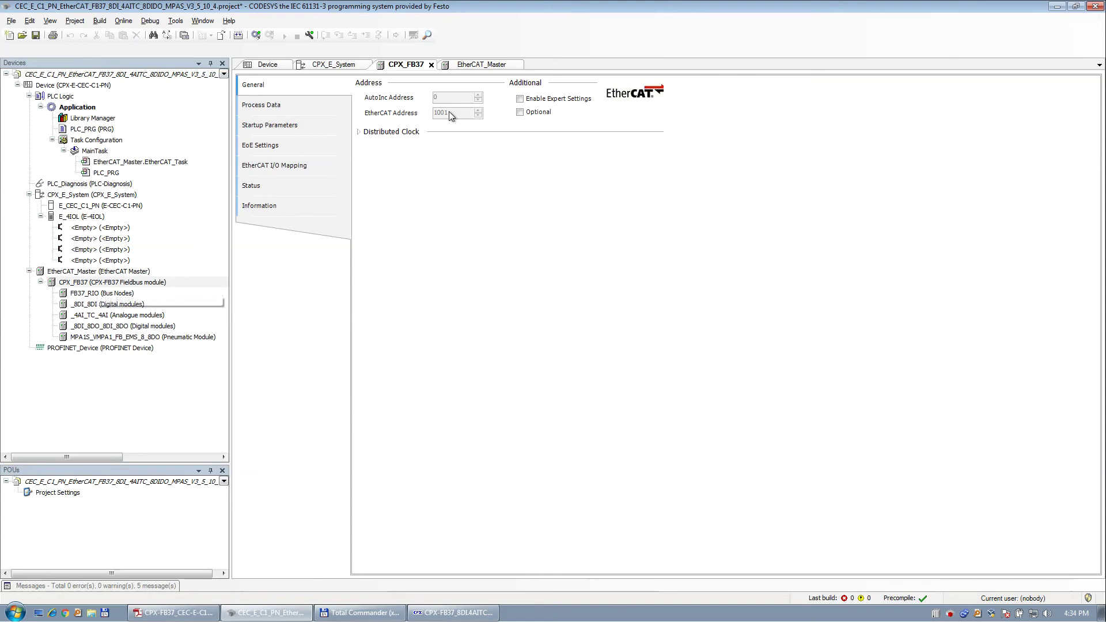
pyautogui.click(360, 133)
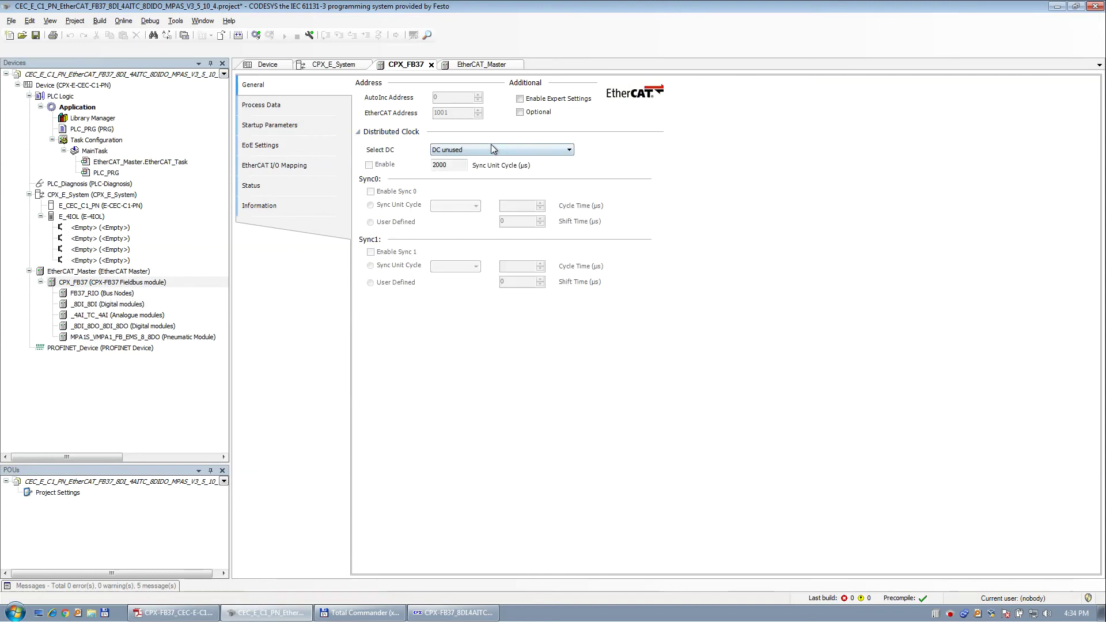
pyautogui.click(468, 150)
pyautogui.click(455, 166)
# Log in, download the updated project to the CPX-E-CEC-C1-PN and start it with F5
pyautogui.click(257, 35)
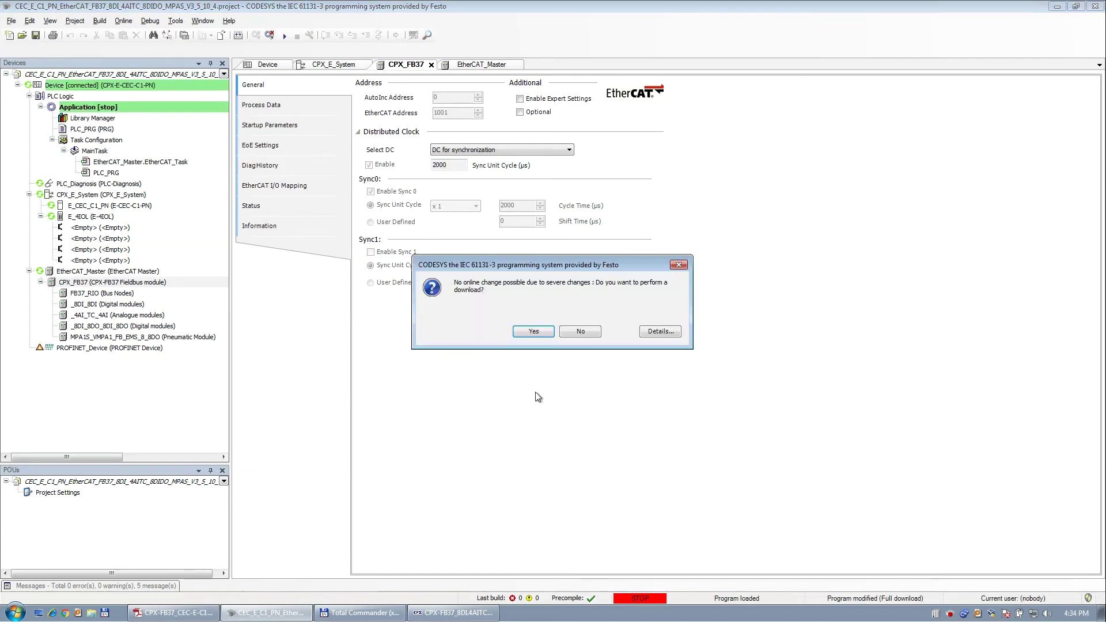
pyautogui.click(533, 332)
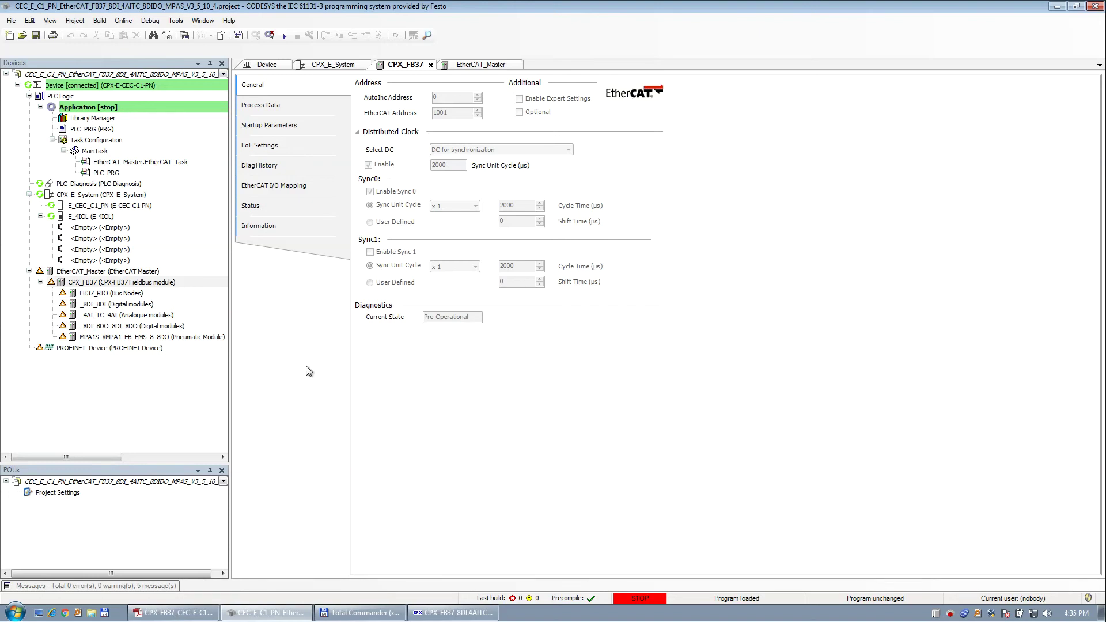
pyautogui.press('F5')
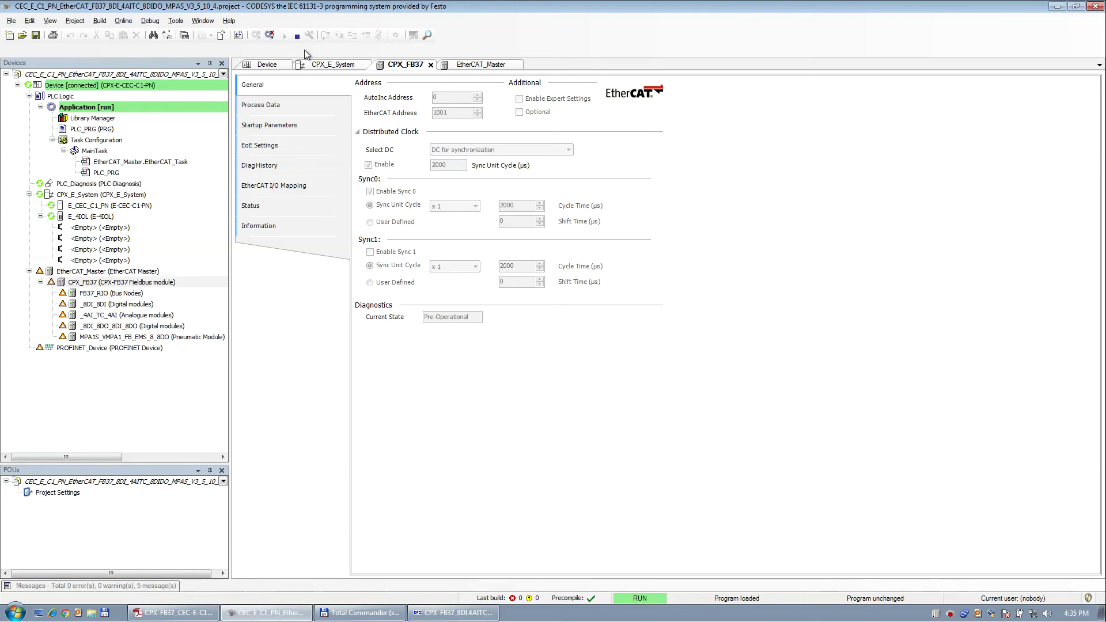
# Go offline and set the CPX_FB37 distributed clock mode to 'DC unused'
pyautogui.click(269, 35)
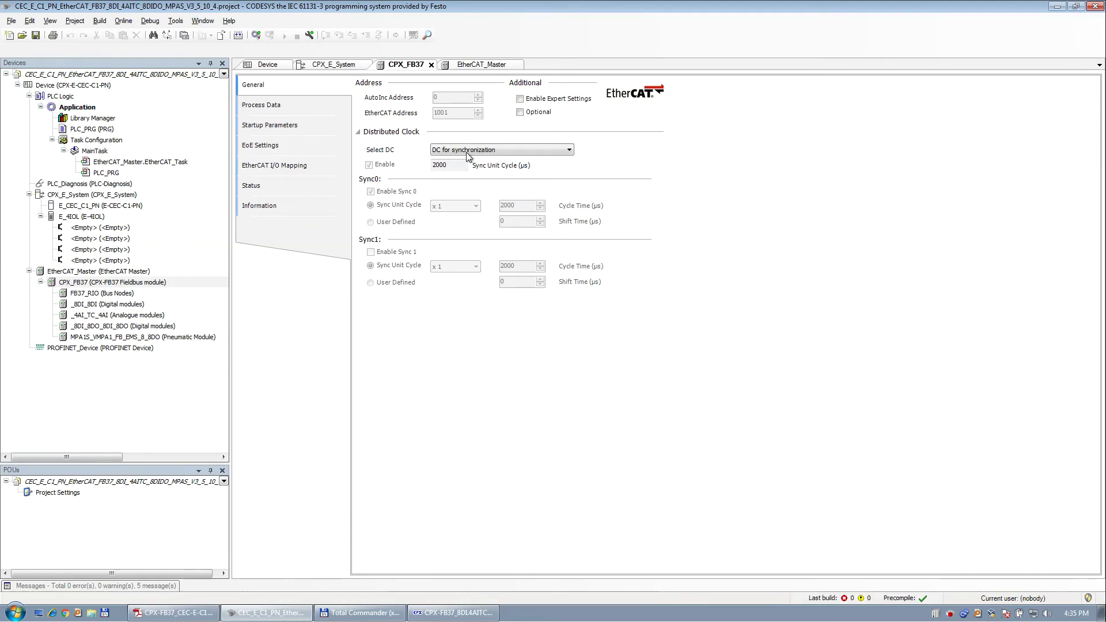
pyautogui.click(469, 151)
pyautogui.click(464, 165)
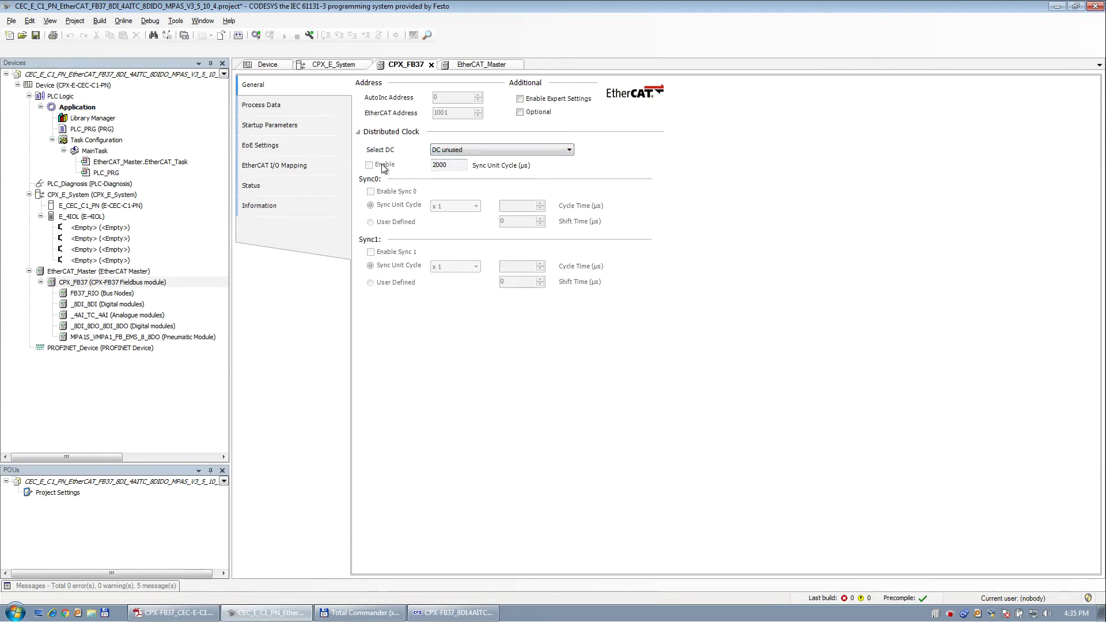
# Download the changed project, run it until the slave reaches Operational, then log out
pyautogui.hotkey('alt', 'F8')
pyautogui.click(501, 330)
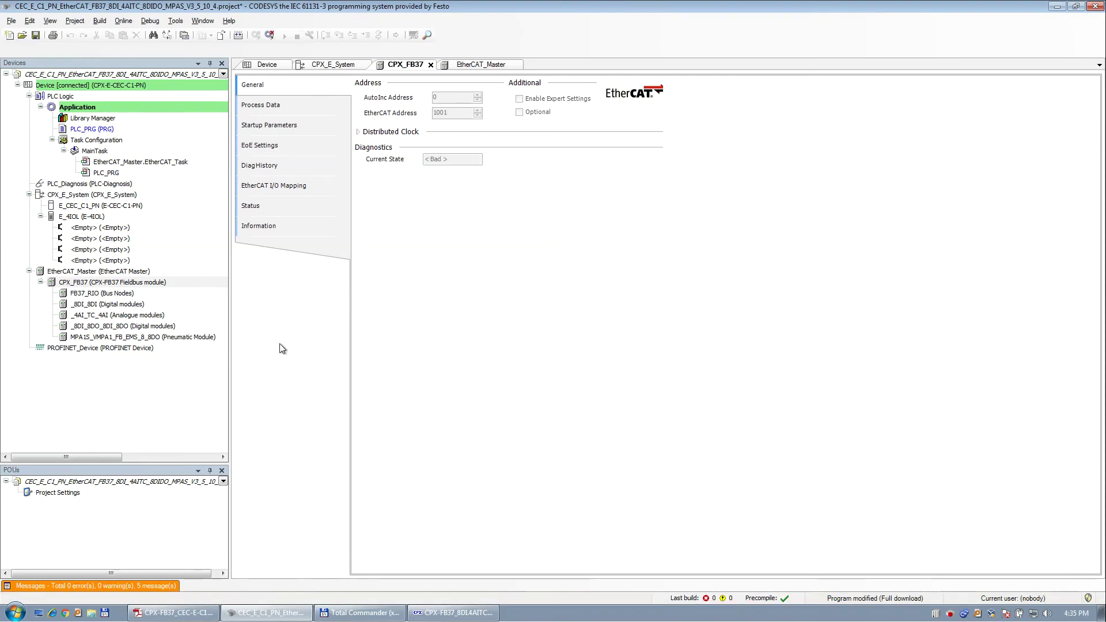
pyautogui.press('F5')
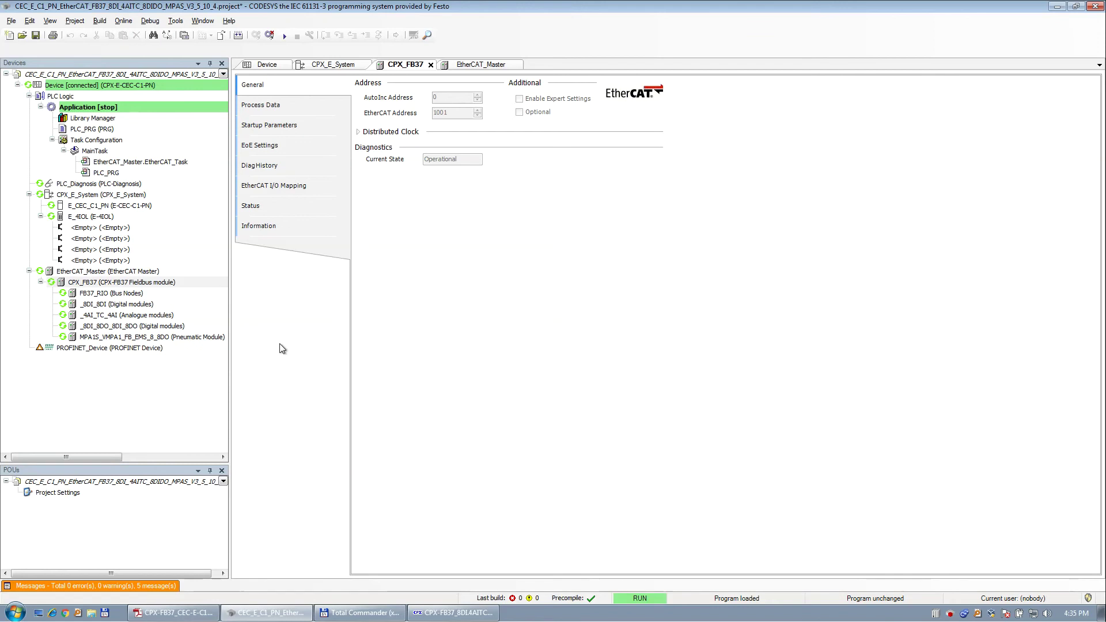
pyautogui.click(269, 35)
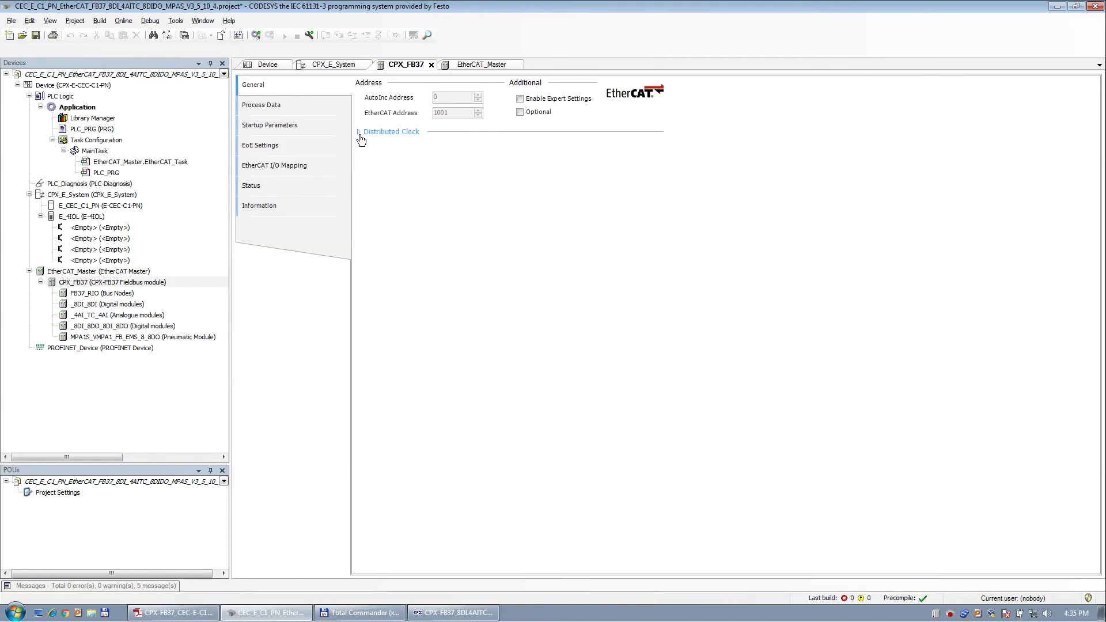
# Add the 16#2002 Module Parameter 4AI-TC objects, subindexes 00 through 18 (Limit value CH 3), as startup parameters
pyautogui.click(367, 133)
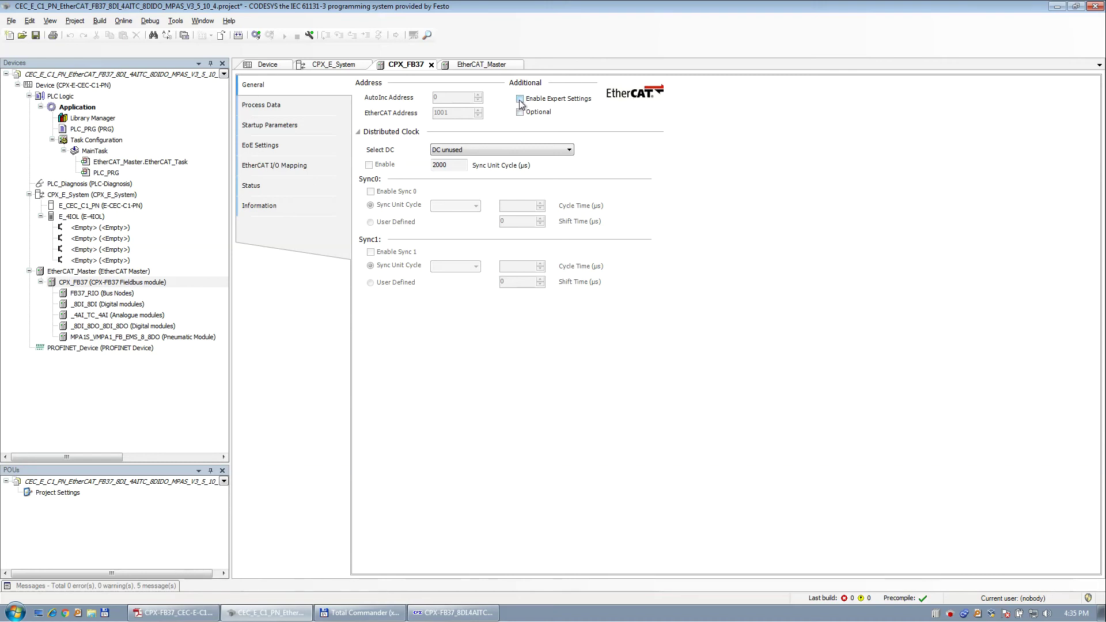
pyautogui.click(298, 131)
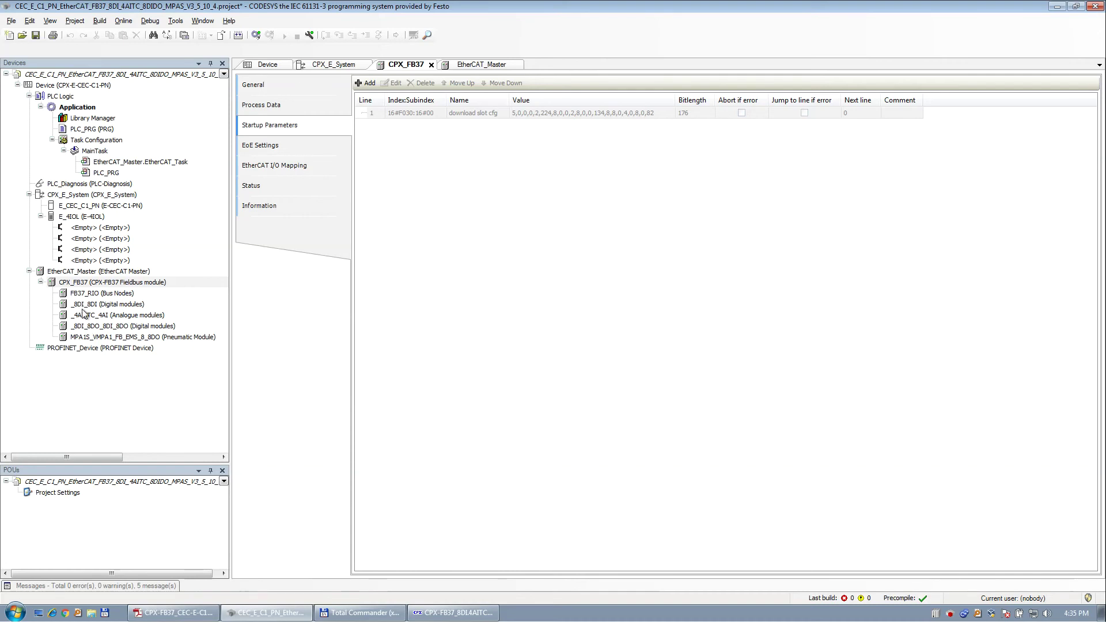
pyautogui.click(370, 84)
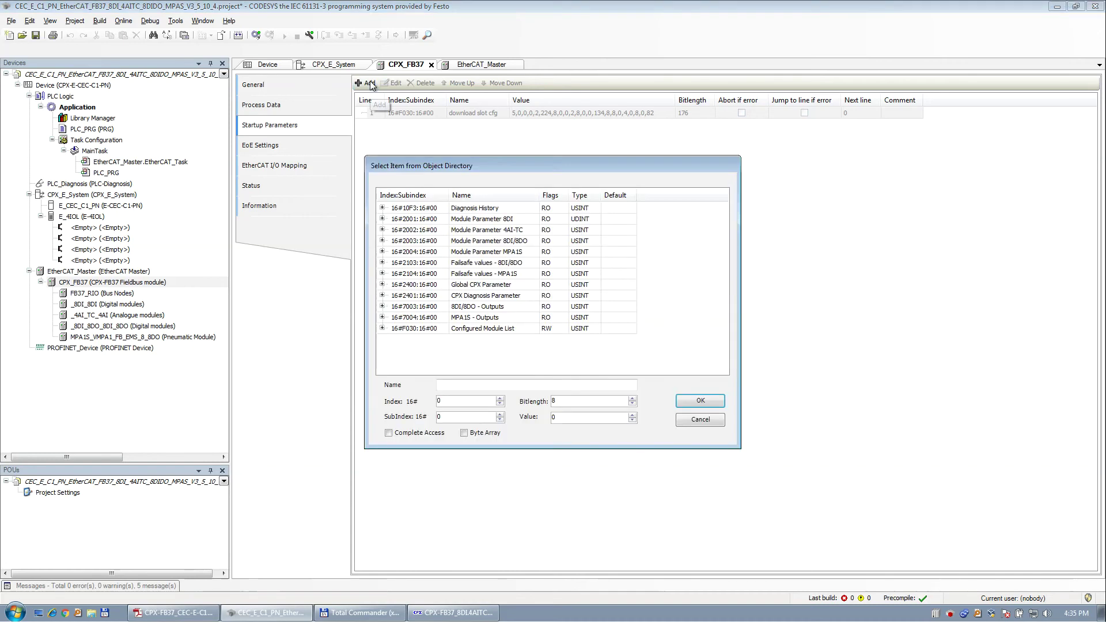
pyautogui.moveTo(633, 168); pyautogui.dragTo(694, 135)
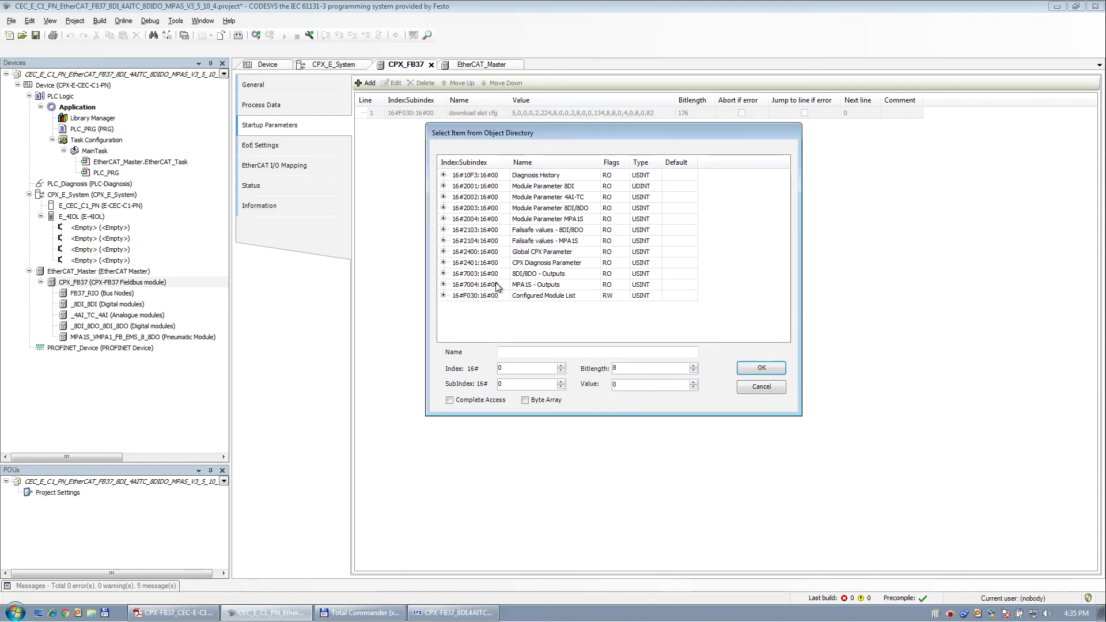
pyautogui.click(551, 211)
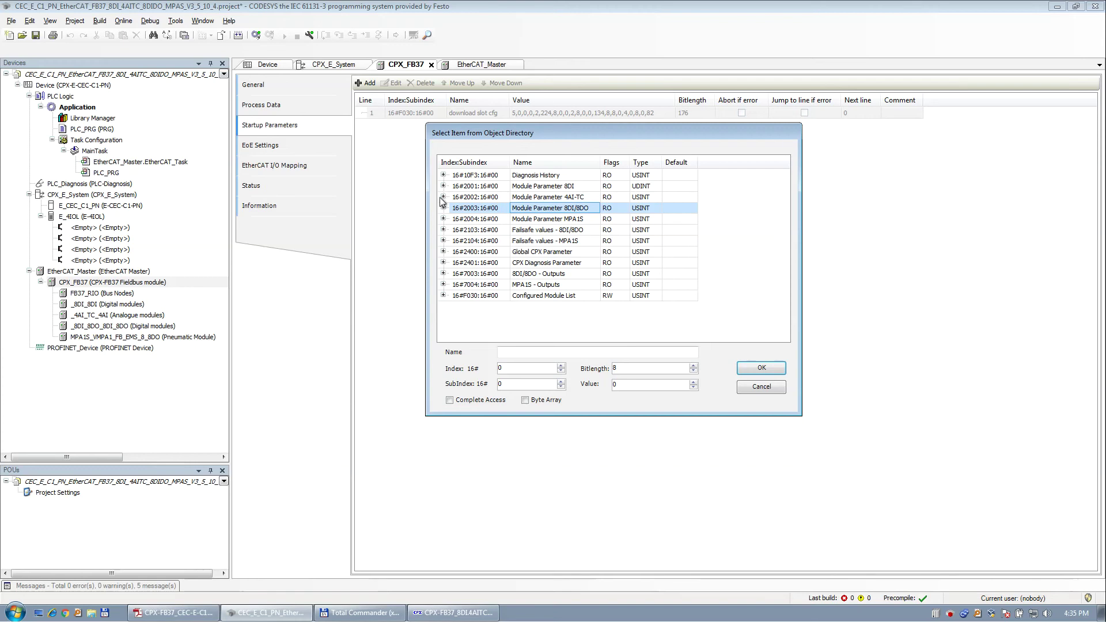
pyautogui.click(443, 197)
pyautogui.click(494, 198)
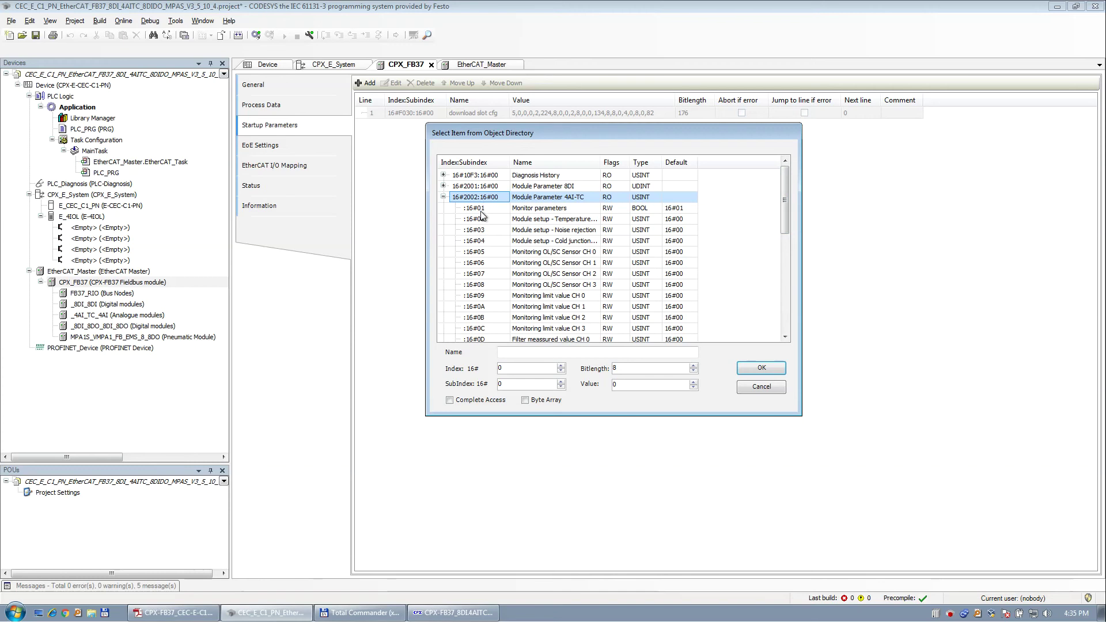
pyautogui.moveTo(785, 226); pyautogui.dragTo(786, 295)
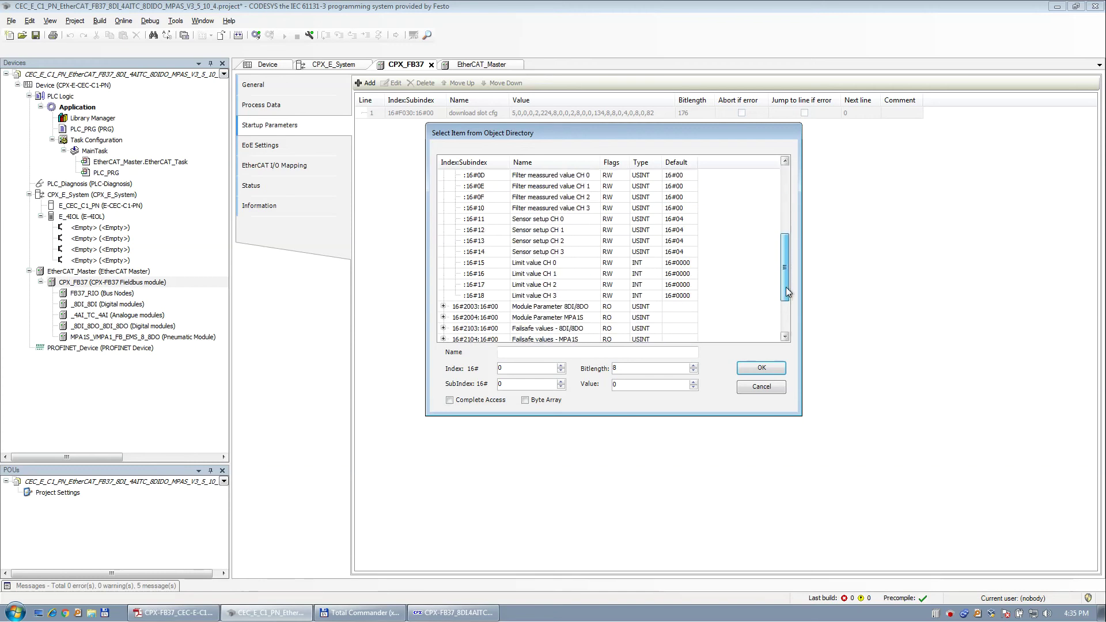
pyautogui.keyDown('shift'); pyautogui.click(487, 297); pyautogui.keyUp('shift')
pyautogui.click(761, 368)
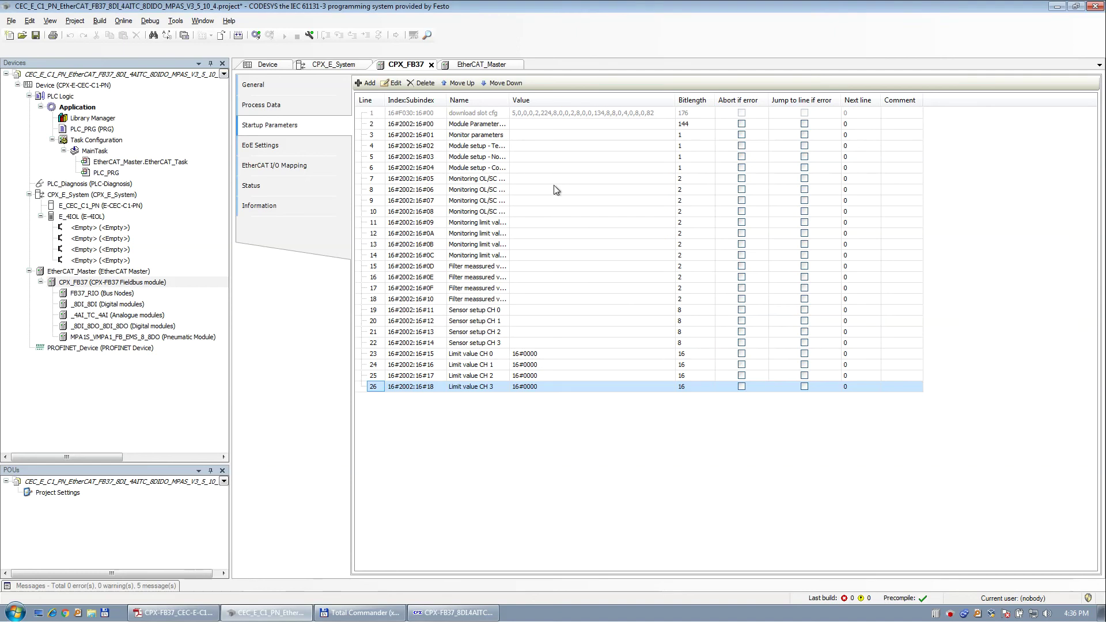
# Set Monitor parameters True, temperature scale °C, 50 Hz noise rejection and extern (PT1000) cold junction compensation
pyautogui.moveTo(509, 100); pyautogui.dragTo(584, 101)
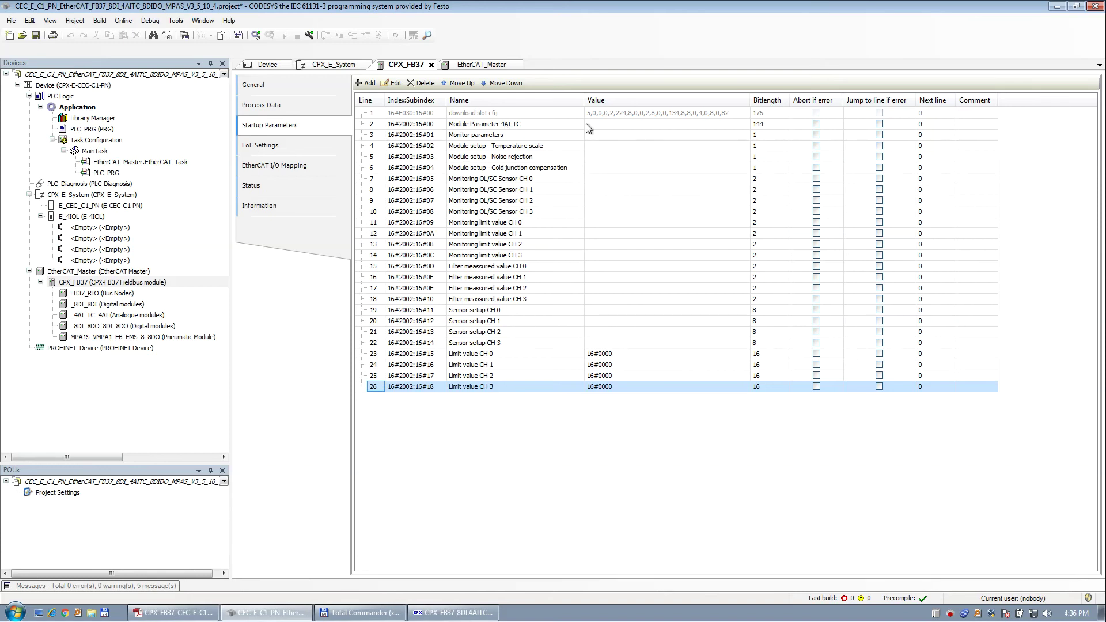
pyautogui.click(487, 137)
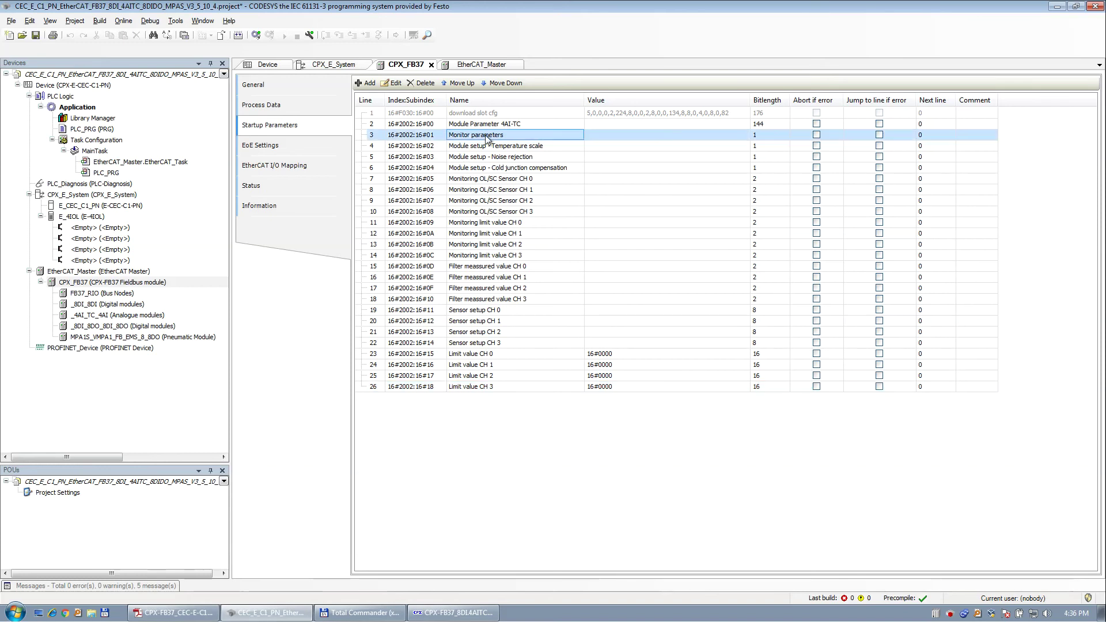
pyautogui.doubleClick(406, 139)
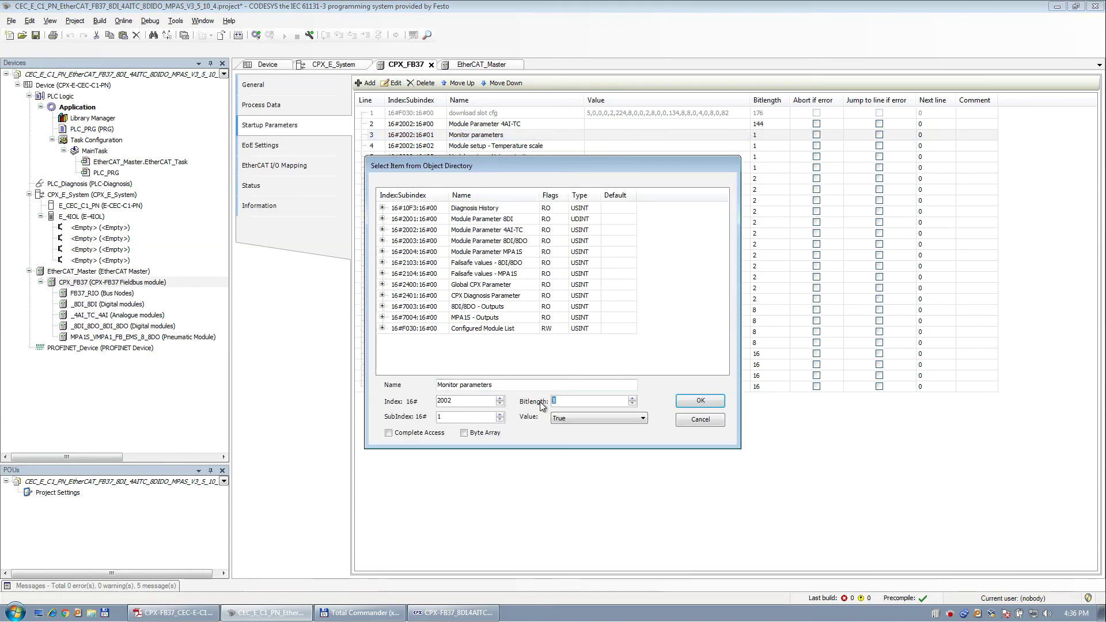
pyautogui.press('Return')
pyautogui.doubleClick(428, 147)
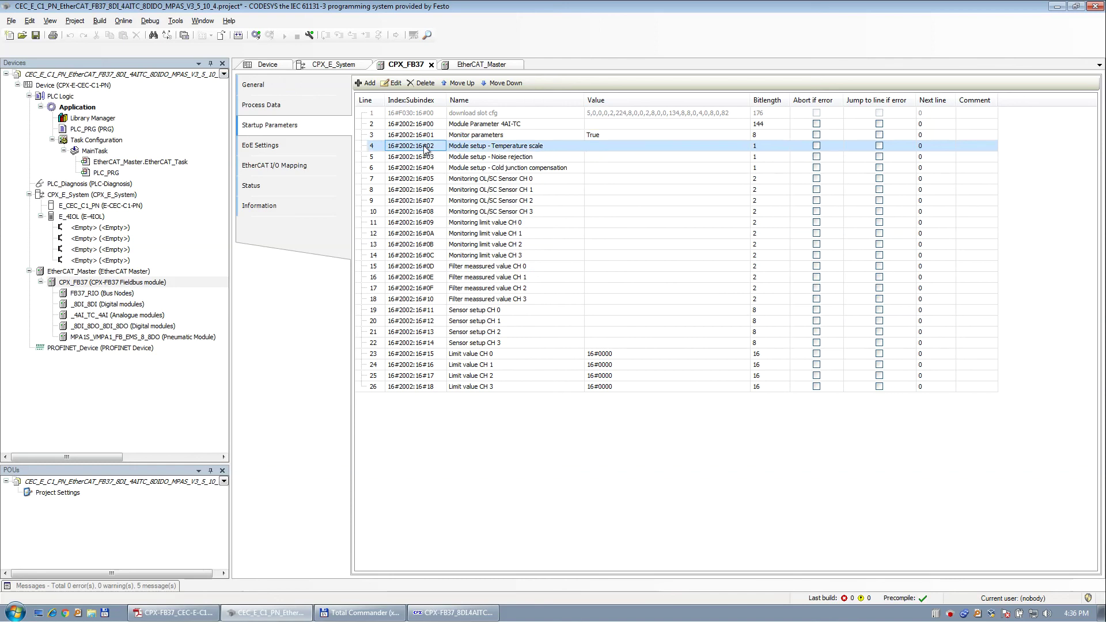
pyautogui.press('Return')
pyautogui.click(427, 164)
pyautogui.doubleClick(427, 160)
pyautogui.press('Return')
pyautogui.click(425, 169)
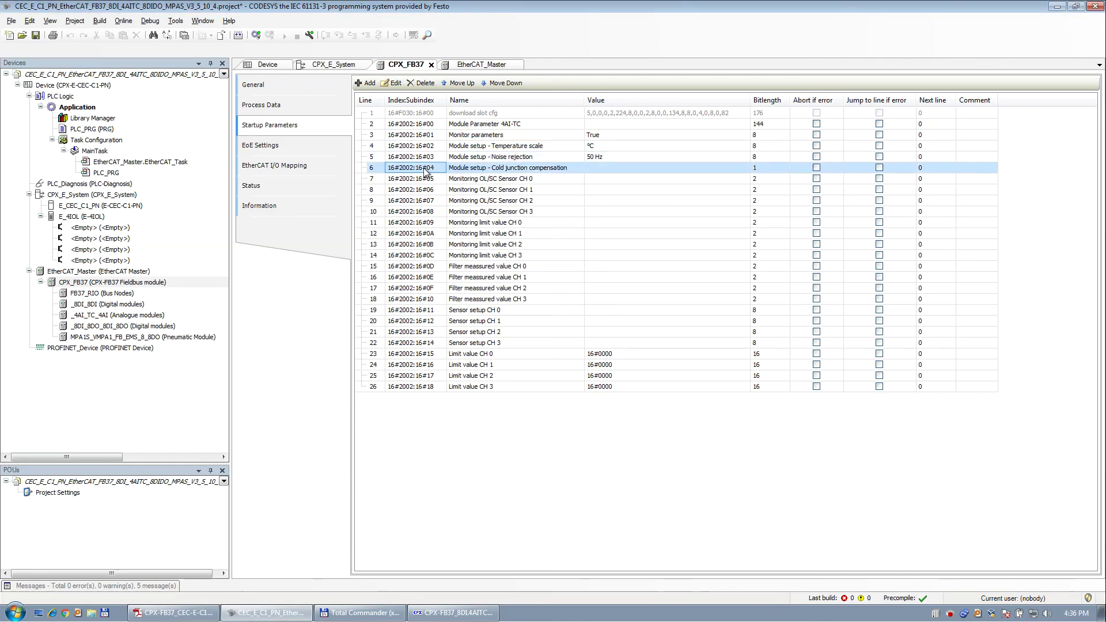
pyautogui.doubleClick(426, 169)
pyautogui.press('Return')
pyautogui.doubleClick(425, 171)
pyautogui.press('Return')
# Disable OL/SC sensor monitoring for channels CH 0 to CH 3
pyautogui.click(425, 181)
pyautogui.doubleClick(425, 183)
pyautogui.press('Return')
pyautogui.click(428, 193)
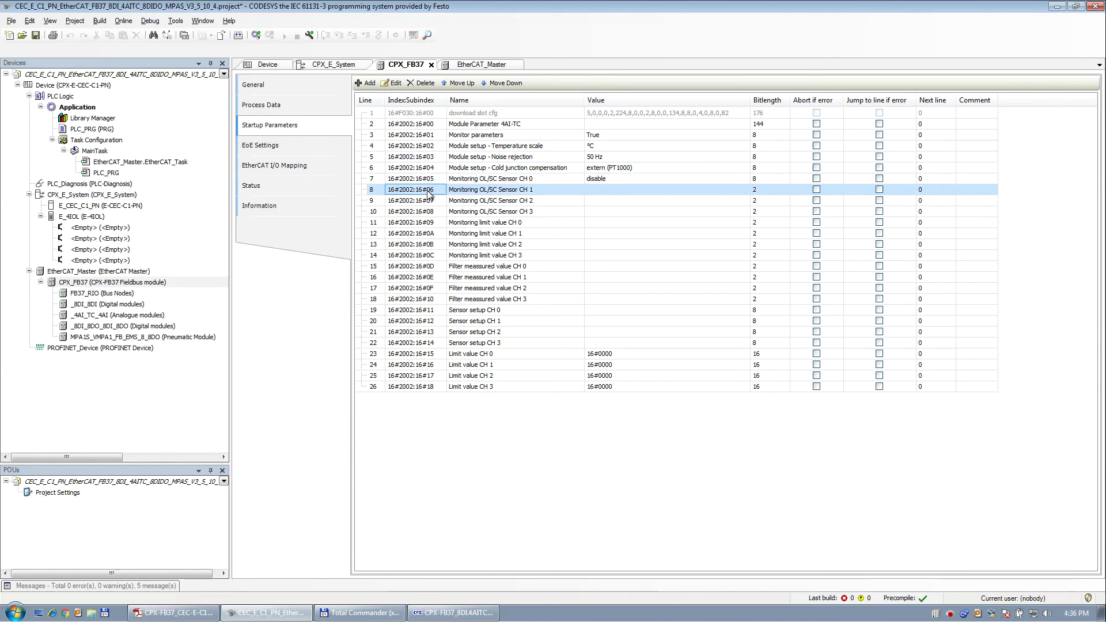
pyautogui.doubleClick(428, 192)
pyautogui.press('Return')
pyautogui.click(429, 203)
pyautogui.doubleClick(429, 202)
pyautogui.press('Return')
pyautogui.click(430, 214)
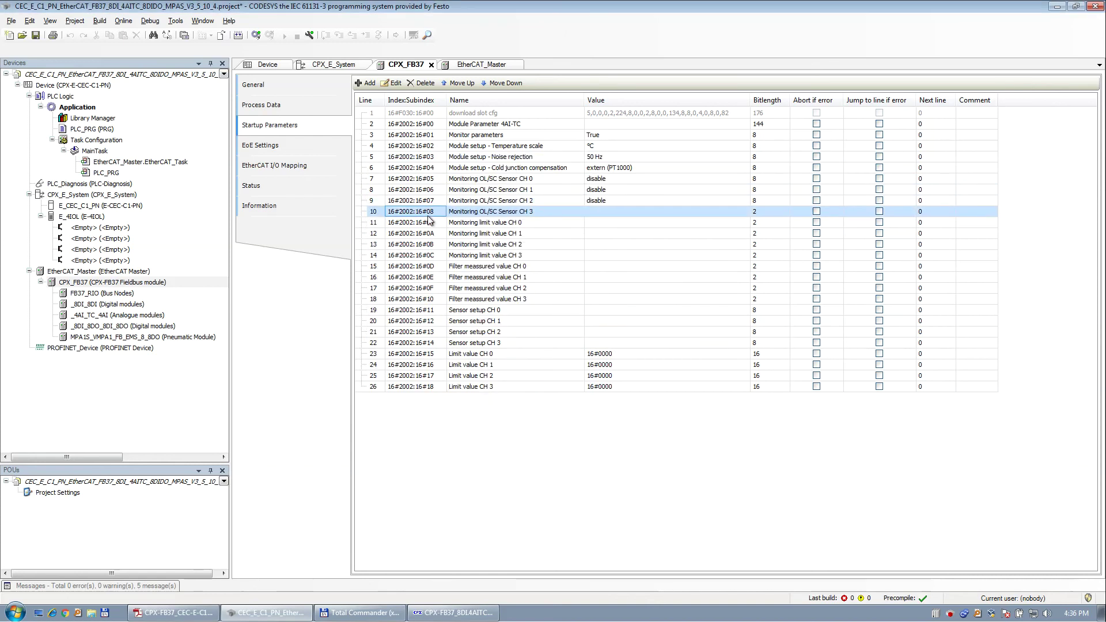
pyautogui.doubleClick(430, 213)
pyautogui.press('Return')
# Disable limit value monitoring for channels CH 0 to CH 3
pyautogui.click(429, 224)
pyautogui.doubleClick(429, 224)
pyautogui.press('Return')
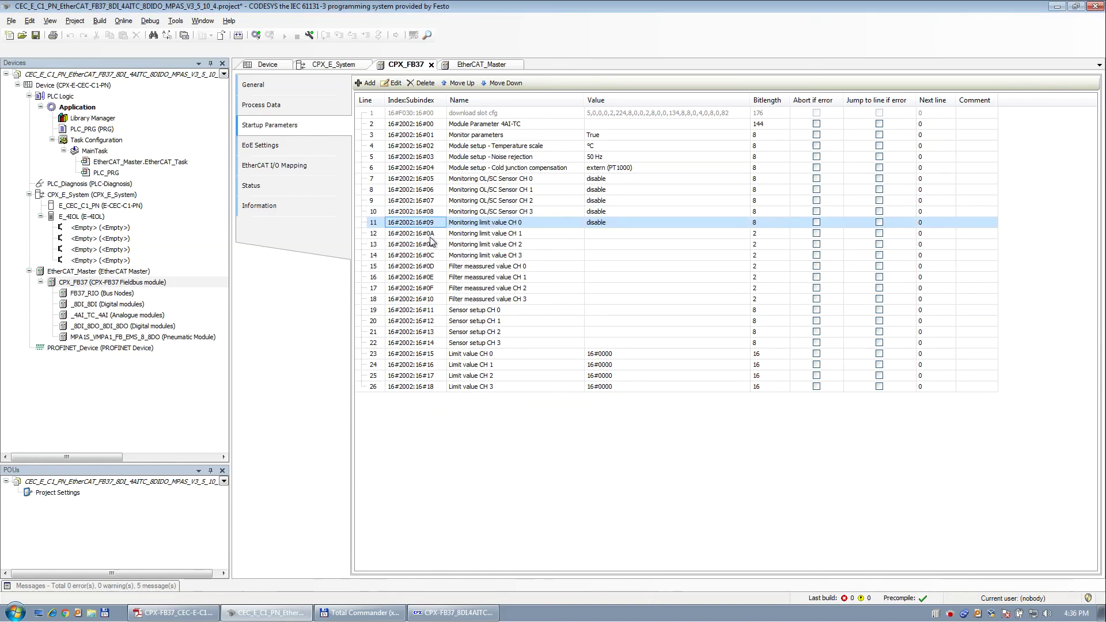
pyautogui.click(431, 235)
pyautogui.doubleClick(430, 235)
pyautogui.press('Return')
pyautogui.click(431, 246)
pyautogui.doubleClick(431, 246)
pyautogui.press('Return')
pyautogui.click(432, 257)
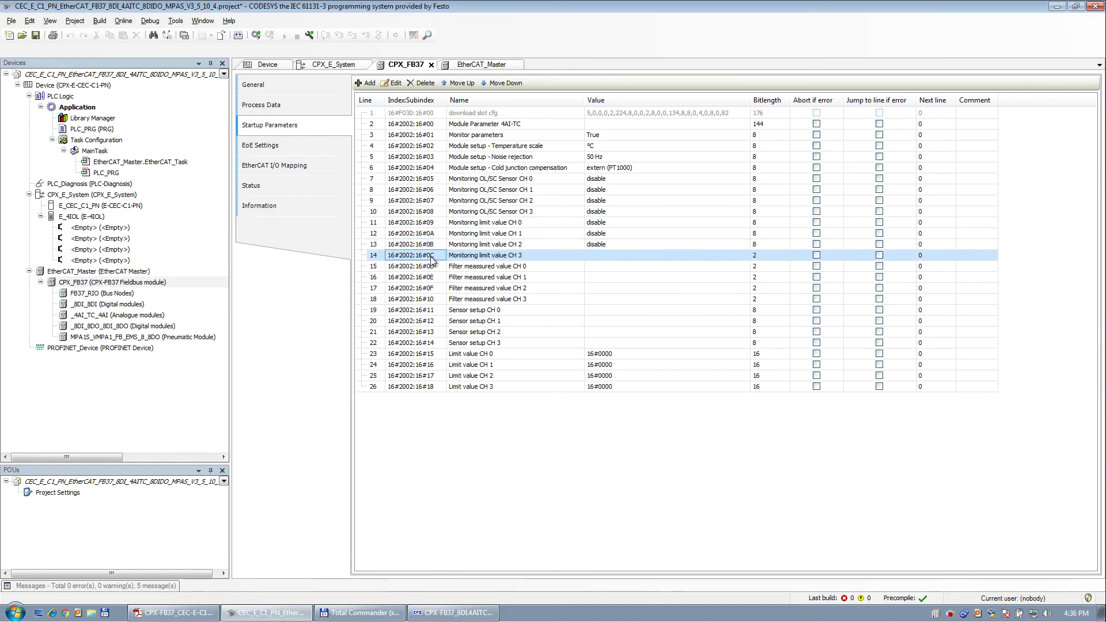
pyautogui.doubleClick(431, 257)
pyautogui.press('Return')
# Set Filter measured value to 0 for channels CH 0 to CH 3
pyautogui.click(431, 267)
pyautogui.doubleClick(432, 268)
pyautogui.press('Return')
pyautogui.click(431, 279)
pyautogui.doubleClick(431, 279)
pyautogui.press('Return')
pyautogui.click(429, 290)
pyautogui.doubleClick(429, 290)
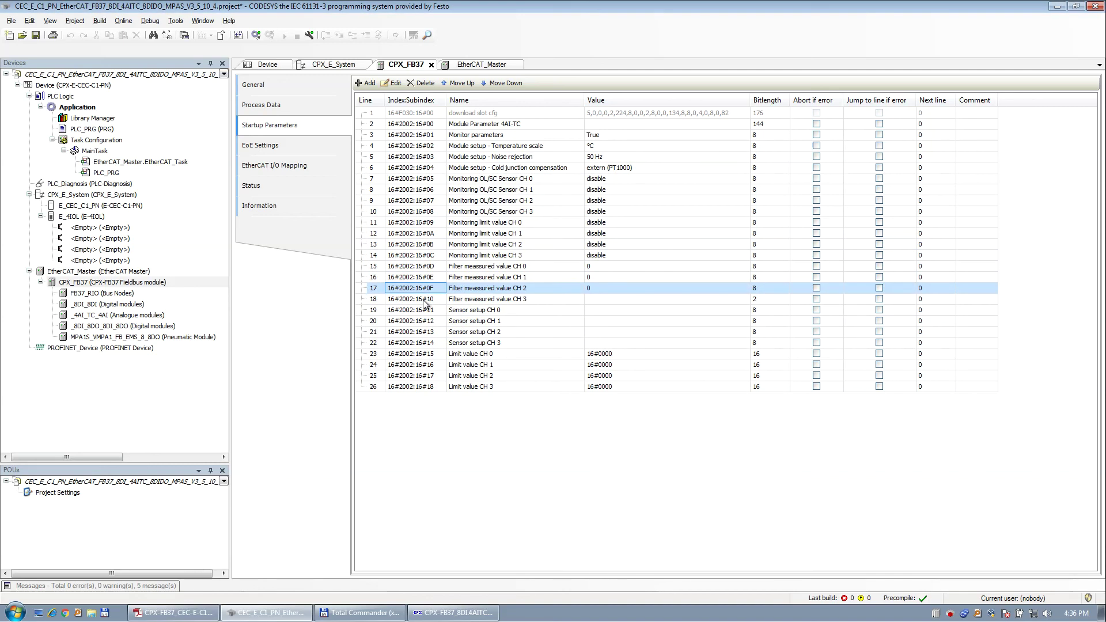
pyautogui.press('Return')
pyautogui.click(426, 300)
pyautogui.doubleClick(427, 300)
pyautogui.press('Return')
# Set Sensor setup to Typ K for channels CH 1 to CH 3
pyautogui.click(422, 311)
pyautogui.click(421, 321)
pyautogui.doubleClick(421, 321)
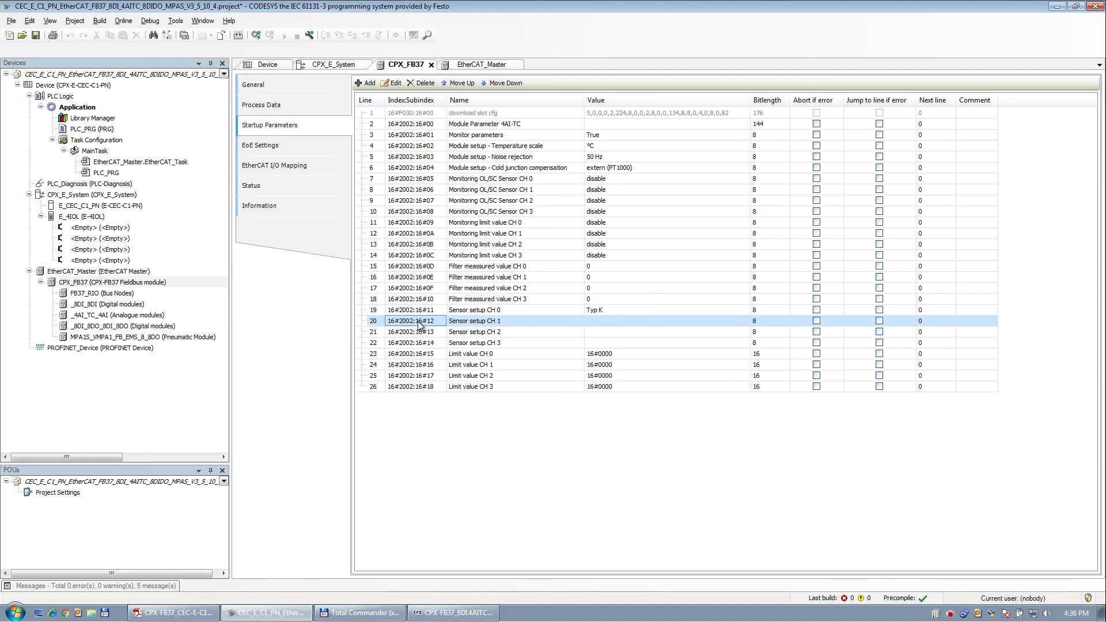
pyautogui.press('Return')
pyautogui.click(422, 333)
pyautogui.doubleClick(422, 332)
pyautogui.press('Return')
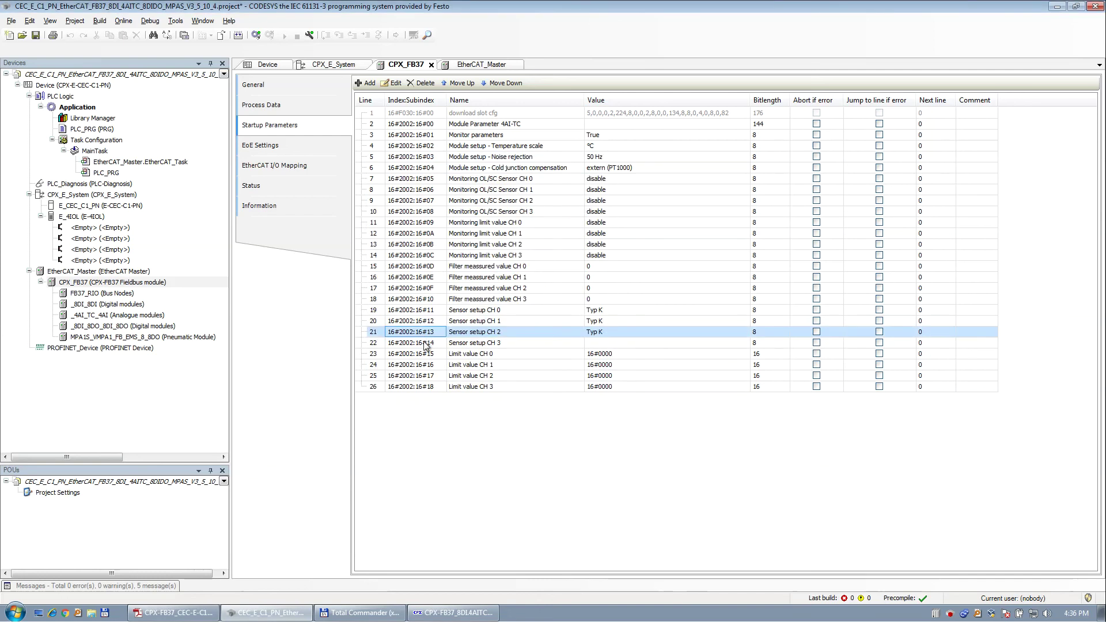
pyautogui.click(426, 344)
pyautogui.doubleClick(426, 344)
pyautogui.press('Return')
# Set Limit value to 0 for channels CH 0 to CH 3
pyautogui.click(428, 355)
pyautogui.doubleClick(427, 355)
pyautogui.press('Return')
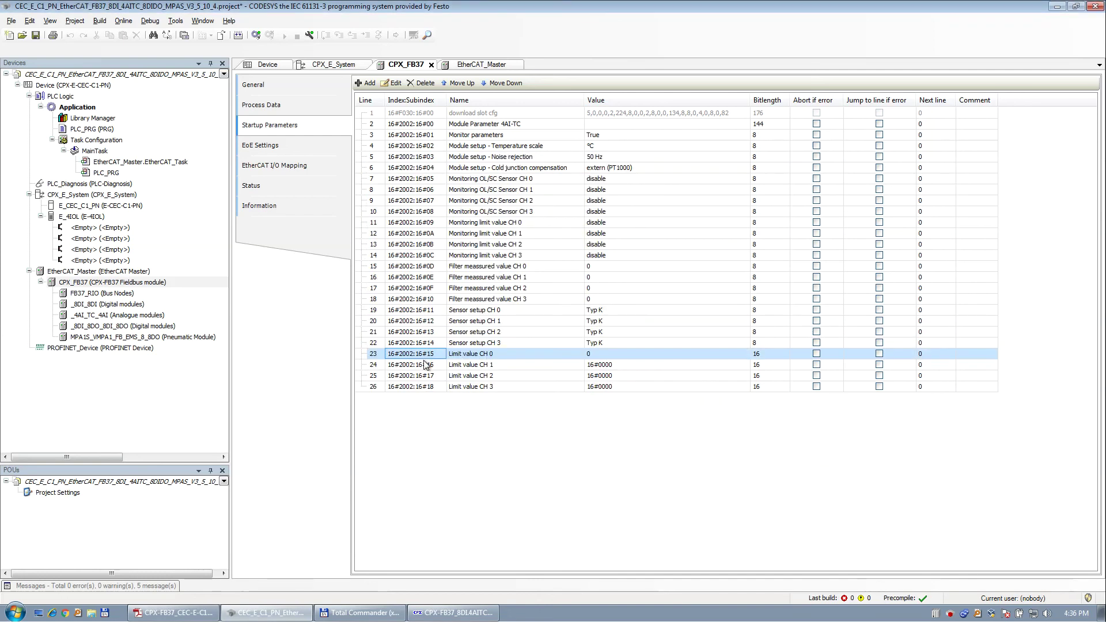
pyautogui.click(425, 365)
pyautogui.doubleClick(425, 365)
pyautogui.press('Return')
pyautogui.click(427, 376)
pyautogui.doubleClick(427, 376)
pyautogui.press('Return')
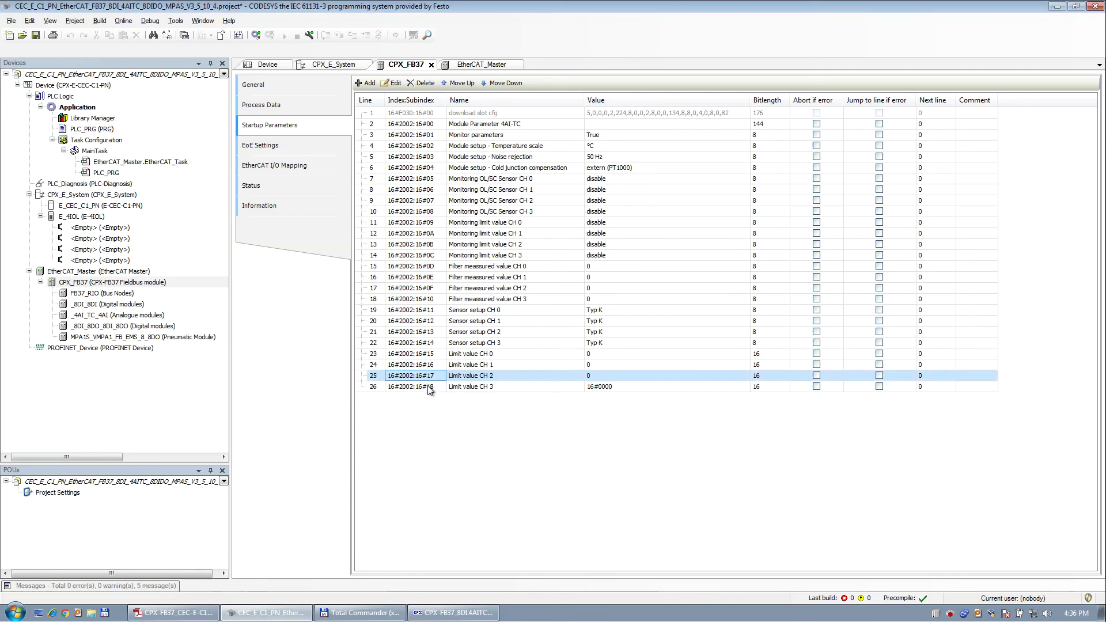
pyautogui.click(429, 387)
pyautogui.doubleClick(430, 387)
pyautogui.press('Return')
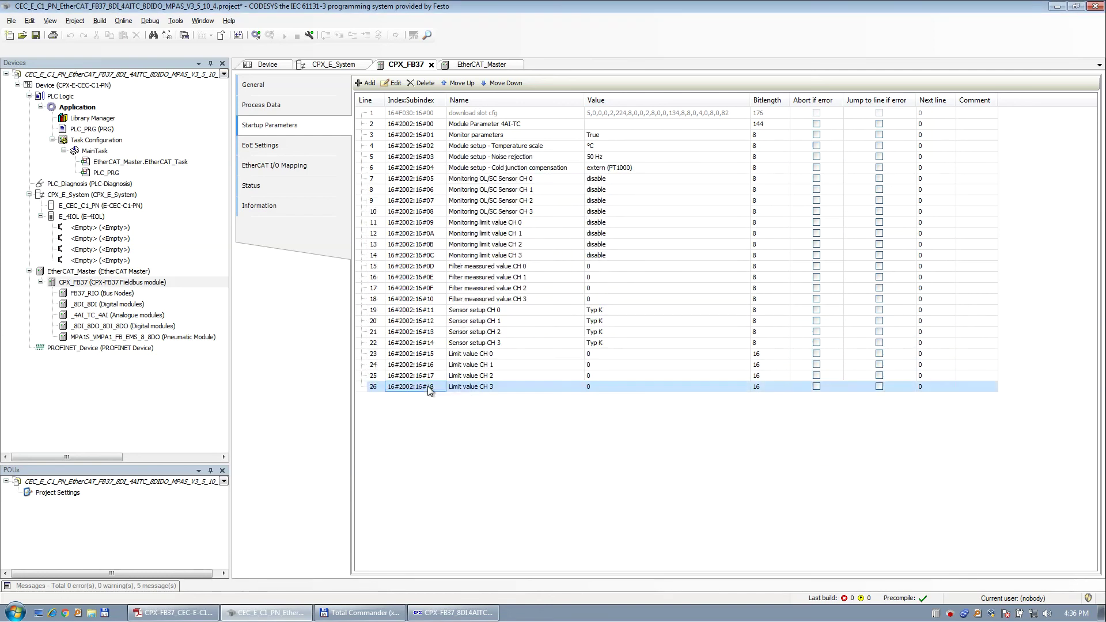
# Save the project, download it to the CPX-E-CEC controller and start the application with F5
pyautogui.click(42, 37)
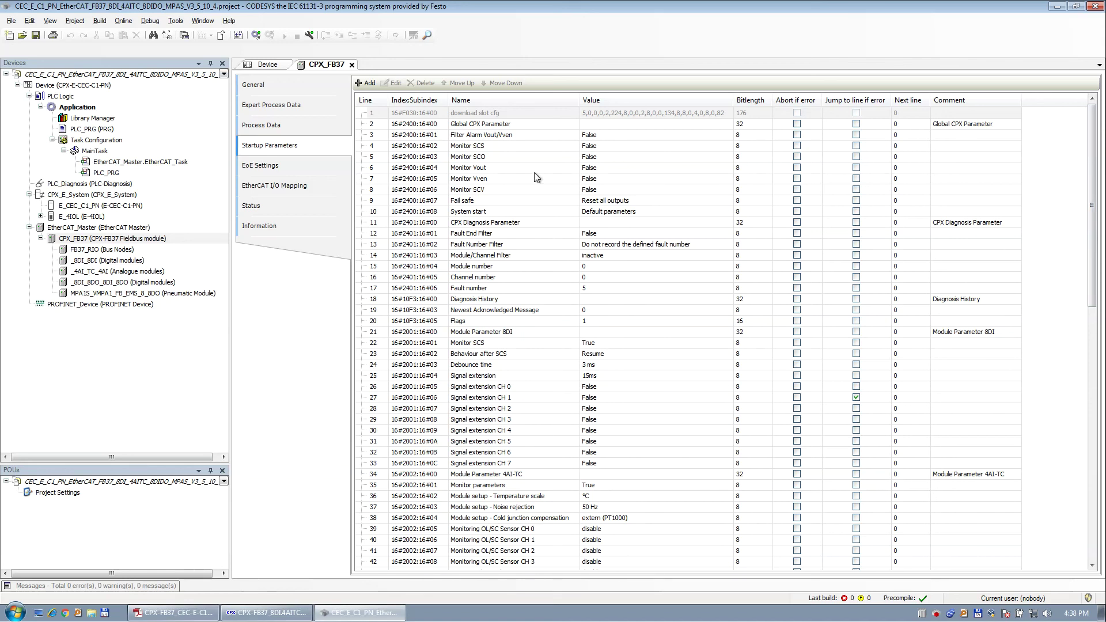
pyautogui.moveTo(1097, 224); pyautogui.dragTo(1066, 518)
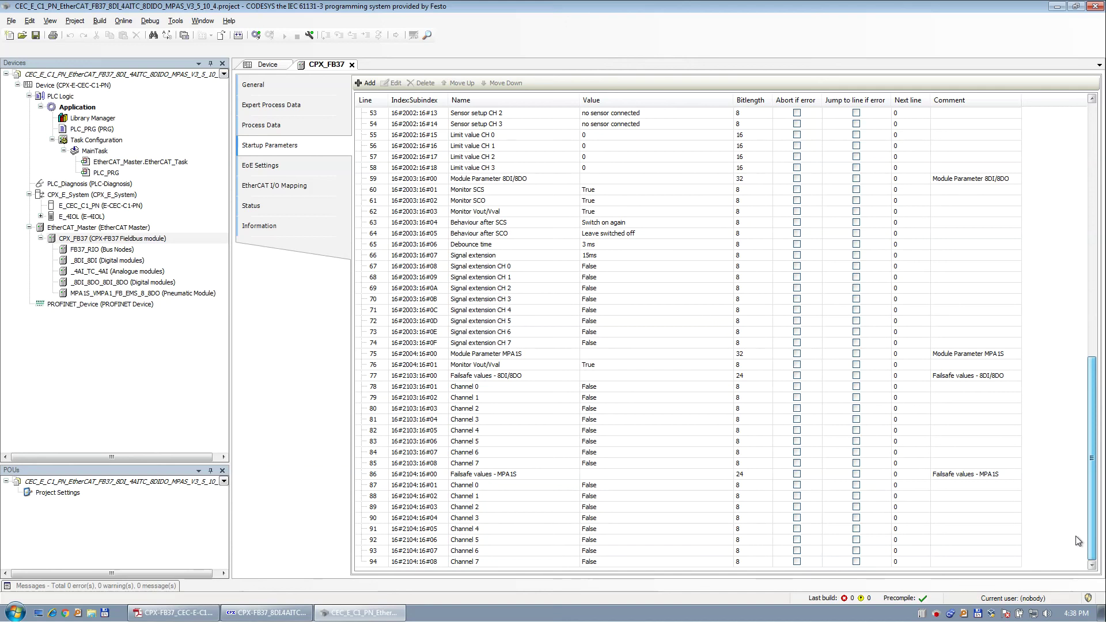
pyautogui.click(370, 84)
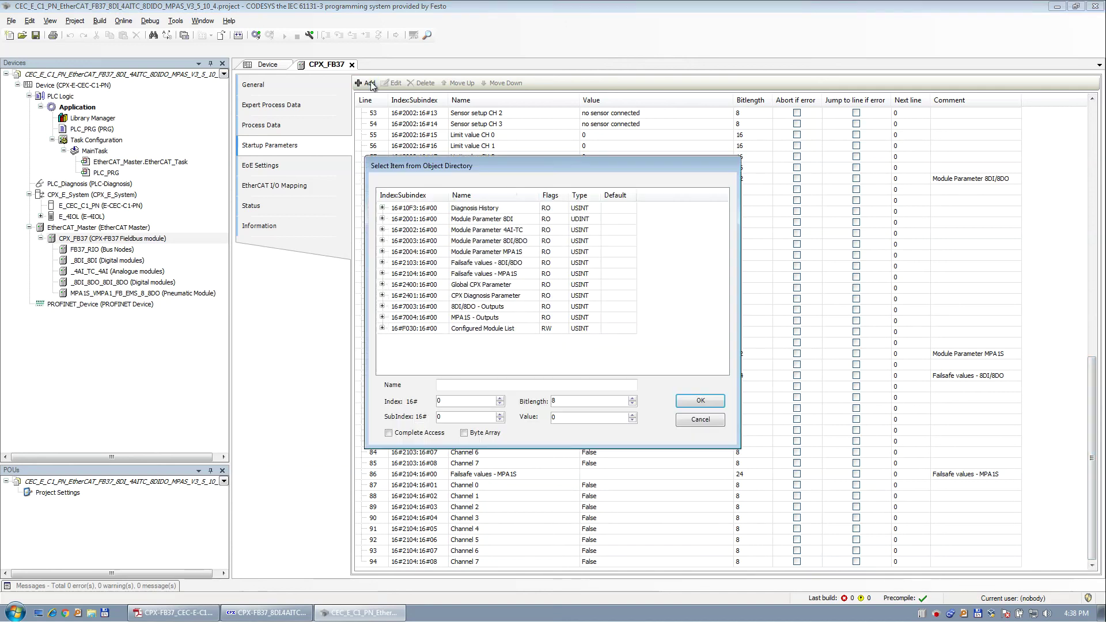
pyautogui.click(706, 423)
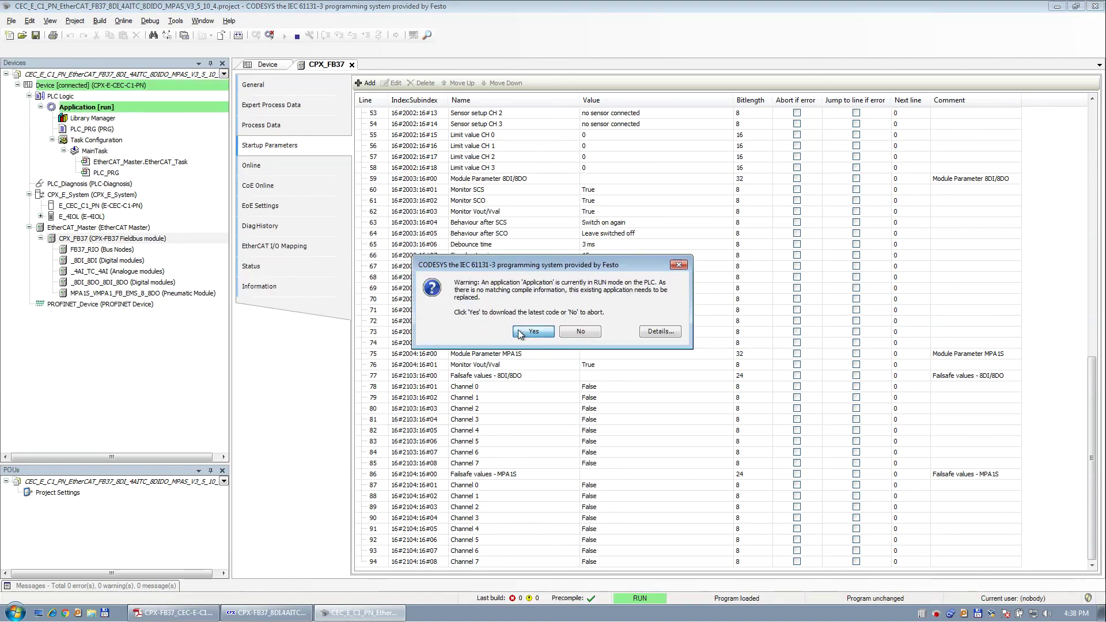
pyautogui.click(520, 332)
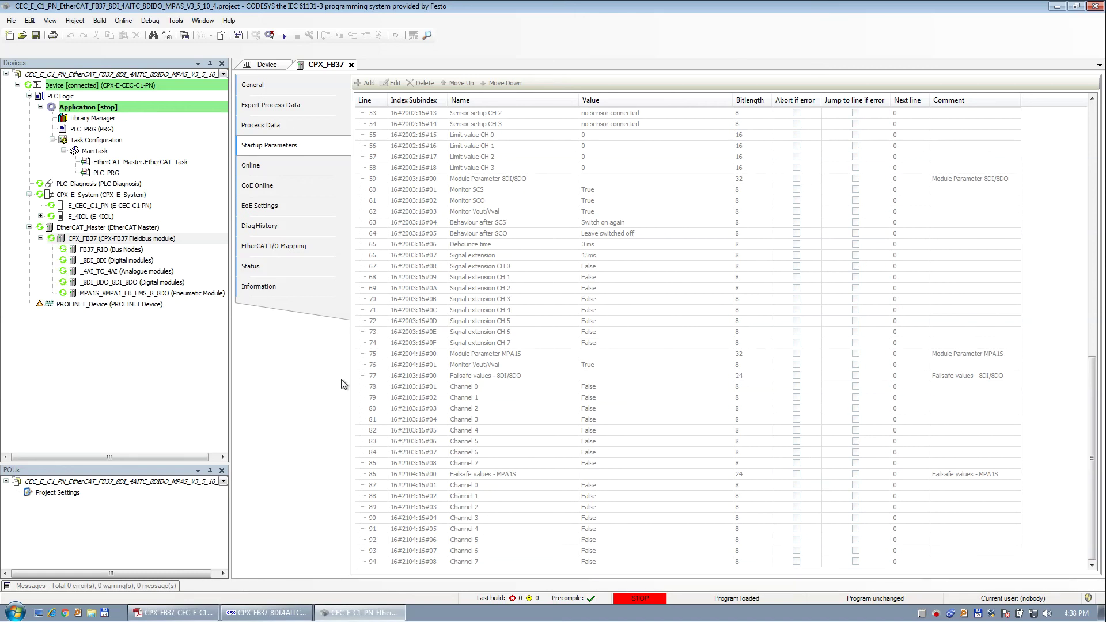
pyautogui.press('F5')
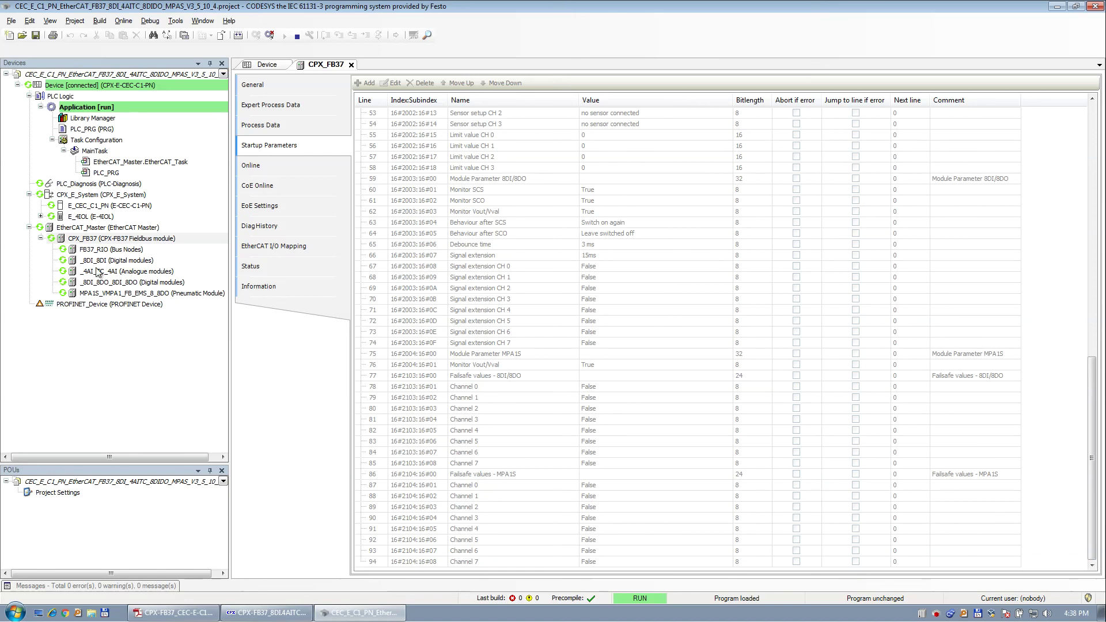
# Write TRUE to 8DI/8DO Outputs 0, 1 and 4 from the EtherCAT I/O Mapping tab
pyautogui.click(299, 250)
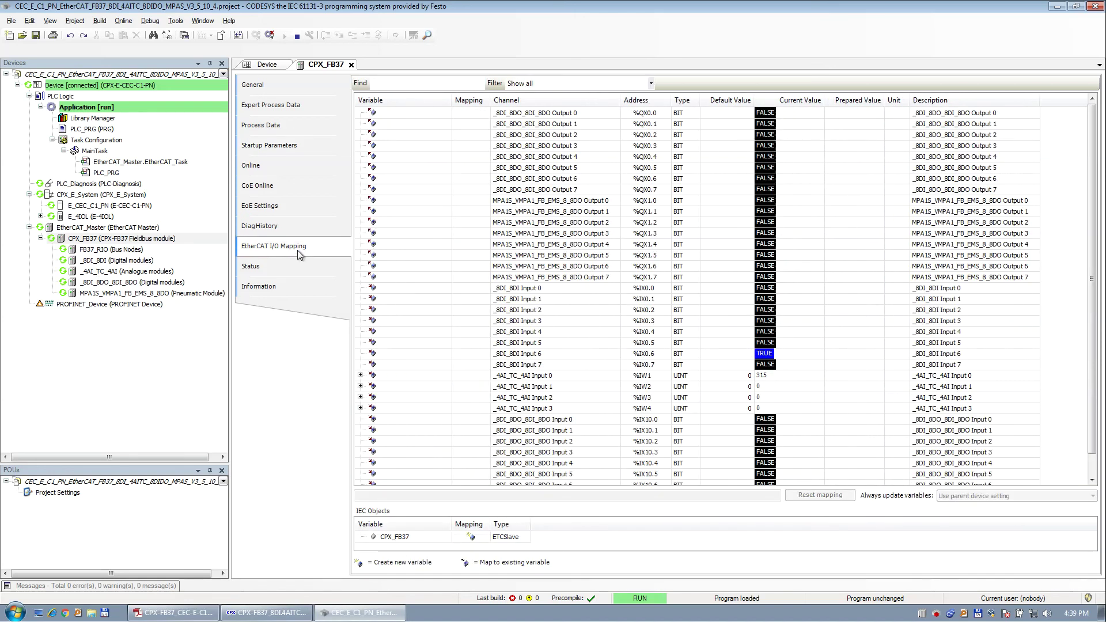
pyautogui.click(859, 124)
pyautogui.click(859, 115)
pyautogui.click(859, 156)
pyautogui.hotkey('ctrl', 'F7')
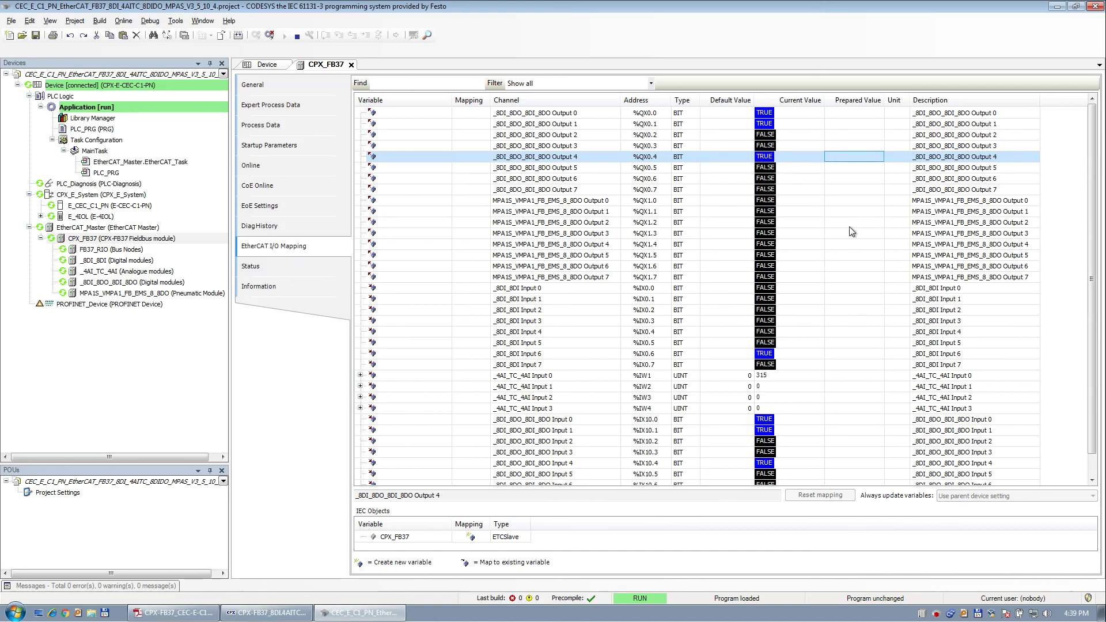
# Inspect the live I/O values, including thermocouple Input 0 reading 315 and the 8DI inputs
pyautogui.click(582, 386)
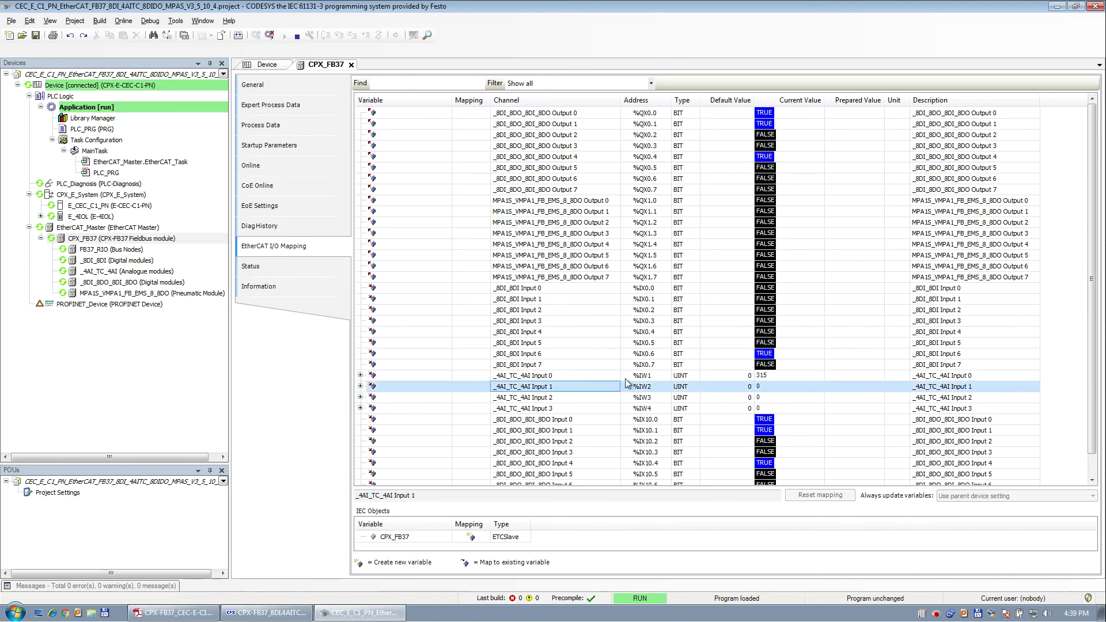
pyautogui.click(587, 202)
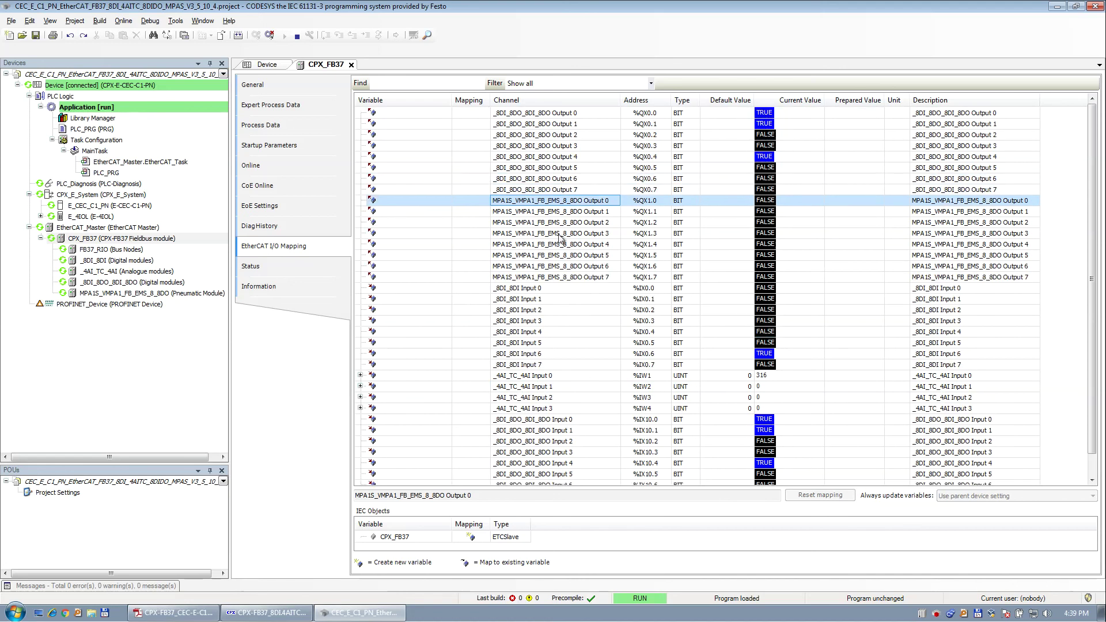
pyautogui.click(560, 299)
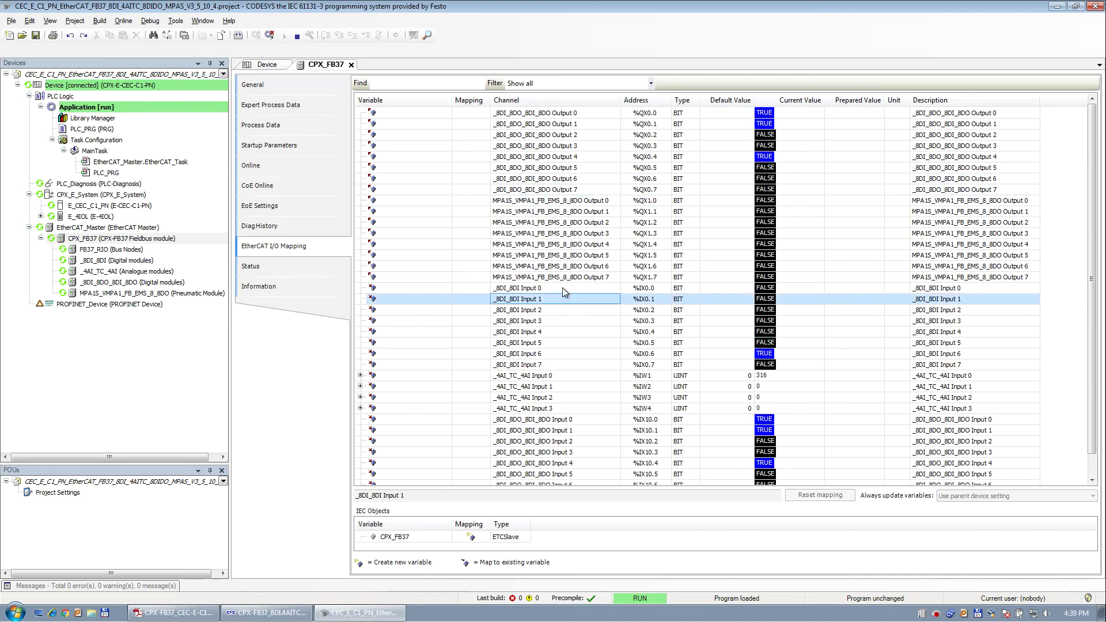
pyautogui.click(564, 288)
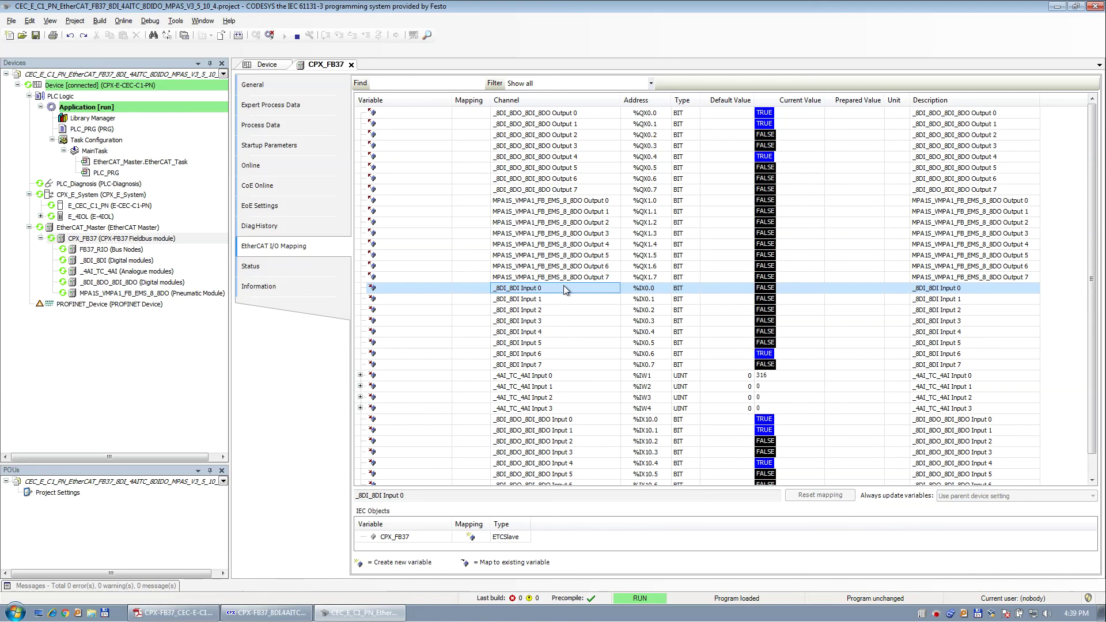
pyautogui.click(791, 378)
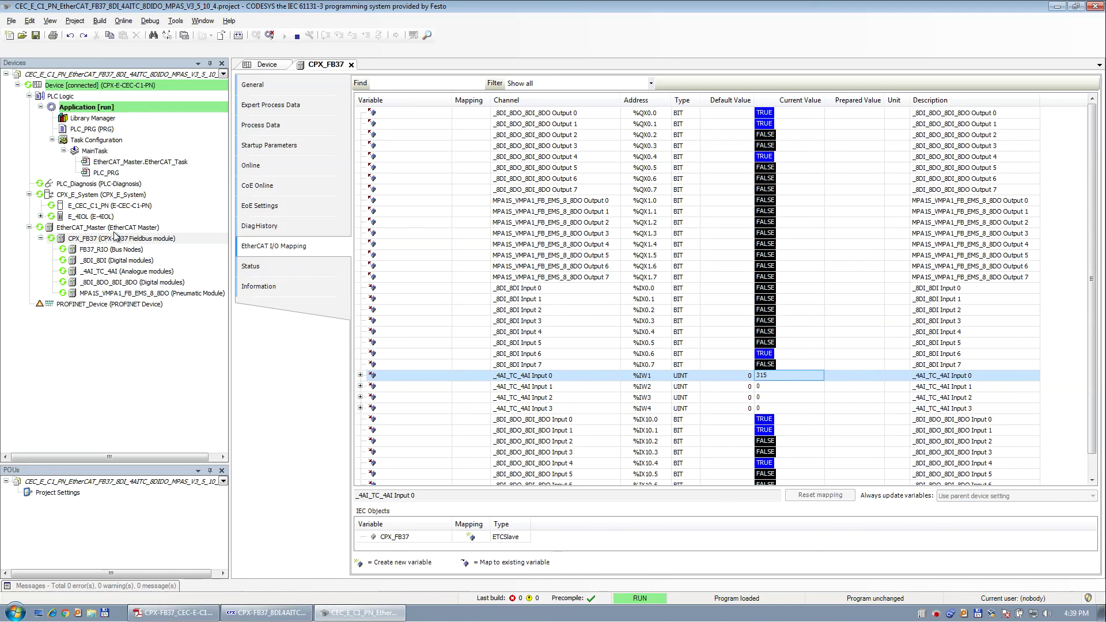
pyautogui.click(116, 236)
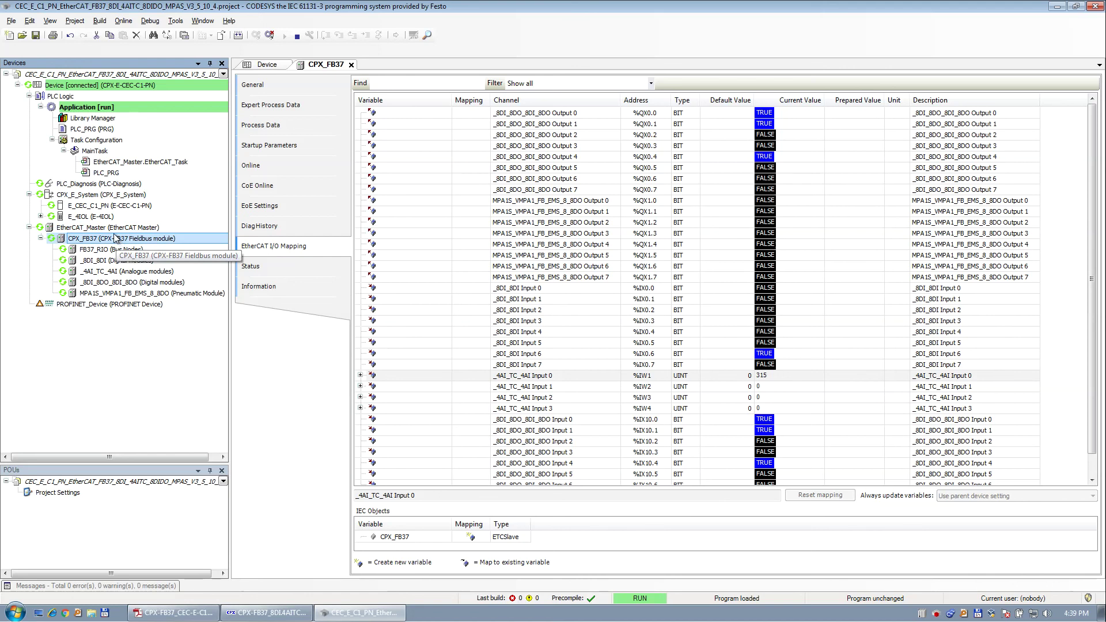
pyautogui.click(104, 197)
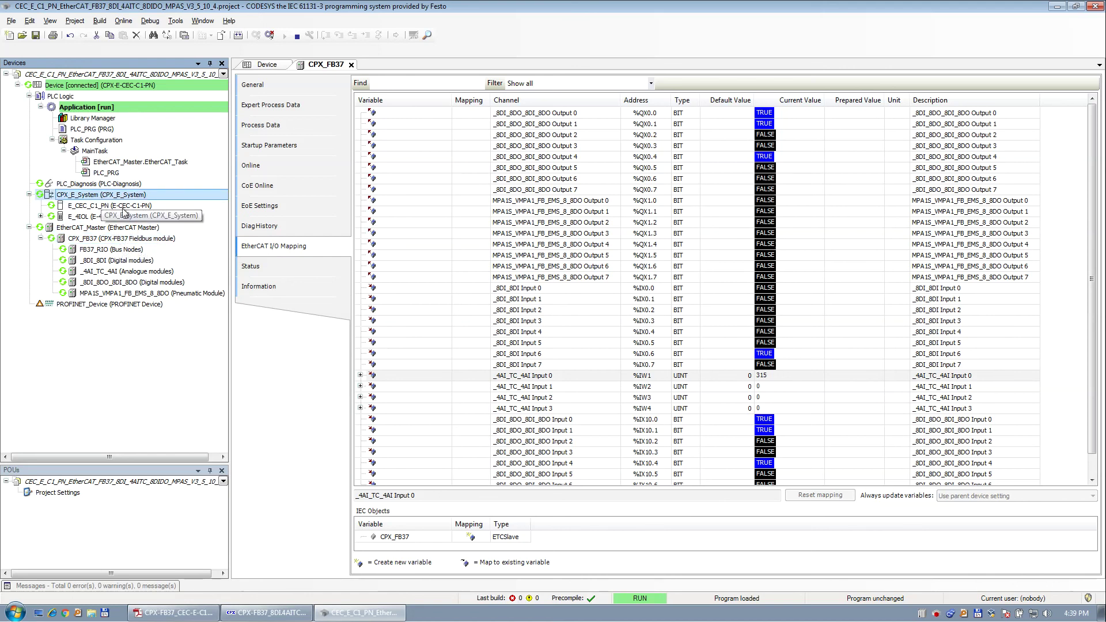